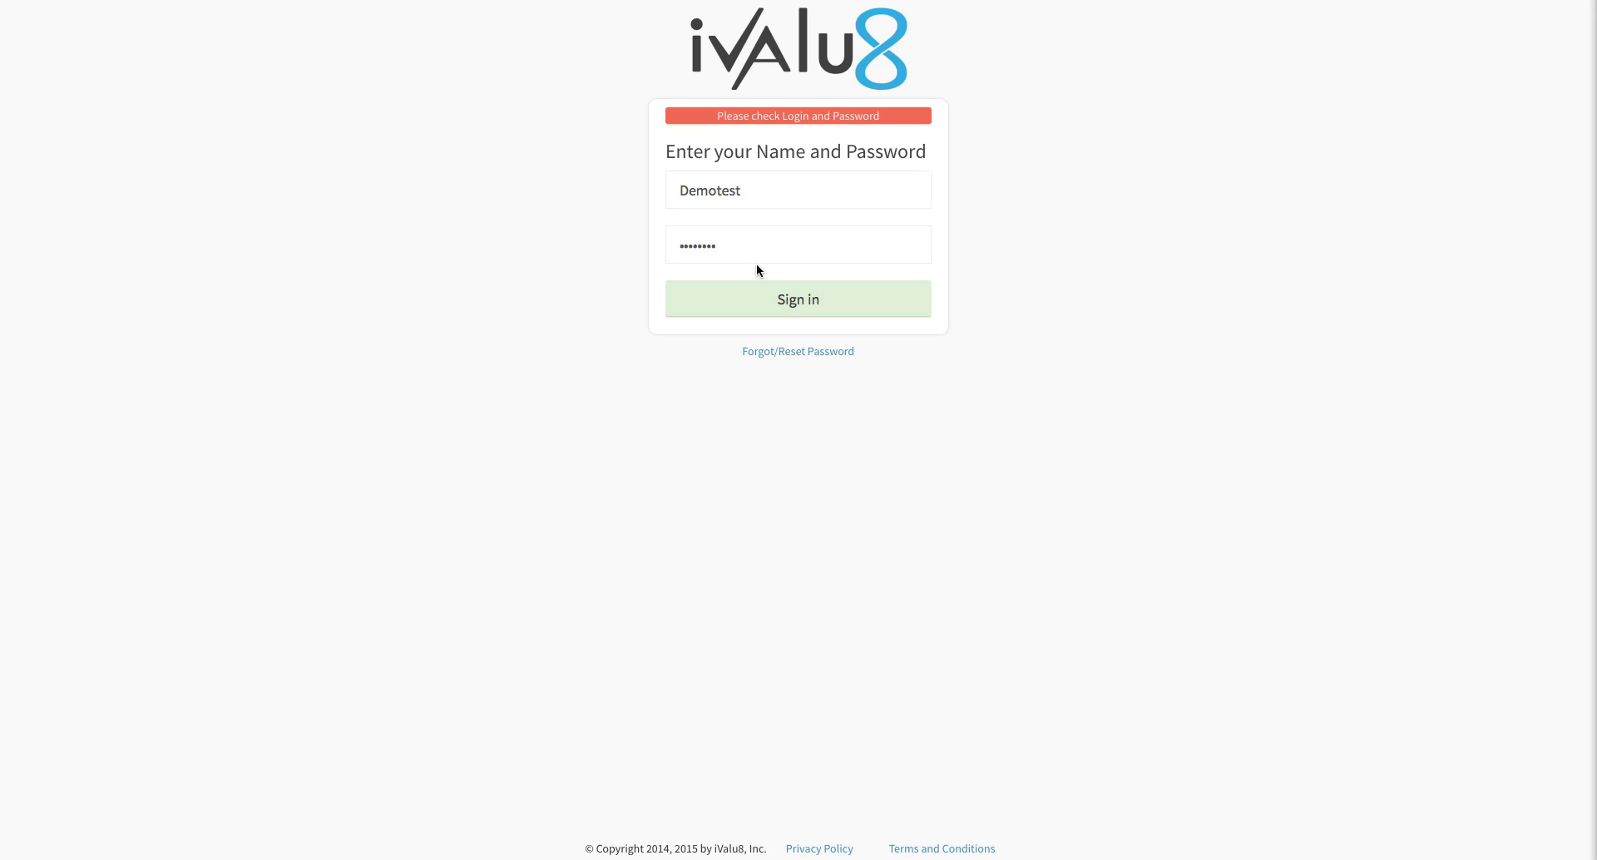
# Step: Sign in with the account's login name and password to reach the dashboard
pyautogui.click(786, 298)
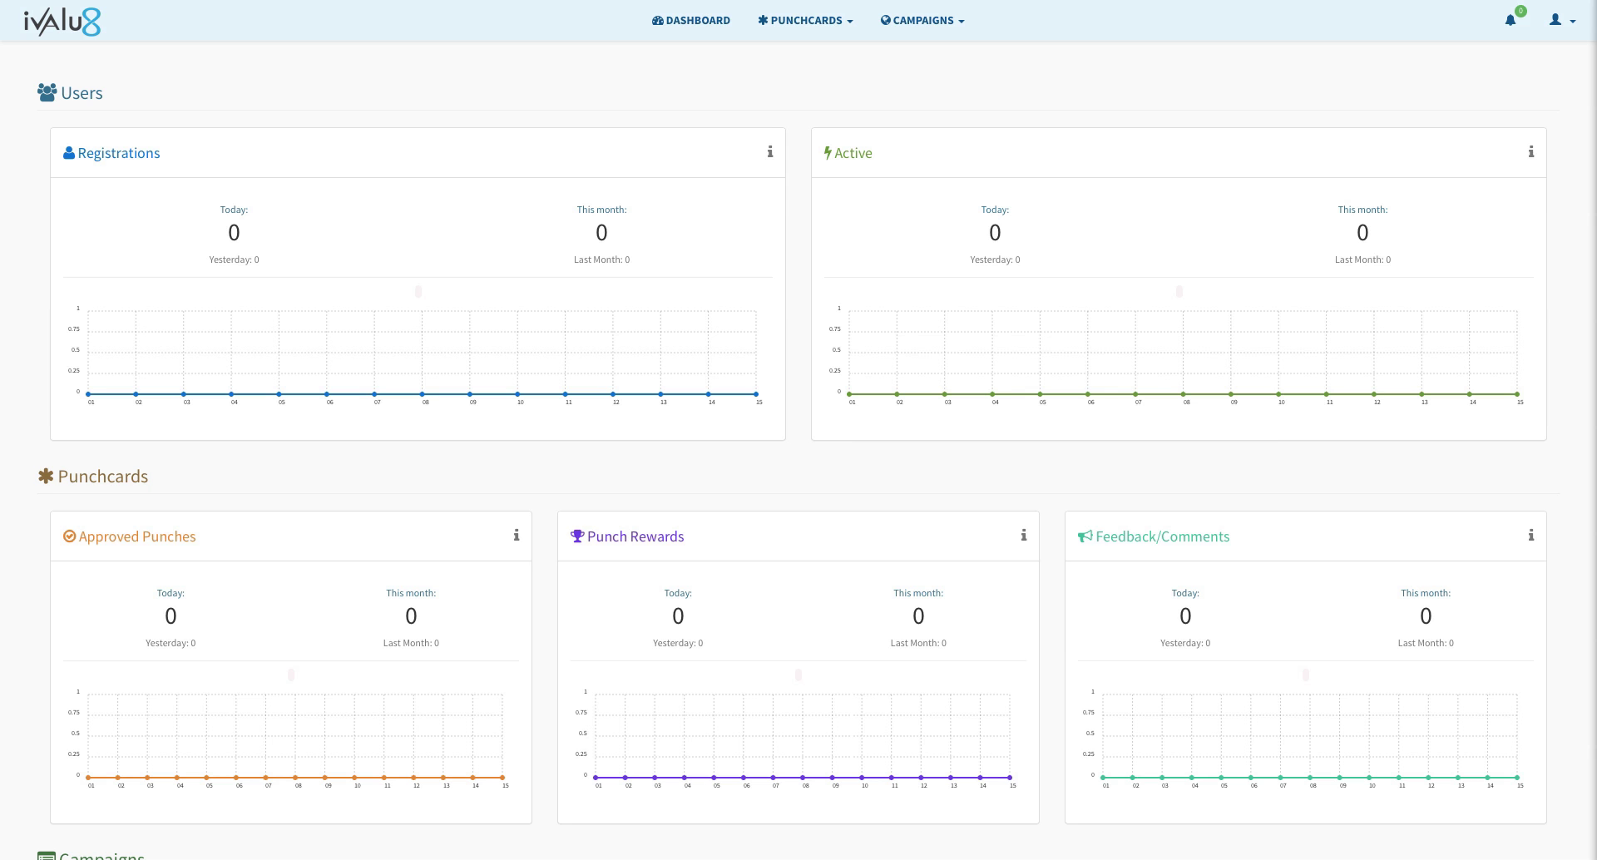
# Step: Go to Campaign Builder from the Campaigns menu
pyautogui.click(908, 25)
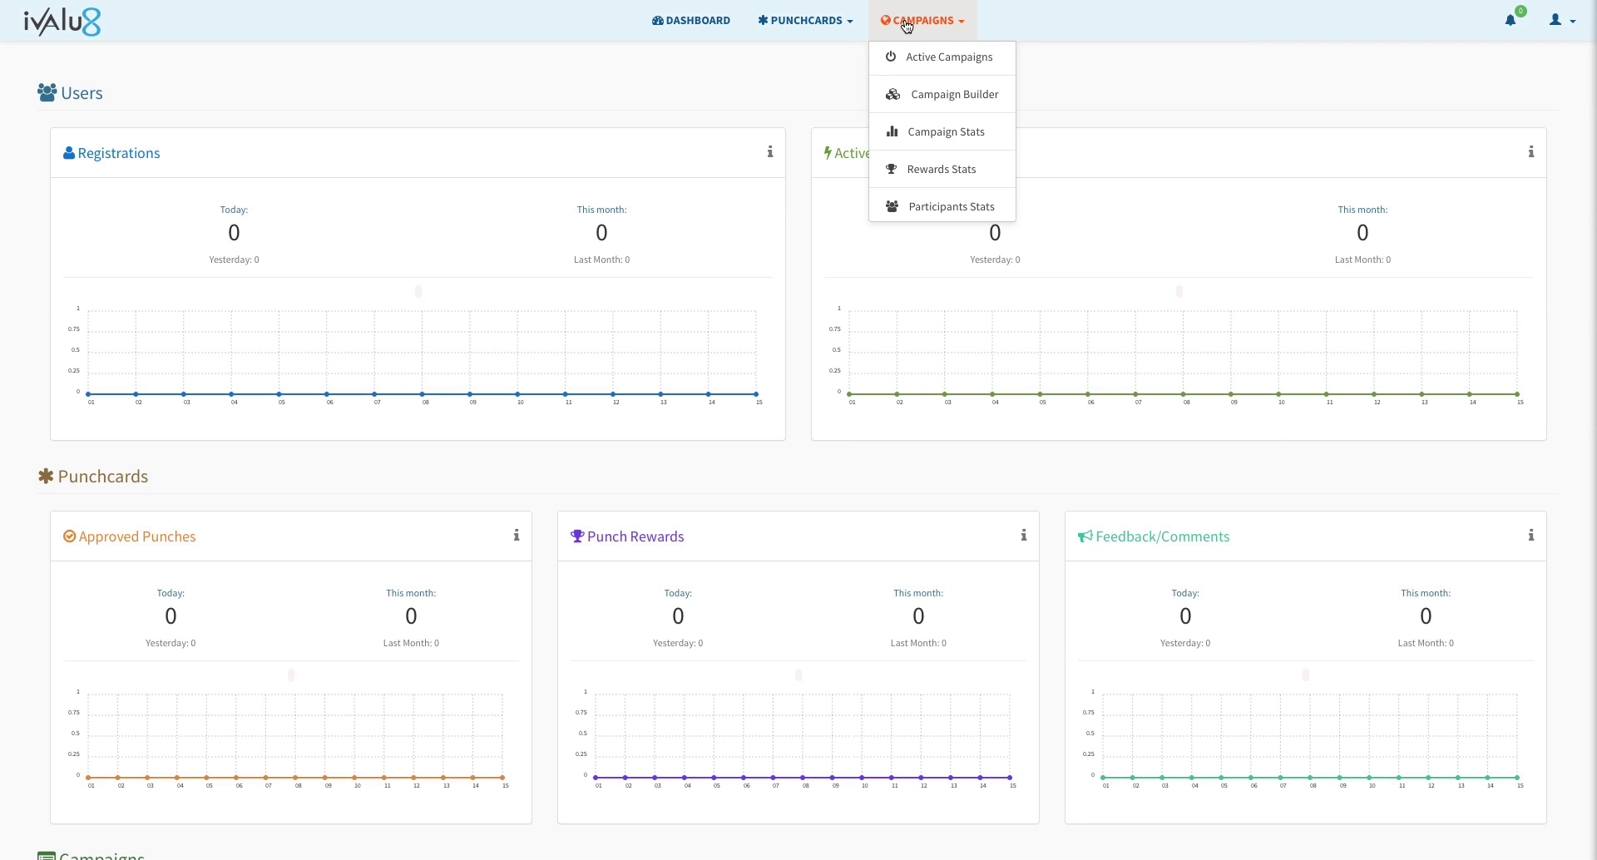
pyautogui.click(916, 99)
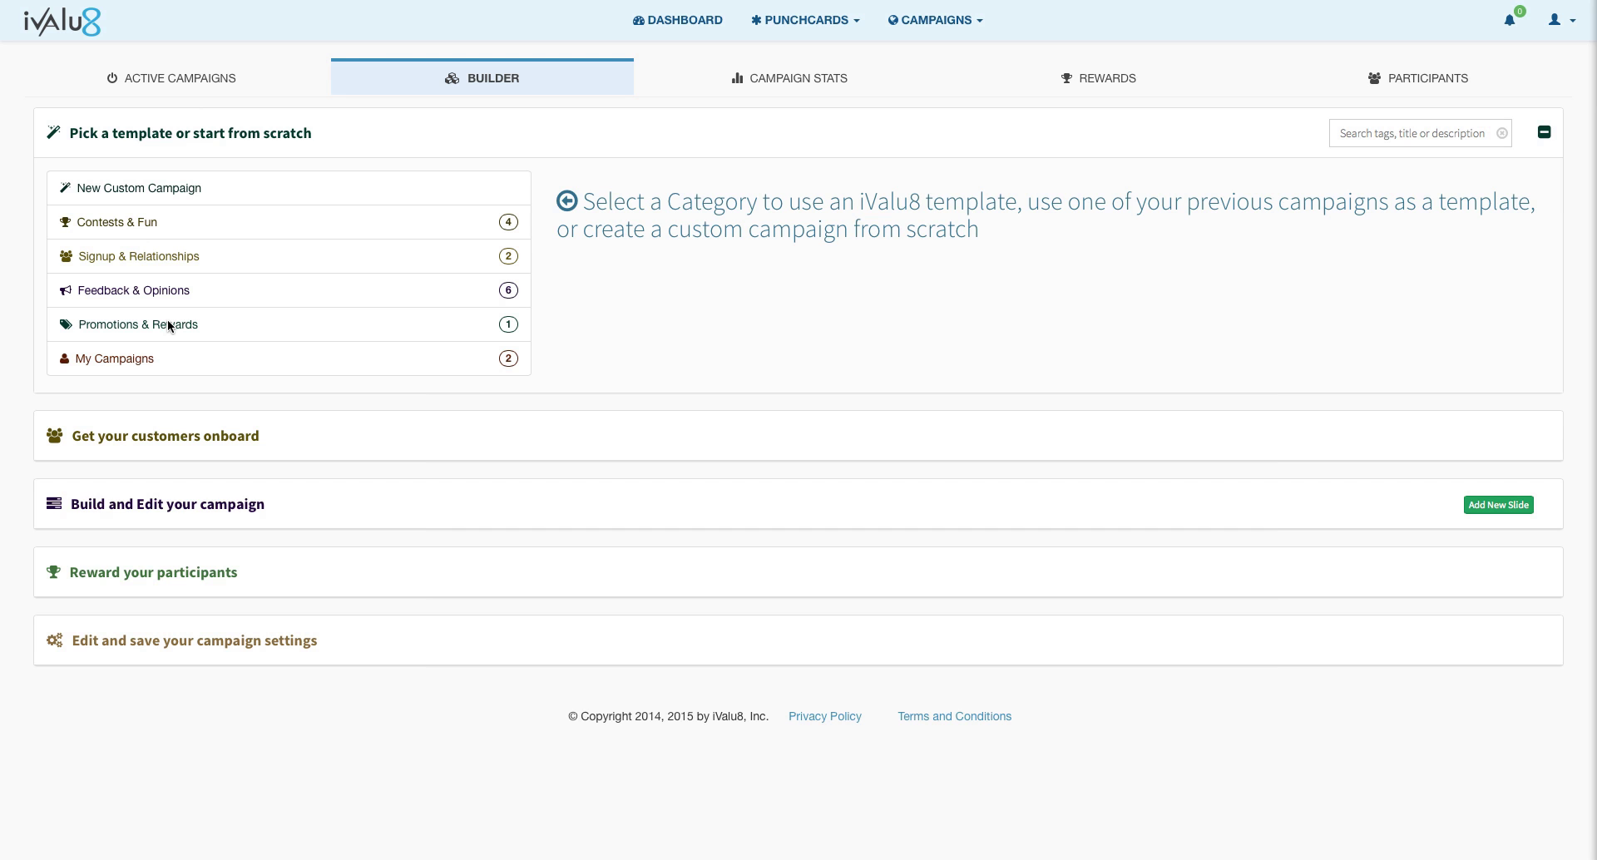
# Step: Load the 589 'Rate Two plus Vote on an Image' template from Feedback & Opinions
pyautogui.click(124, 295)
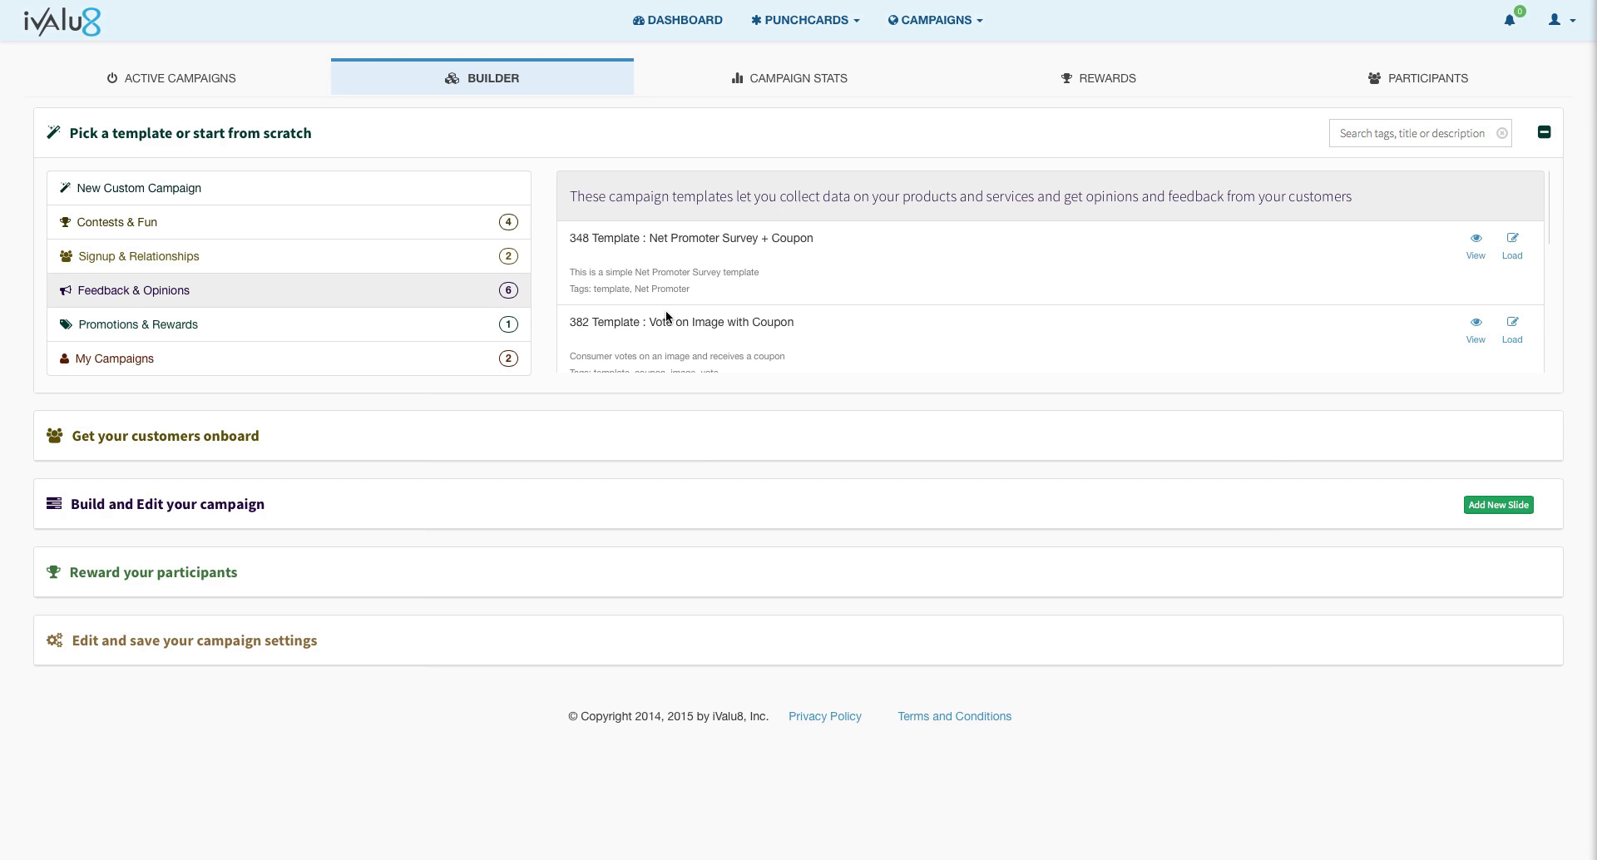
pyautogui.scroll(-5, 665, 311)
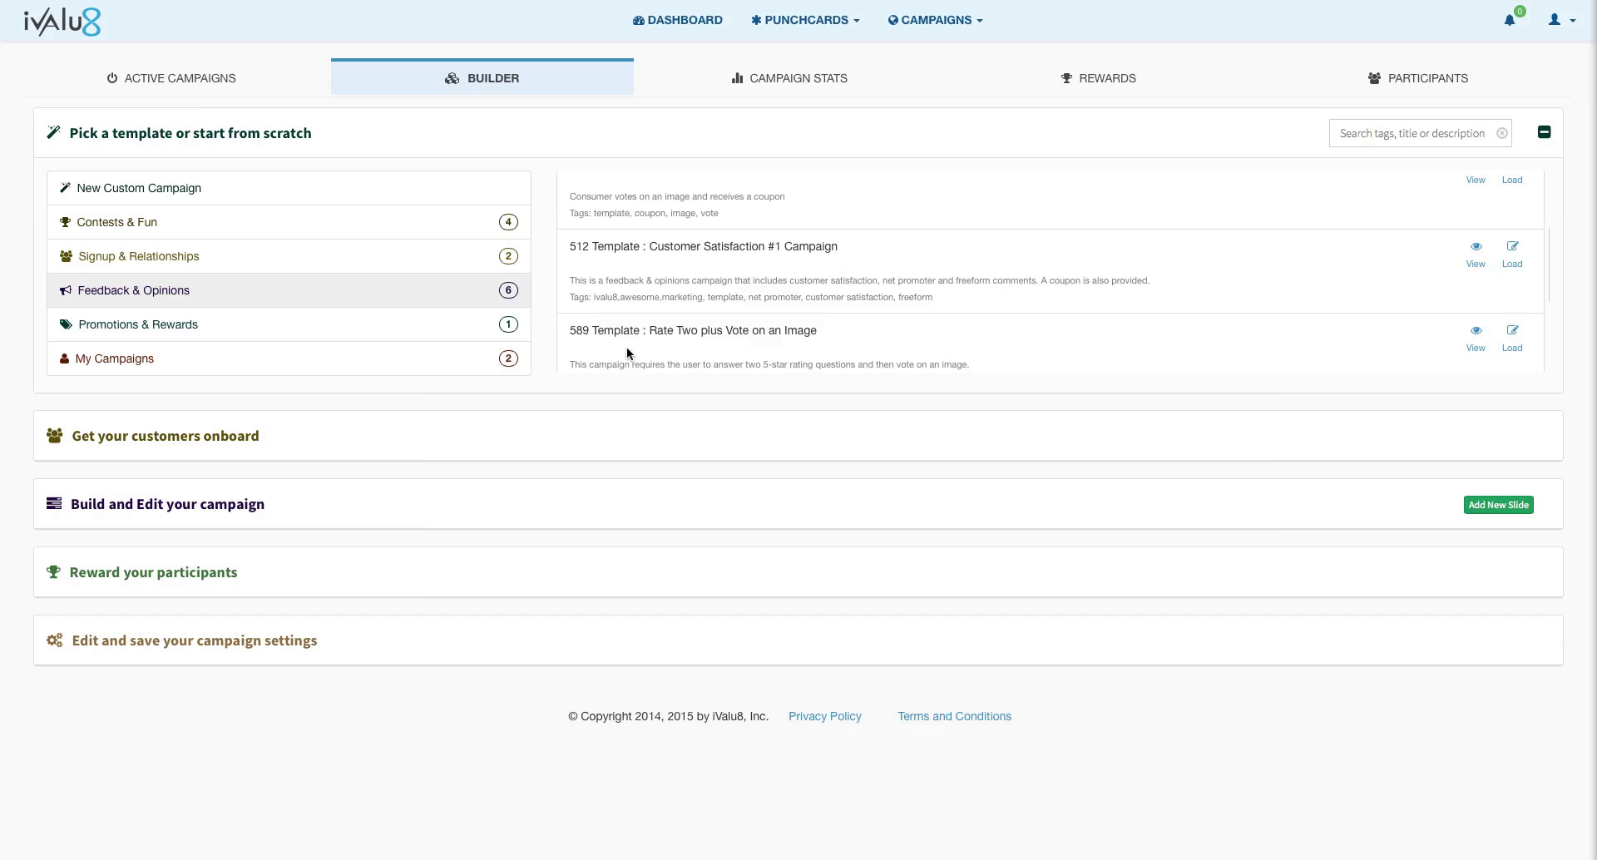
pyautogui.click(1511, 348)
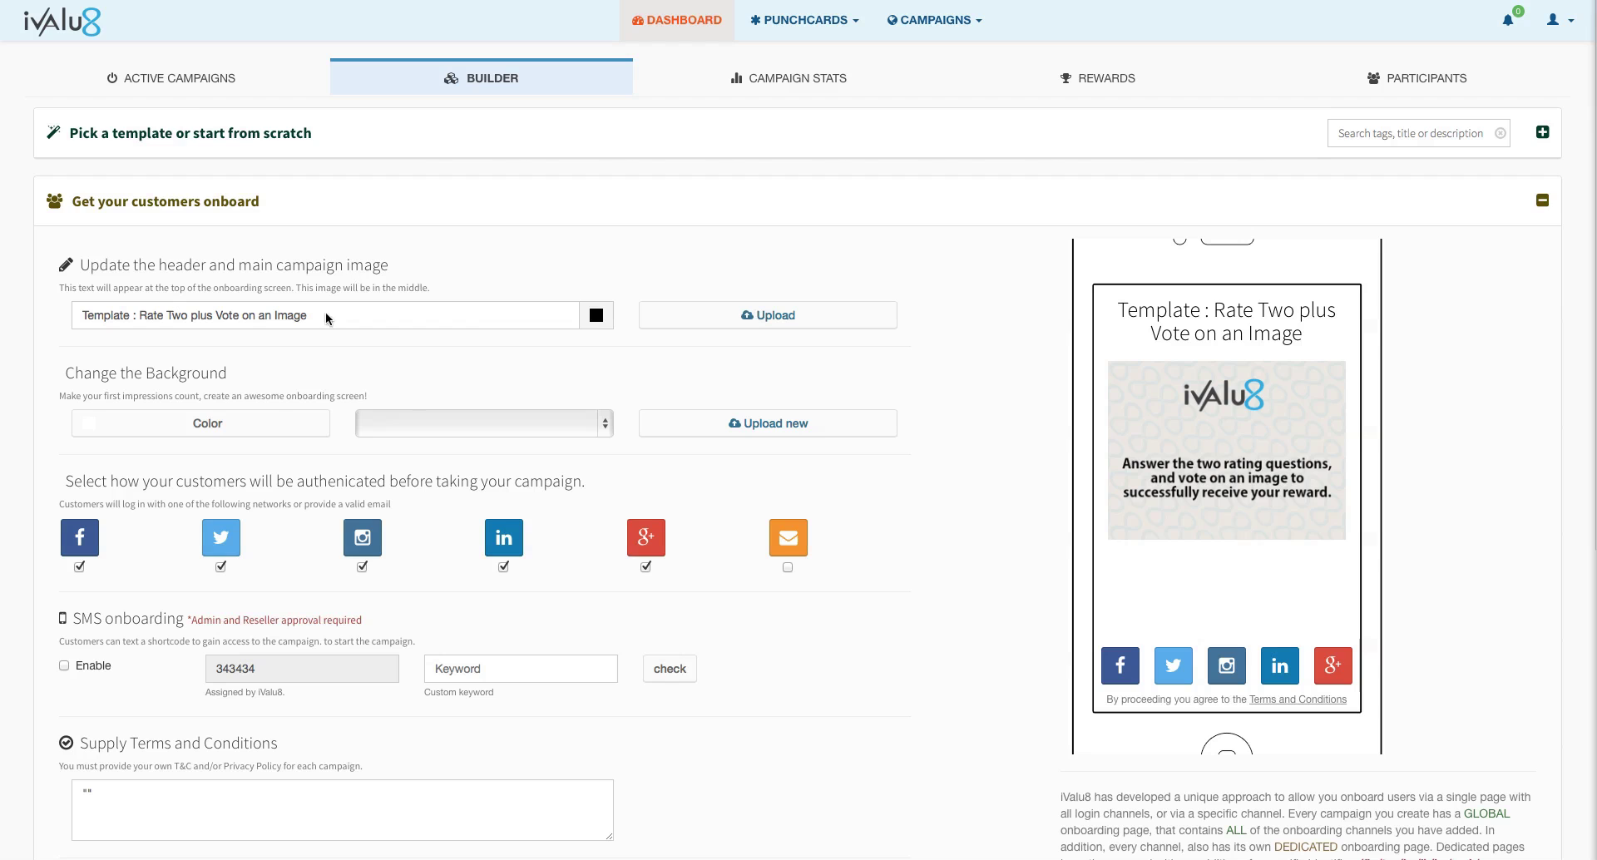
# Step: Replace the onboarding header text with 'Rapid Car Rental Rate and Reward Campaign'
pyautogui.moveTo(308, 315); pyautogui.dragTo(134, 322)
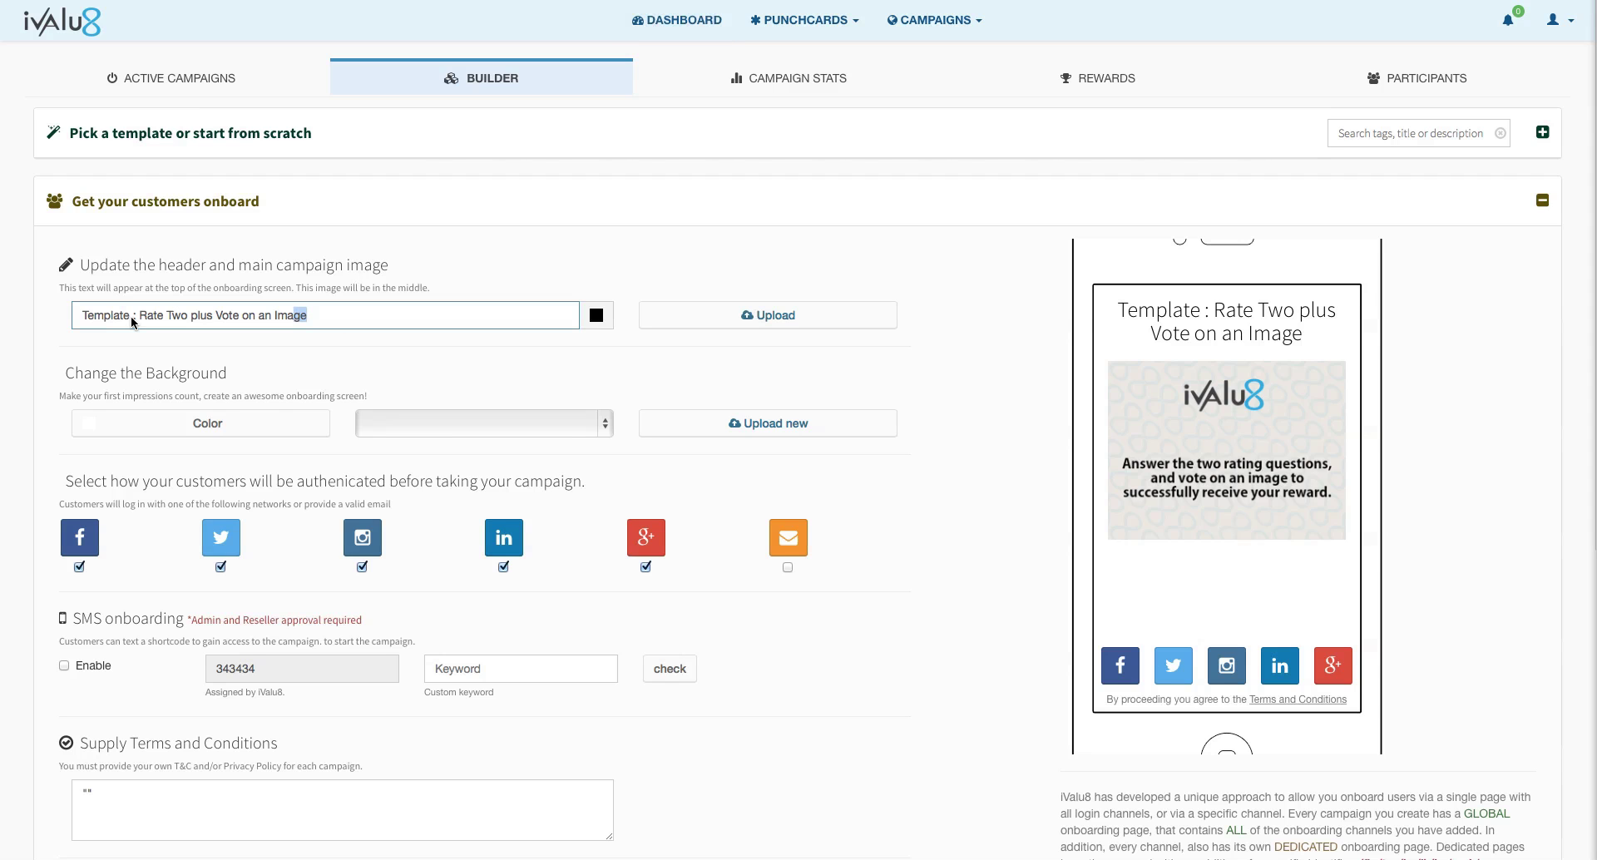
pyautogui.click(310, 315)
pyautogui.moveTo(307, 315); pyautogui.dragTo(73, 317)
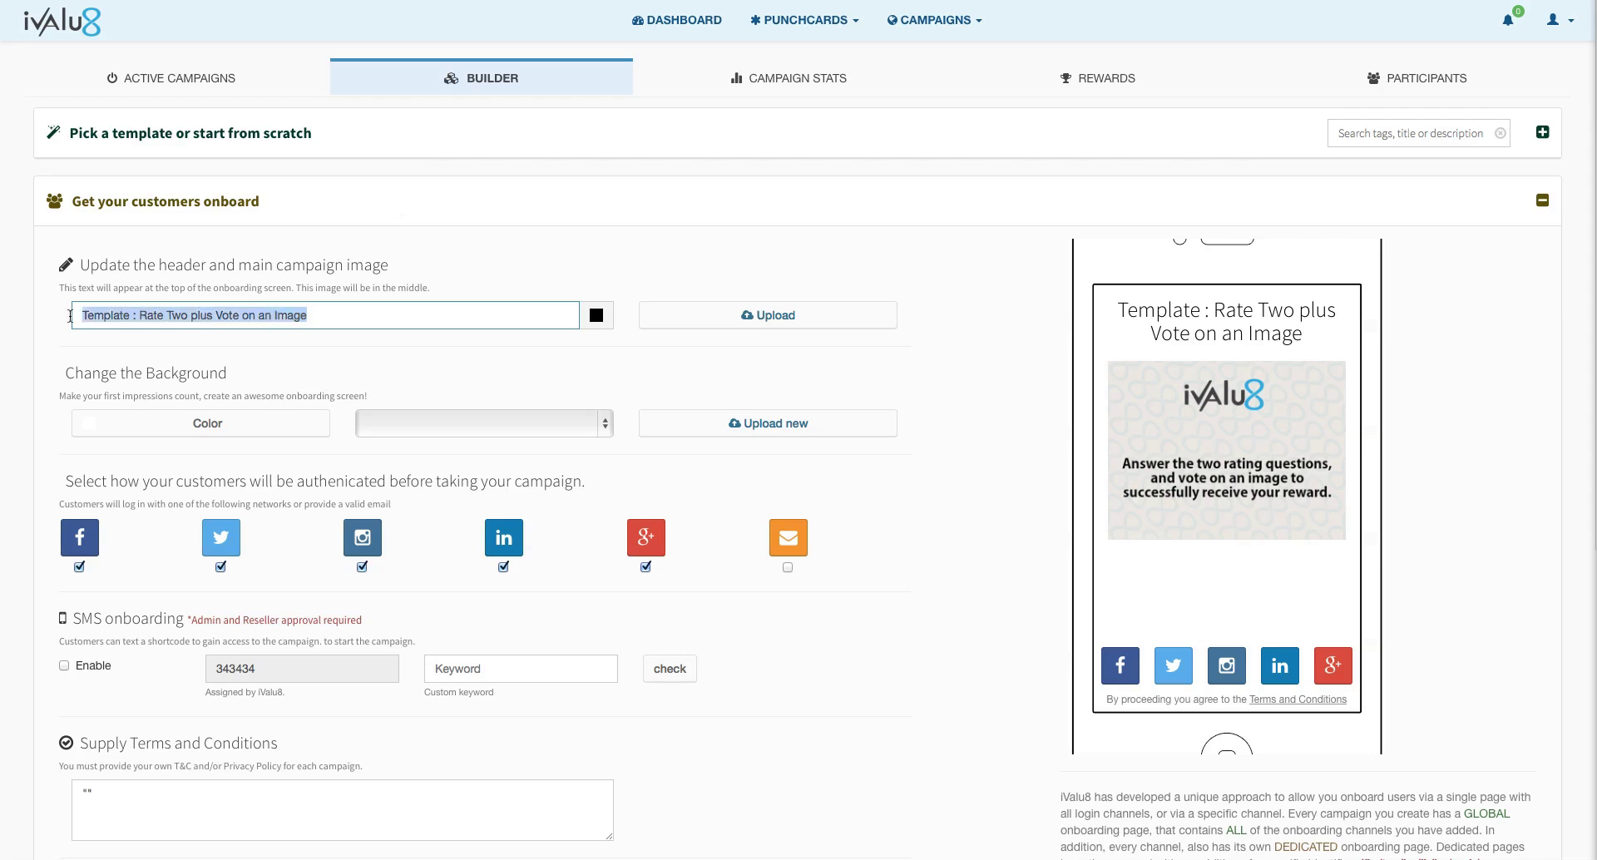
pyautogui.write('R')
pyautogui.write('adp')
pyautogui.press('BackSpace')
pyautogui.press('BackSpace')
pyautogui.write('pid Care R')
pyautogui.press('BackSpace')
pyautogui.press('BackSpace')
pyautogui.press('BackSpace')
pyautogui.write('Rental Rate and REwa')
pyautogui.press('BackSpace')
pyautogui.press('BackSpace')
pyautogui.press('BackSpace')
pyautogui.press('BackSpace')
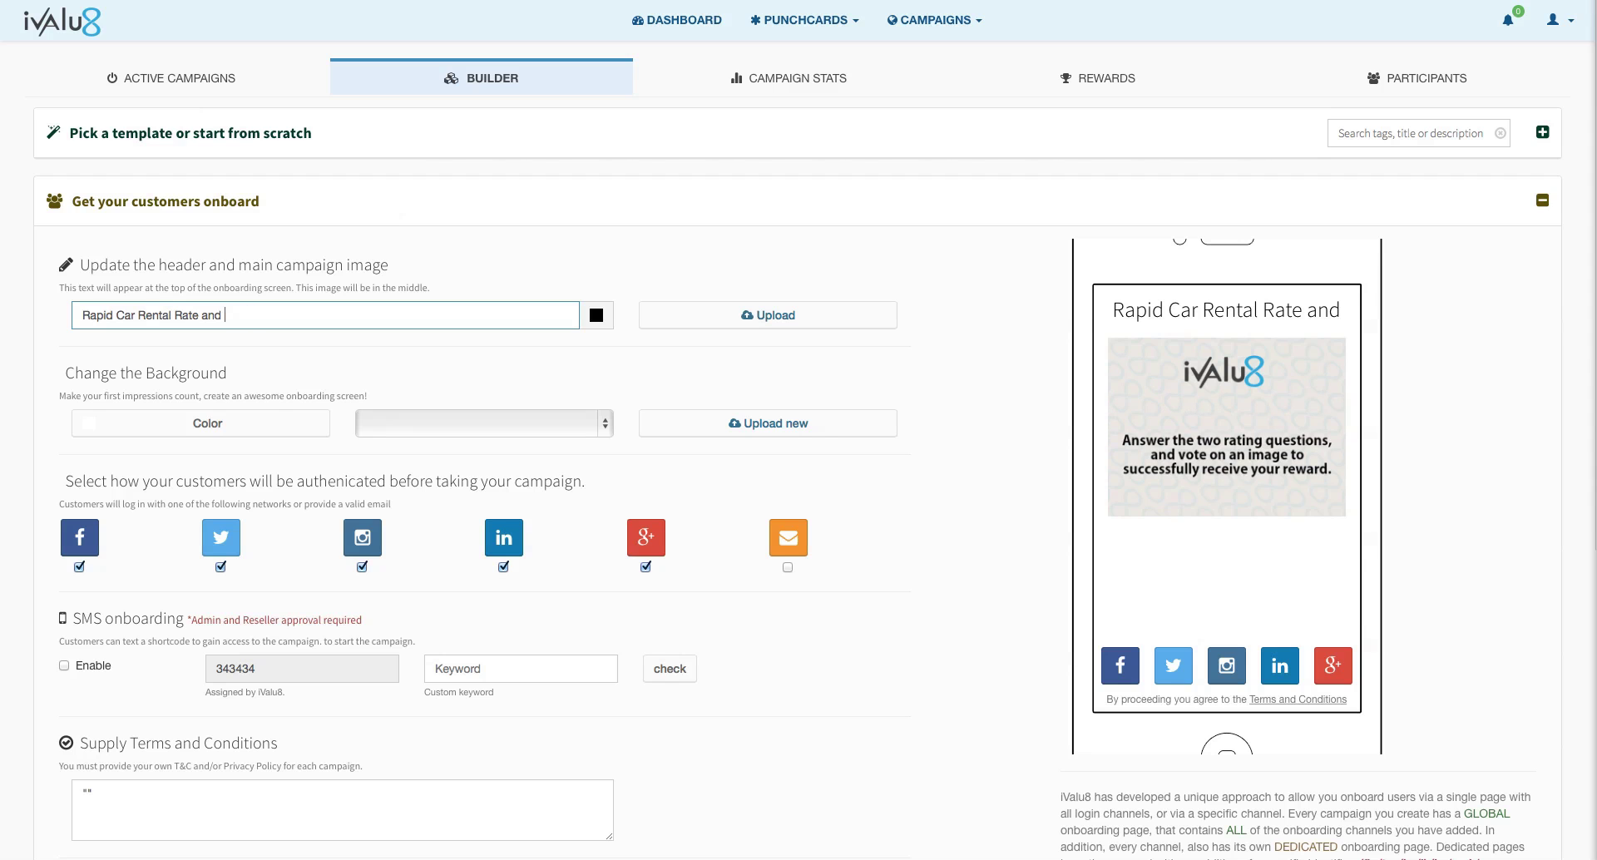
pyautogui.write('Reward Cad')
pyautogui.press('BackSpace')
pyautogui.write('mpaign')
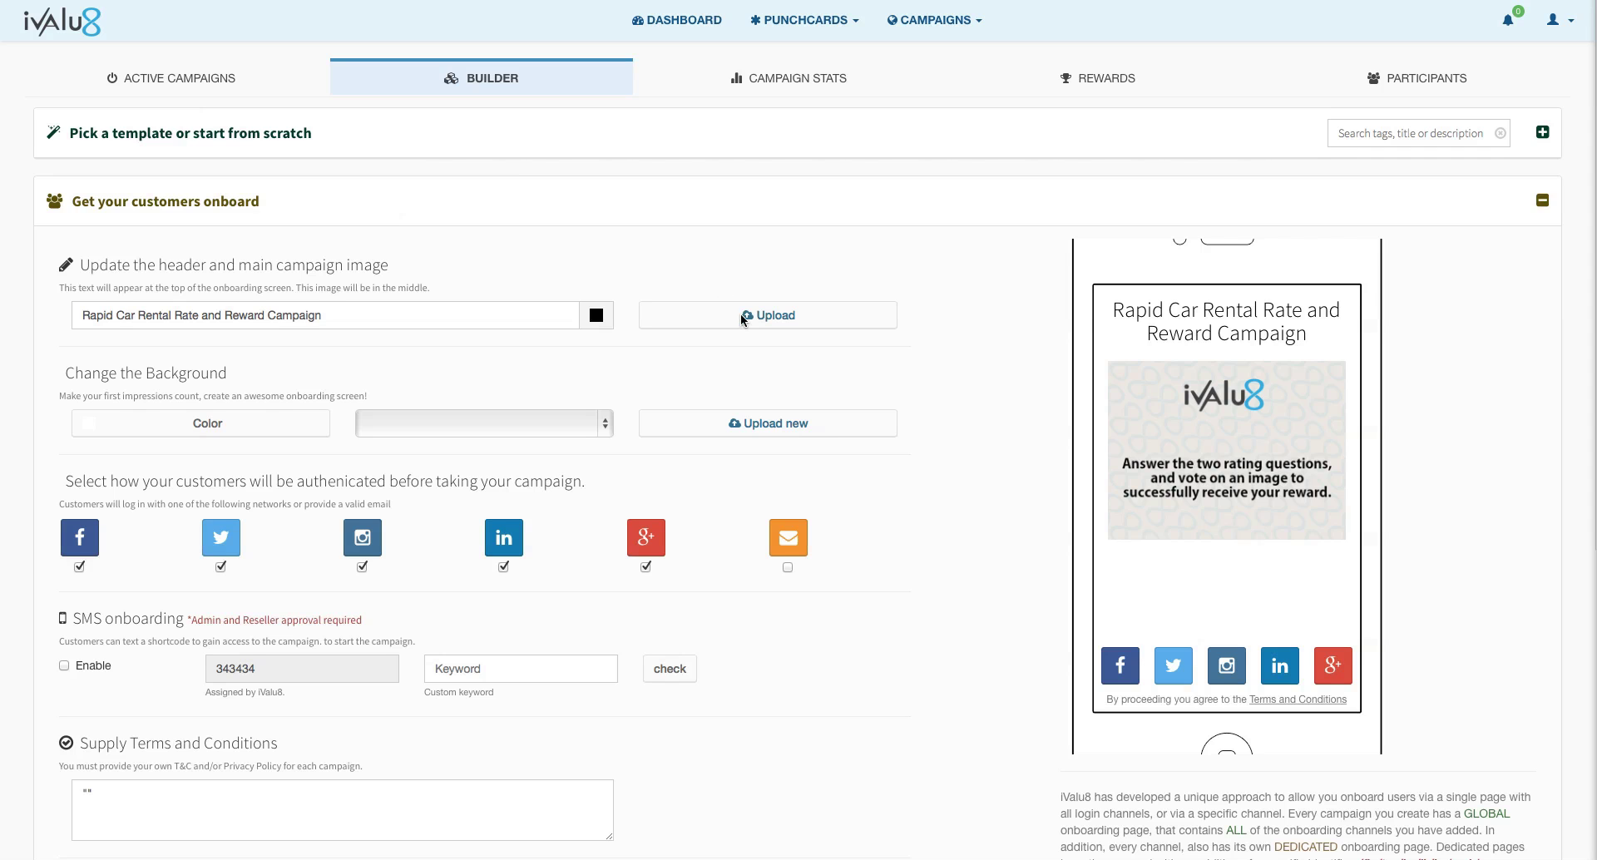
pyautogui.hotkey('alt', 'Tab')
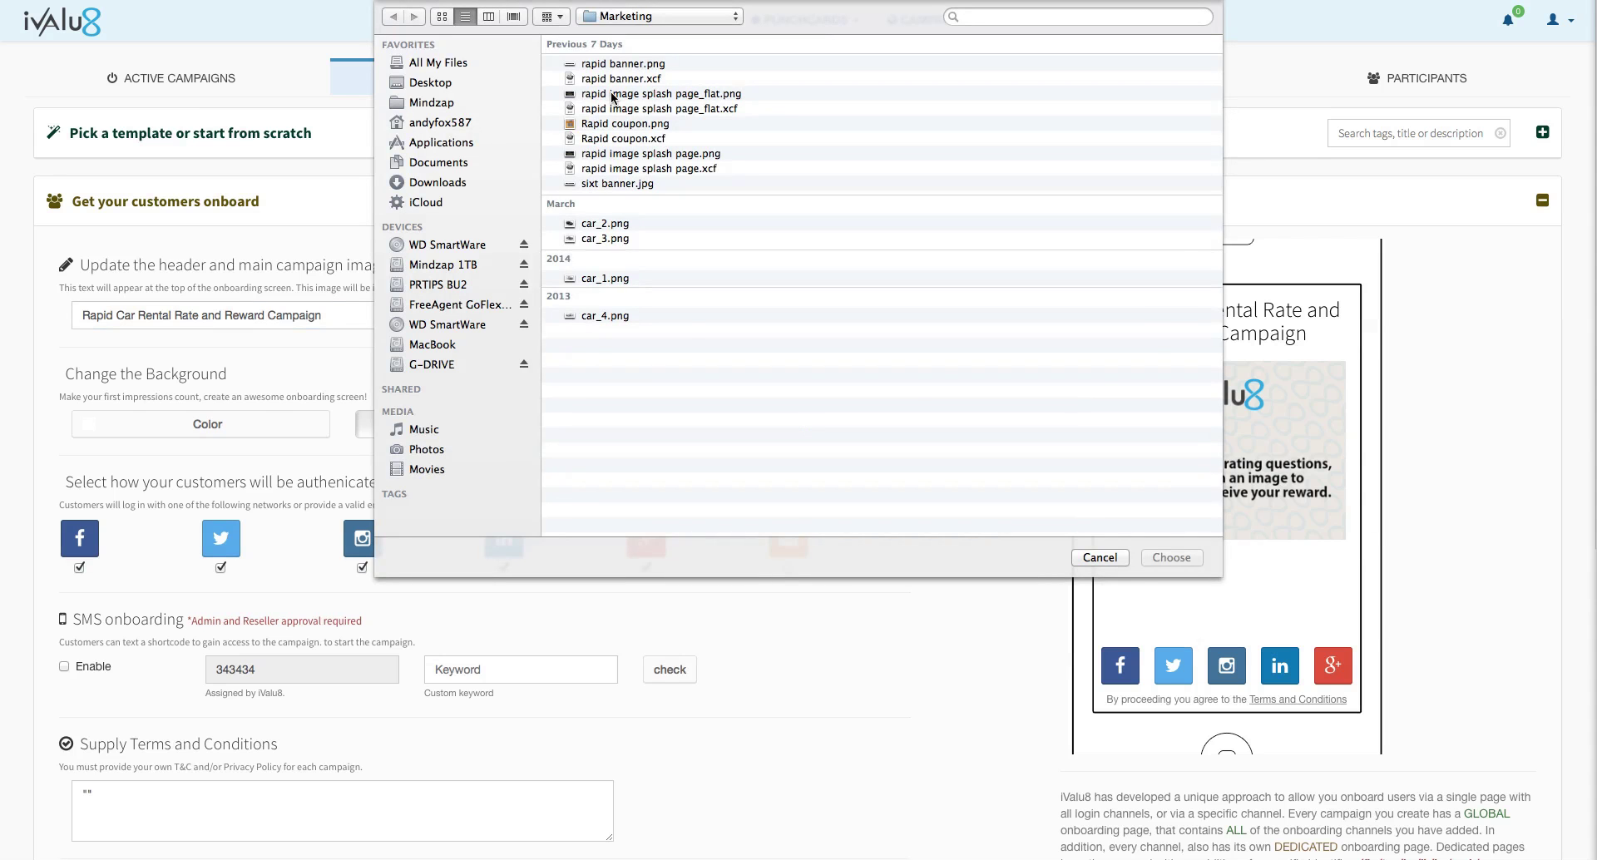
# Step: Confirm the Rapid 25%-off banner as the main campaign image
pyautogui.press('Escape')
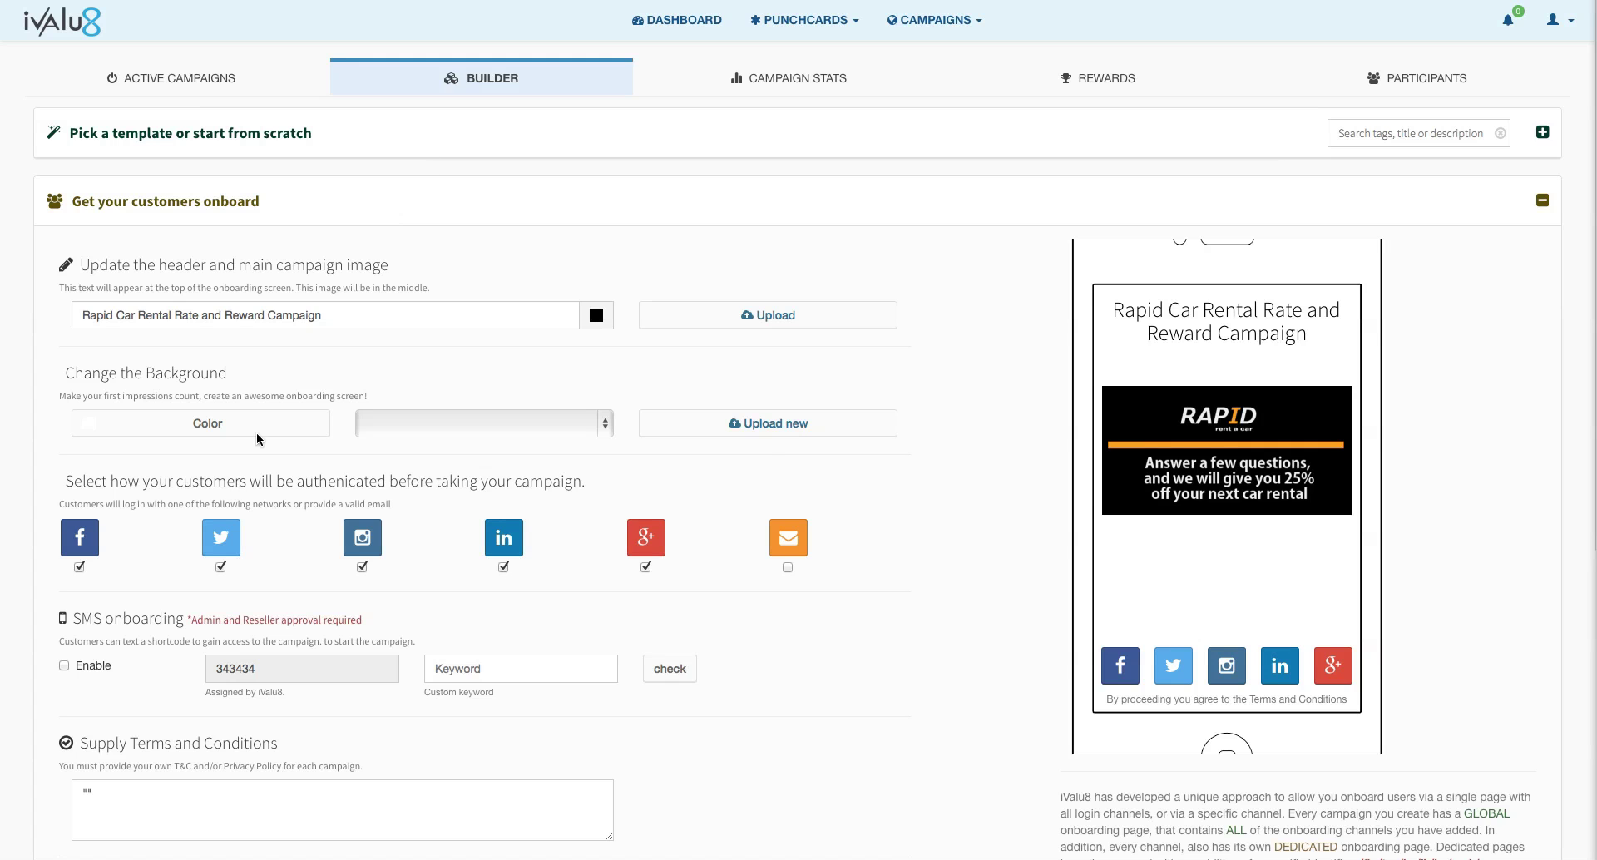
# Step: Set the onboarding background colour to black
pyautogui.click(183, 436)
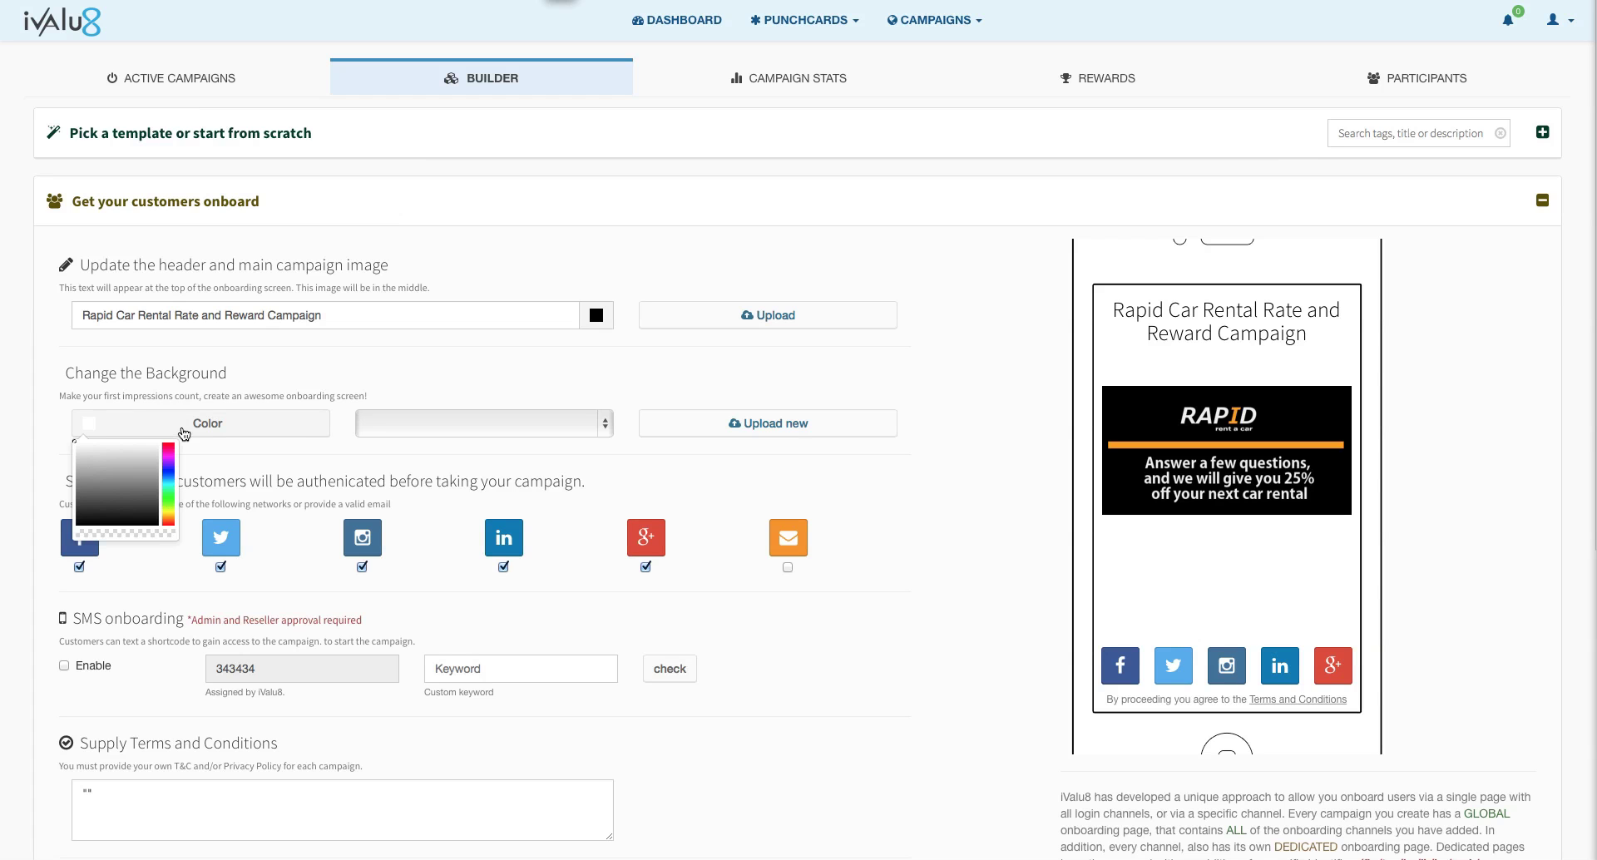
pyautogui.click(80, 520)
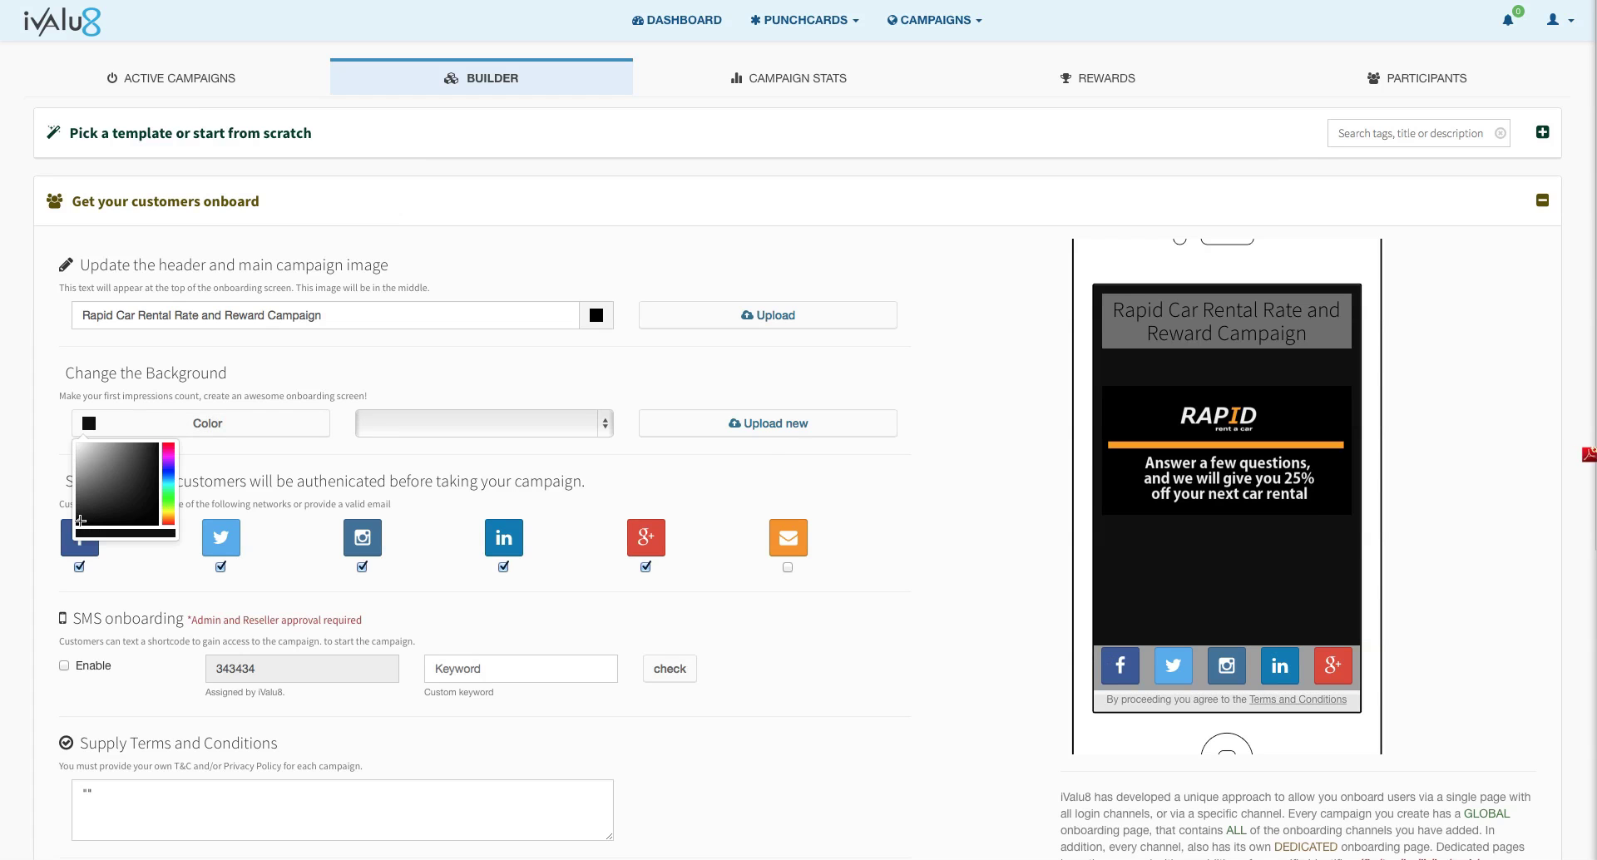
pyautogui.click(385, 369)
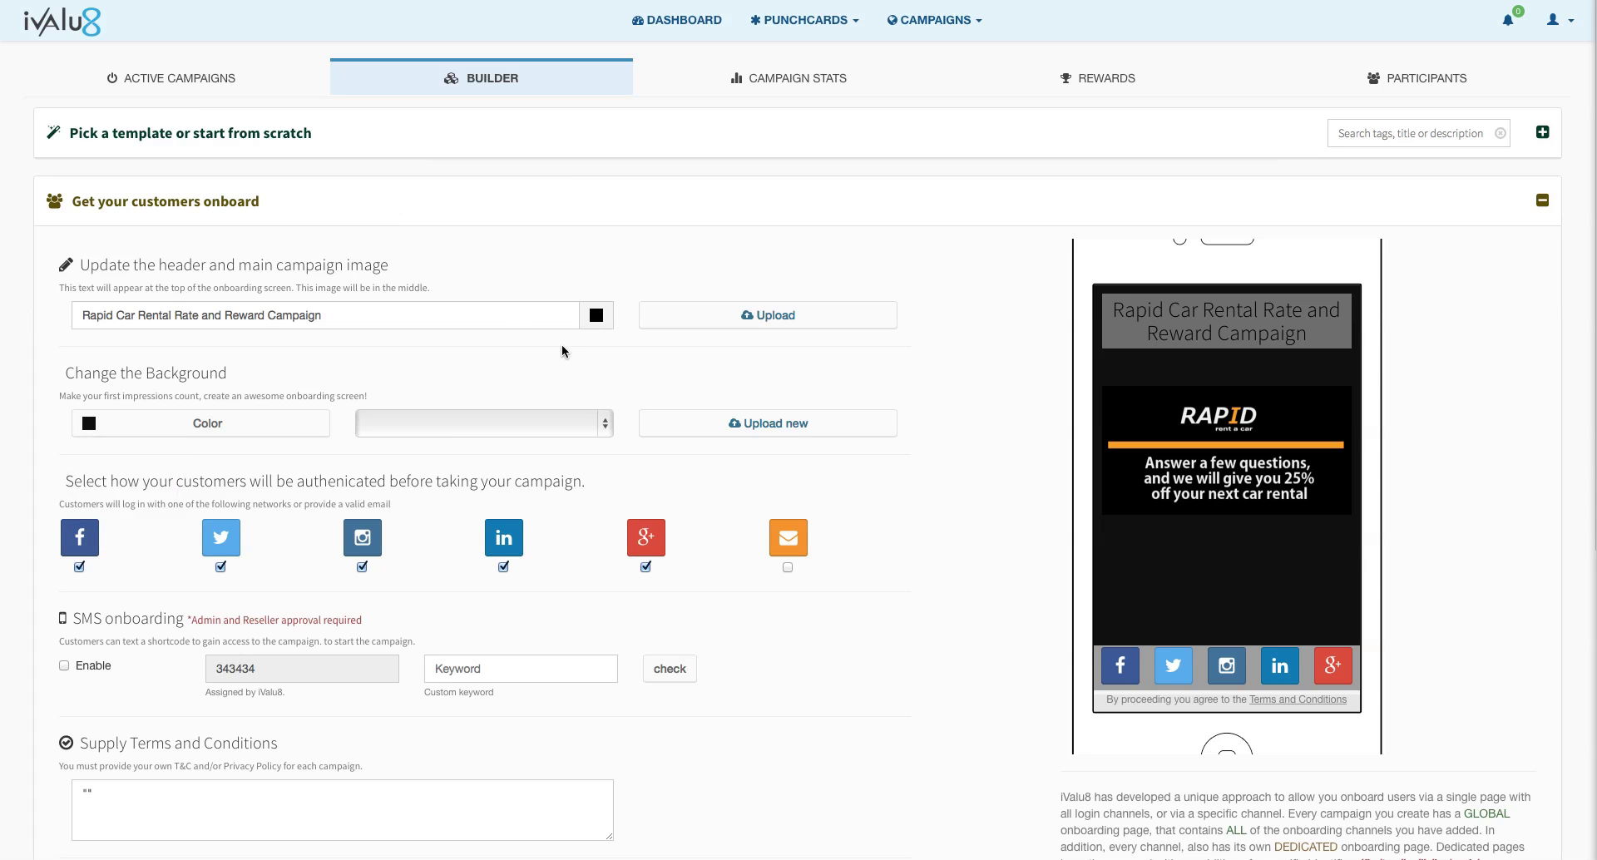
# Step: Set the header title colour to near-white
pyautogui.click(597, 321)
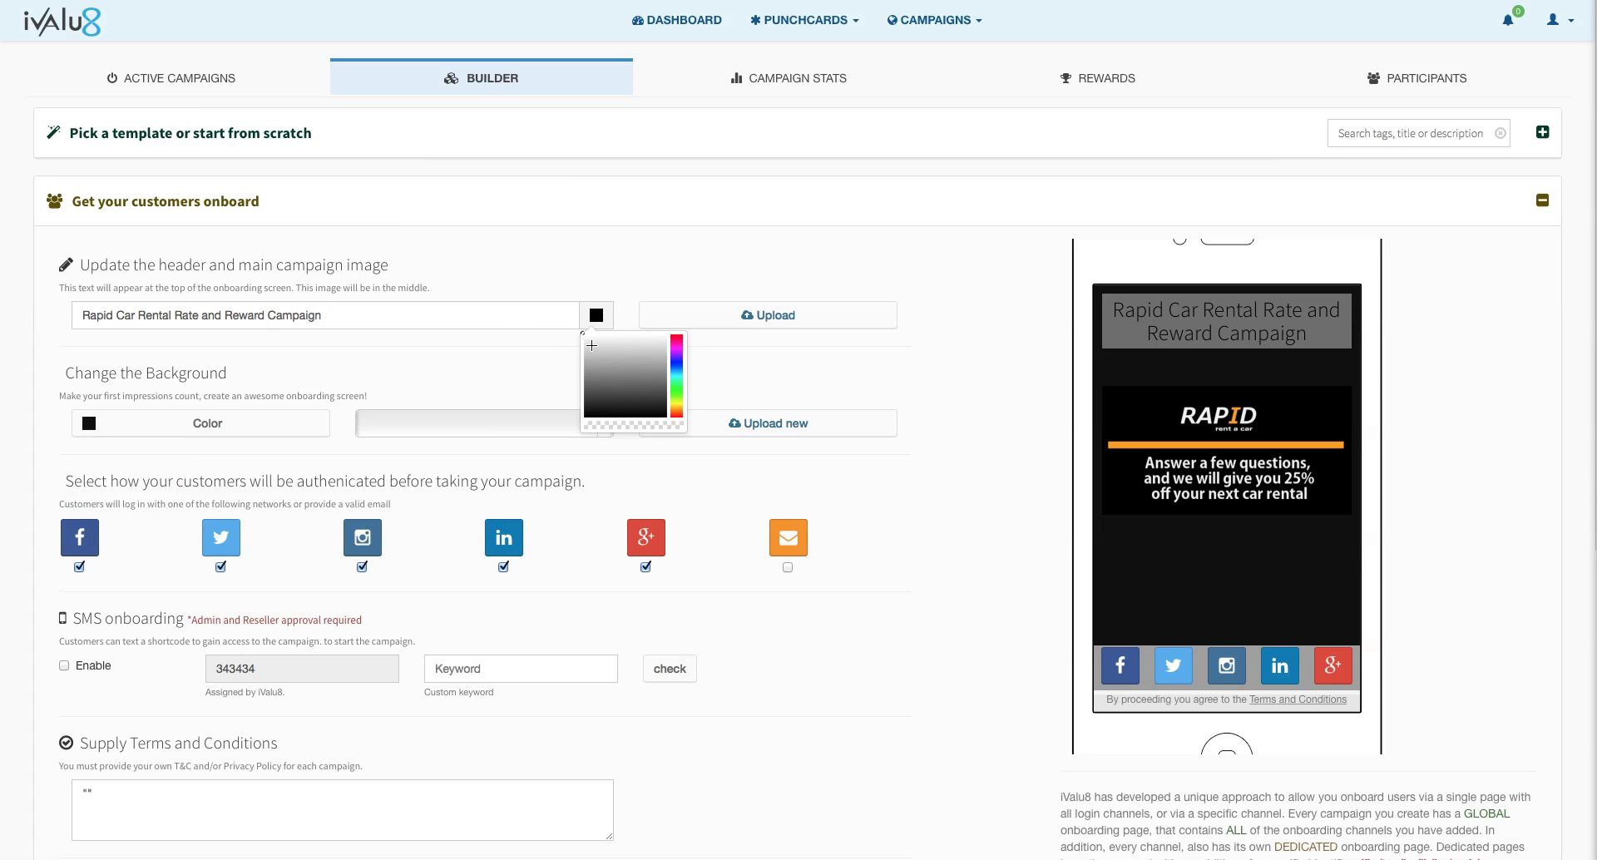
pyautogui.click(590, 342)
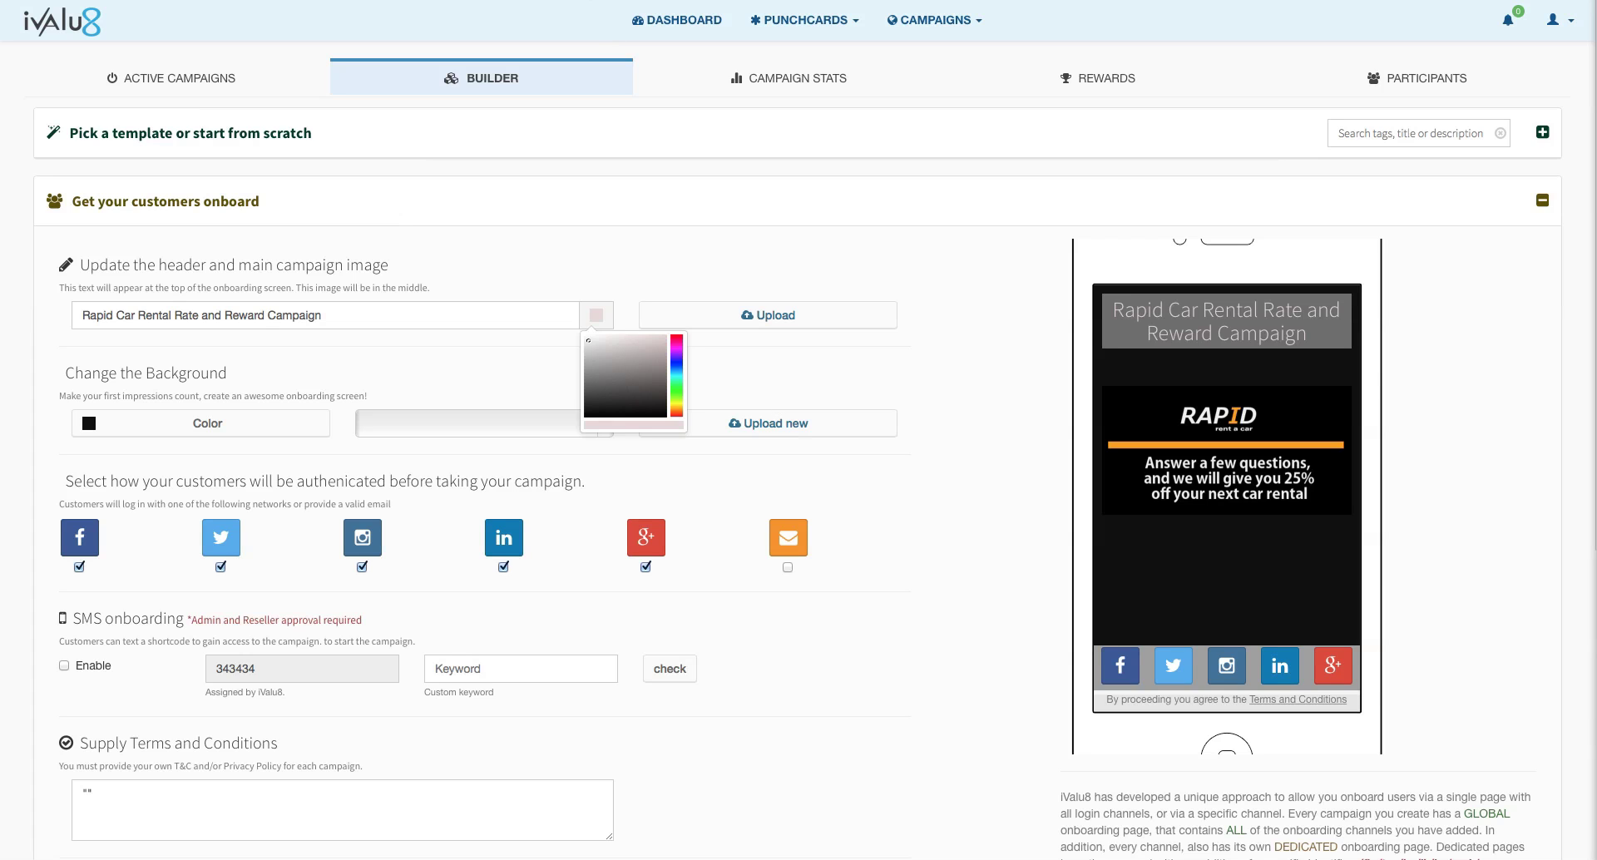
pyautogui.scroll(-2, 345, 455)
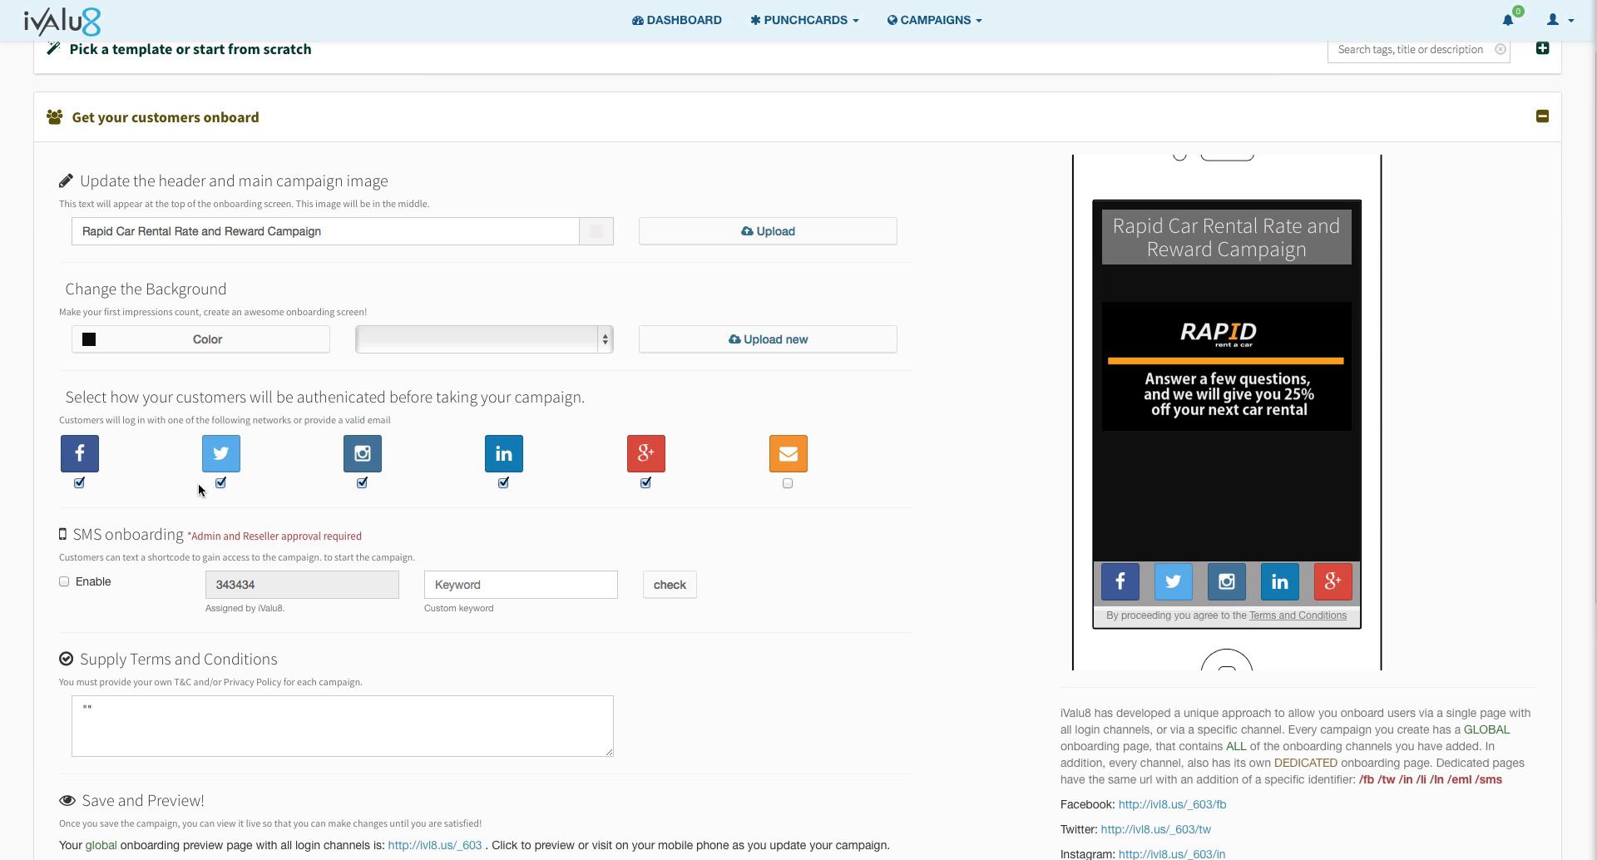
# Step: Uncheck Twitter, Instagram and LinkedIn sign-in and check email login
pyautogui.click(222, 484)
pyautogui.click(364, 484)
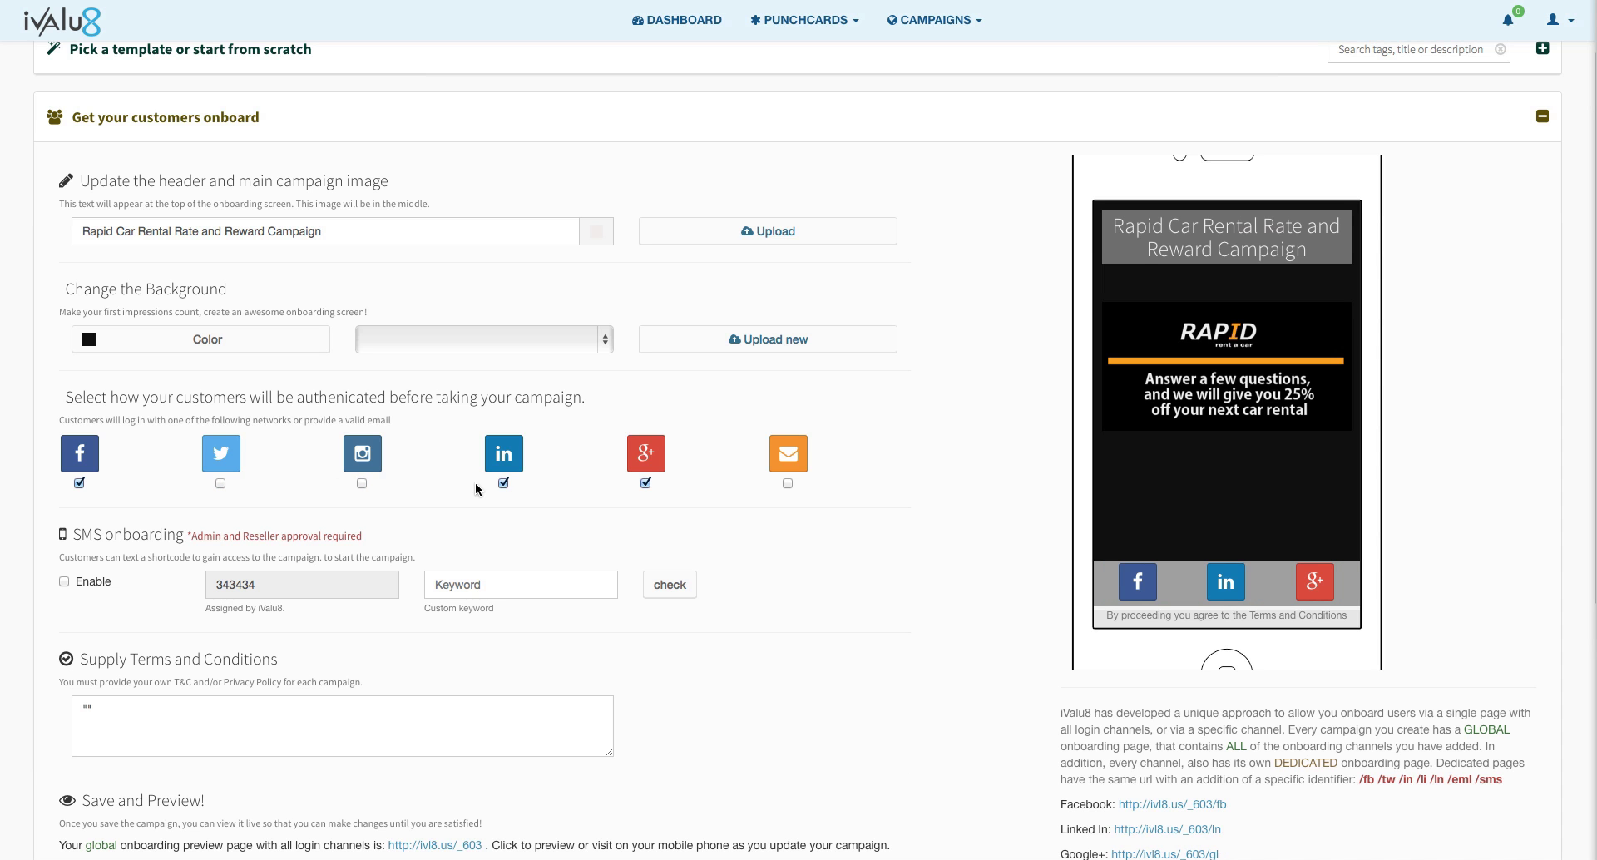
pyautogui.click(504, 484)
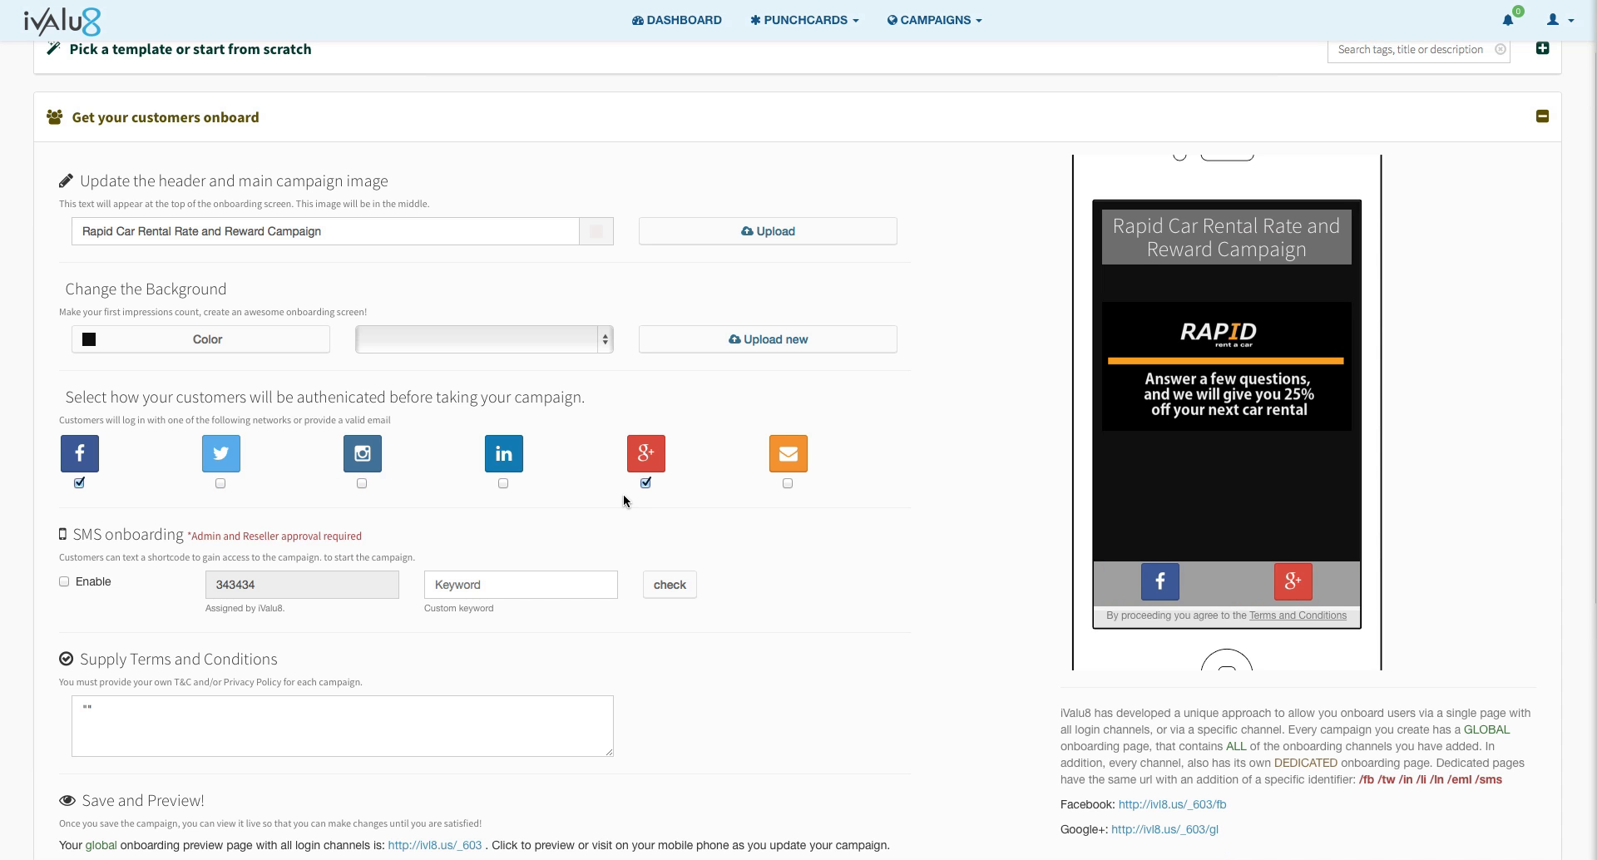
pyautogui.click(788, 484)
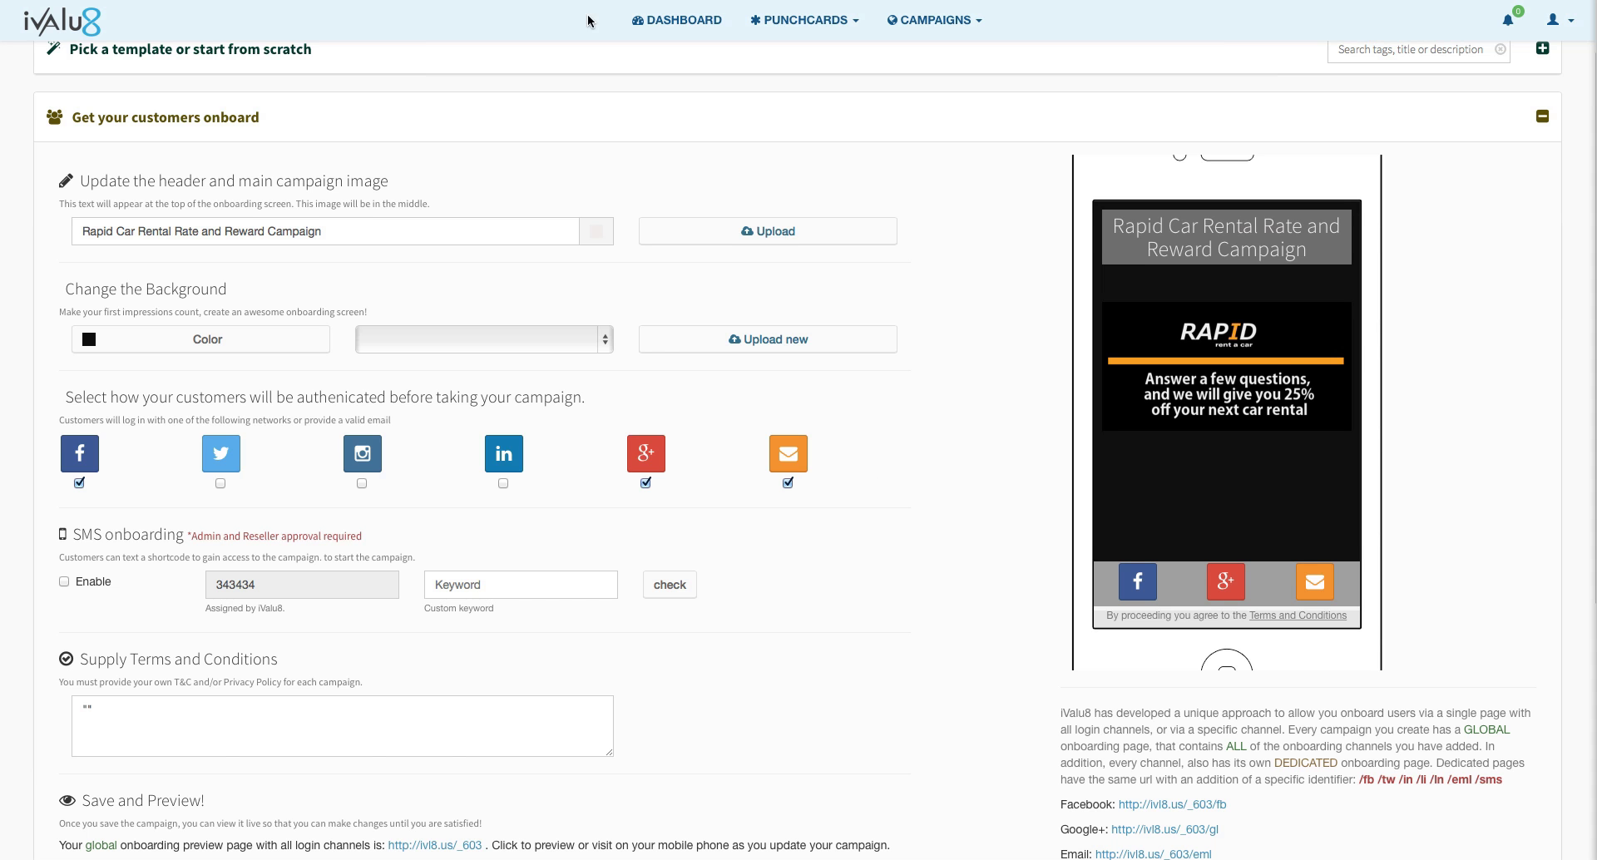
pyautogui.scroll(-3, 452, 216)
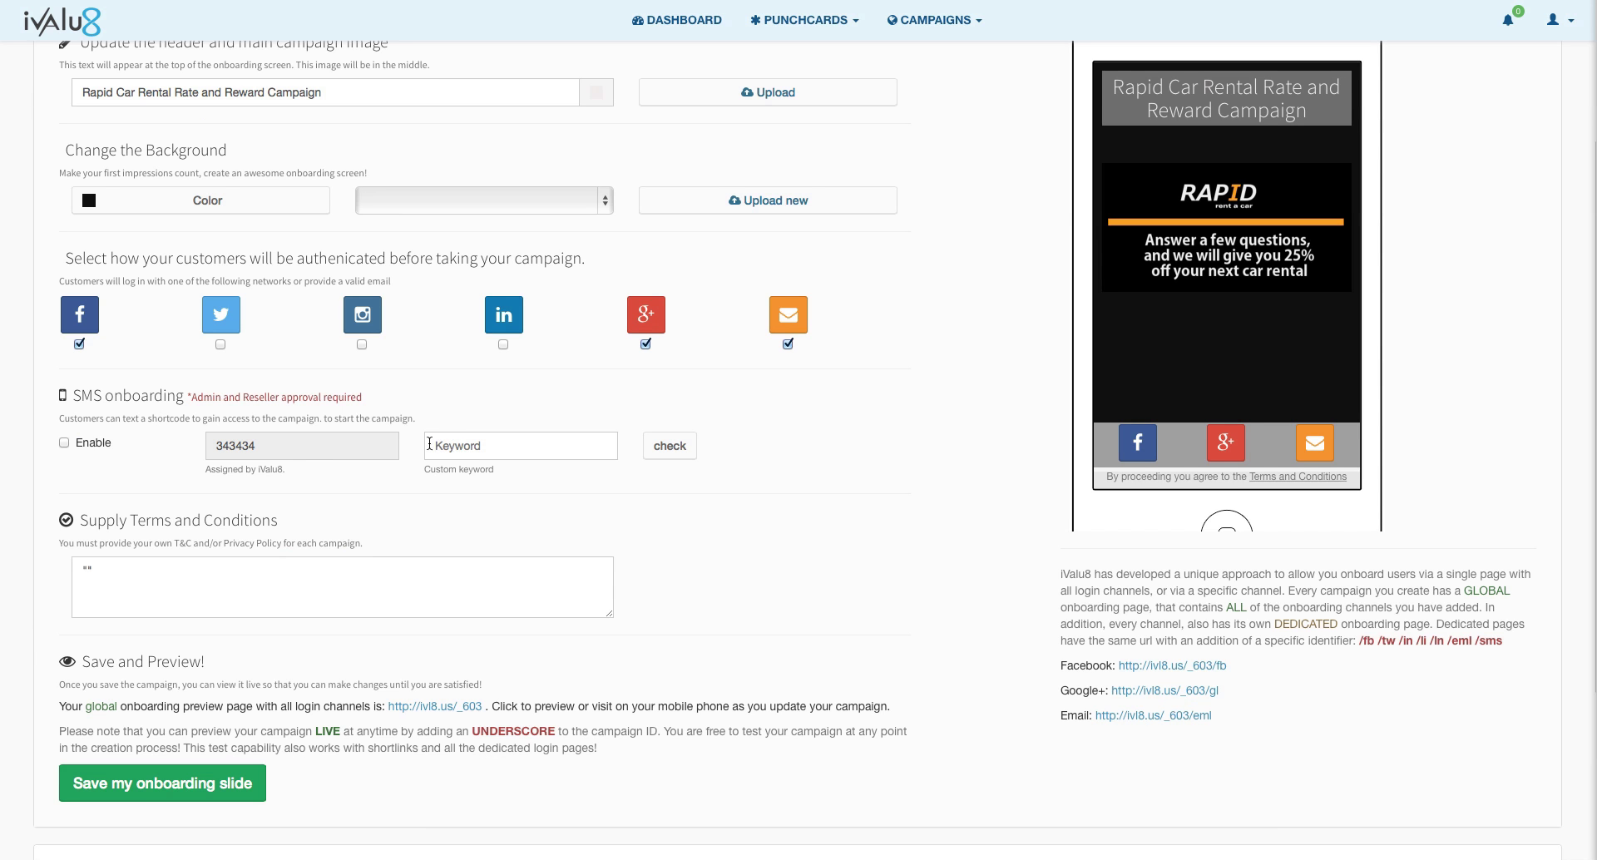
# Step: Enable SMS onboarding with the custom keyword rapid569
pyautogui.click(430, 444)
pyautogui.write('rapid')
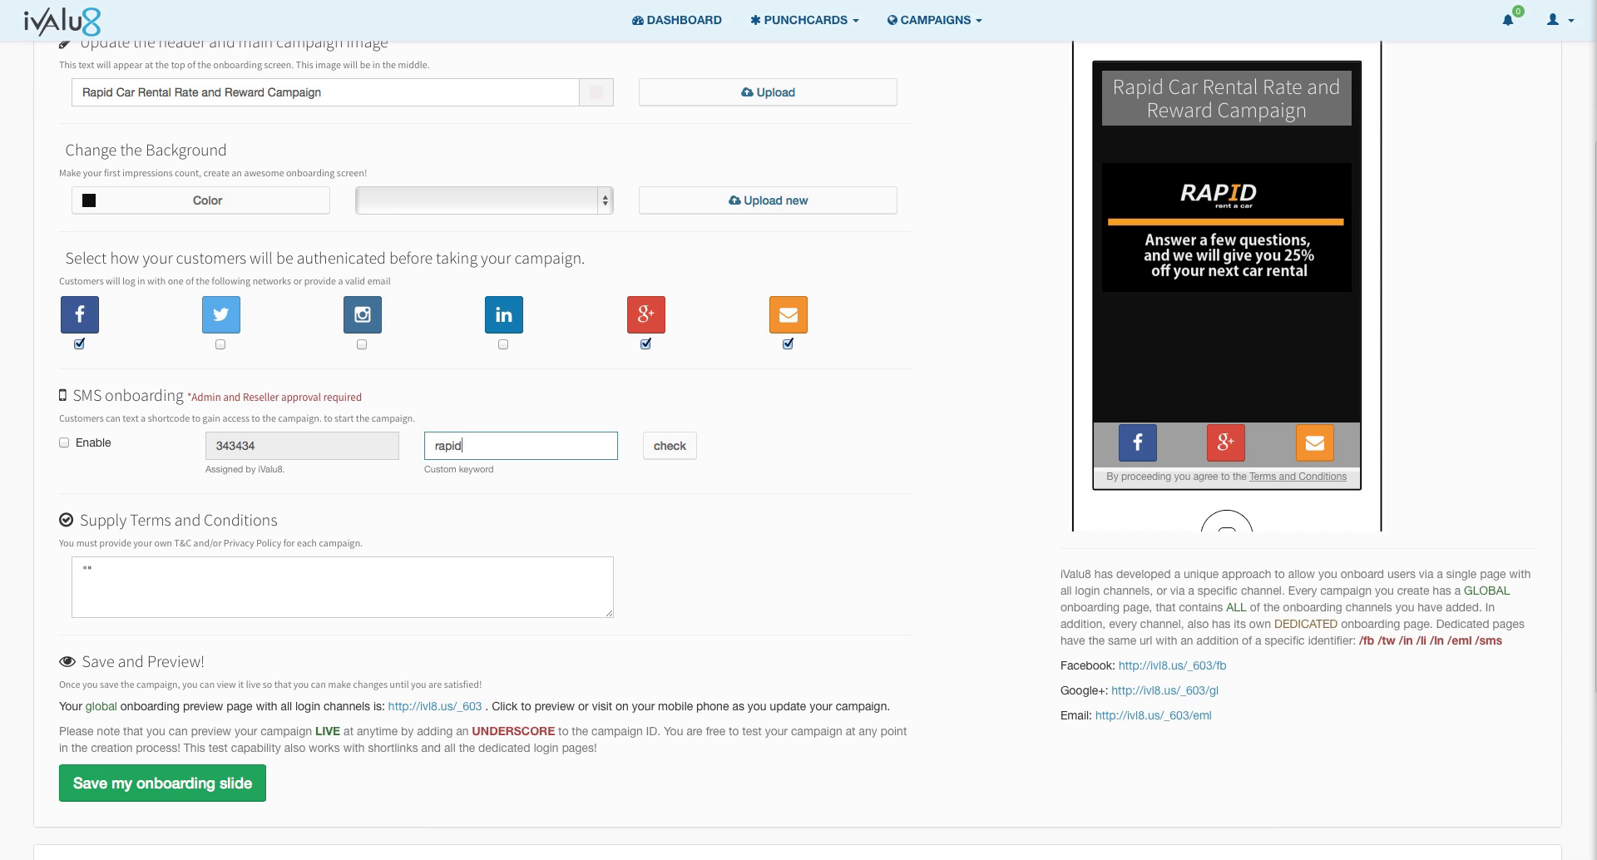
pyautogui.write('569')
pyautogui.click(64, 443)
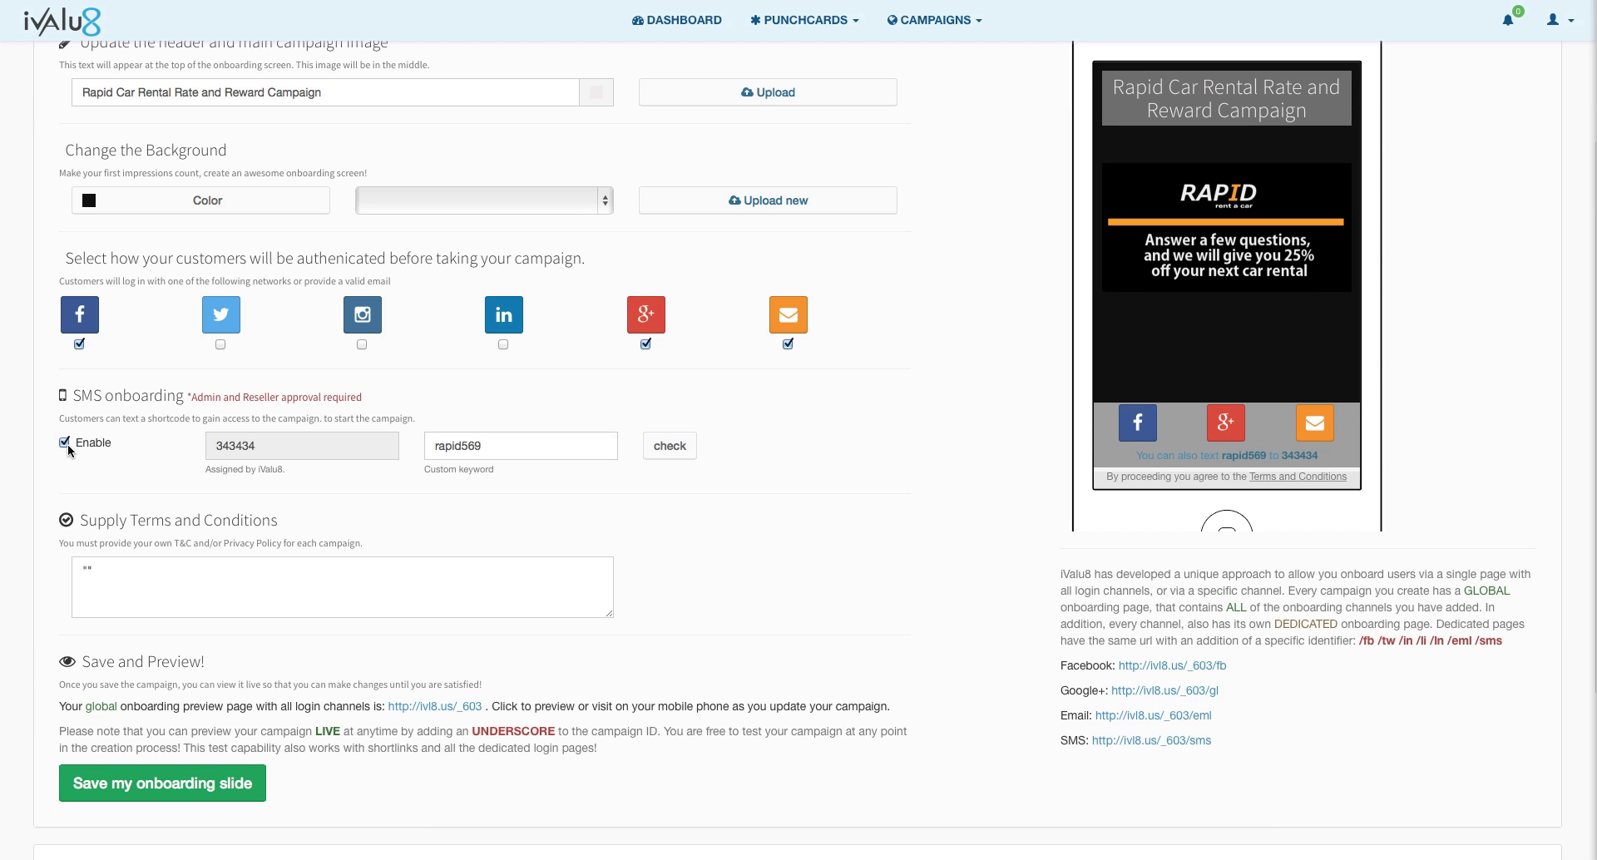
pyautogui.scroll(-2, 90, 556)
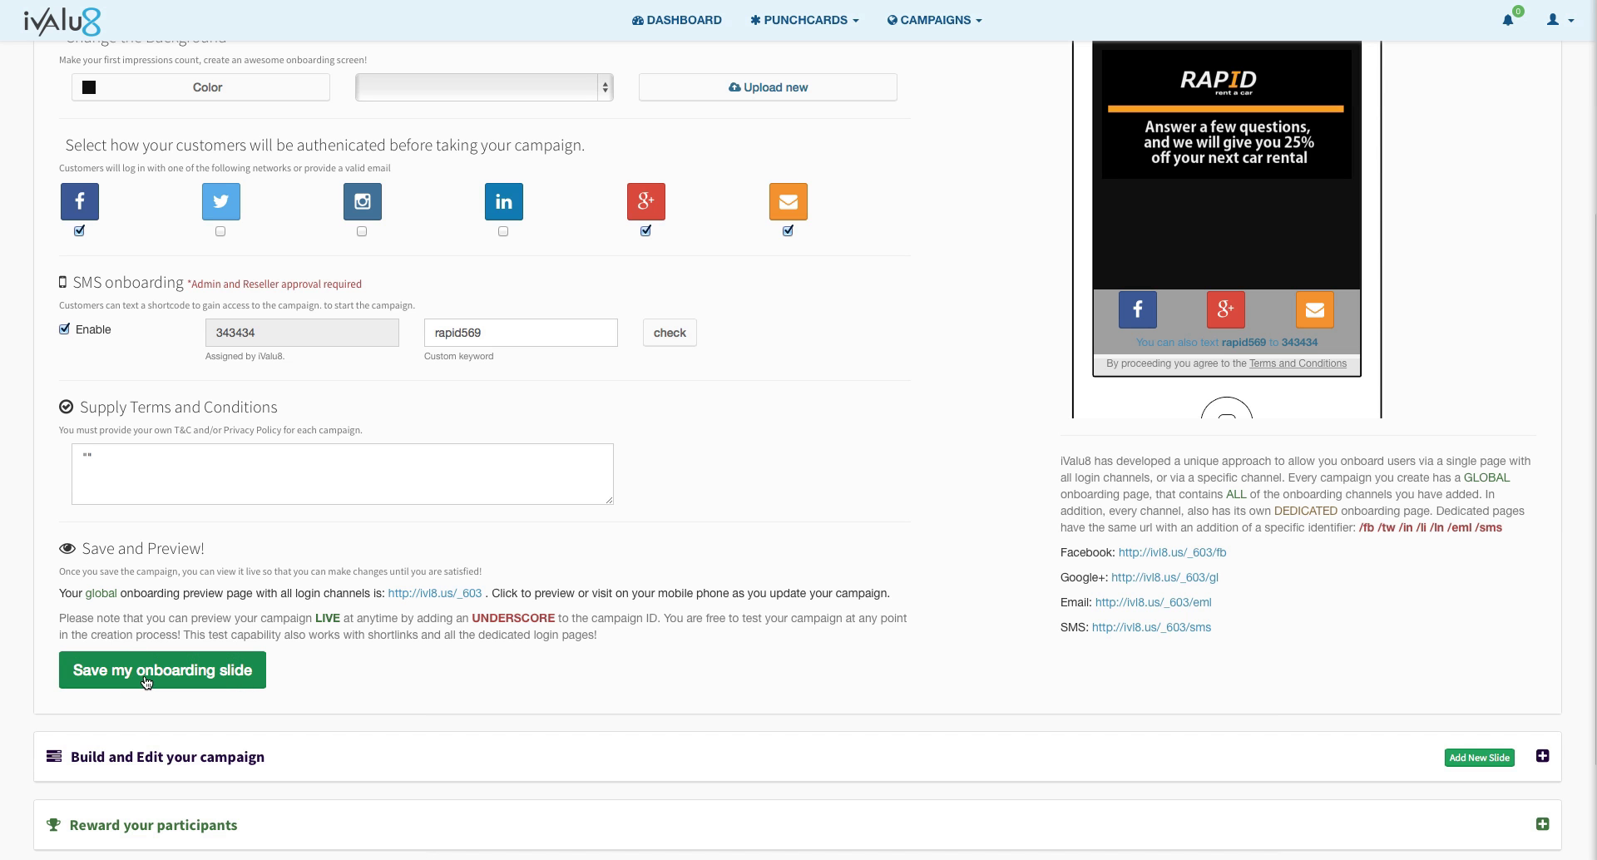
# Step: Save the onboarding slide and dismiss the success confirmation
pyautogui.click(147, 683)
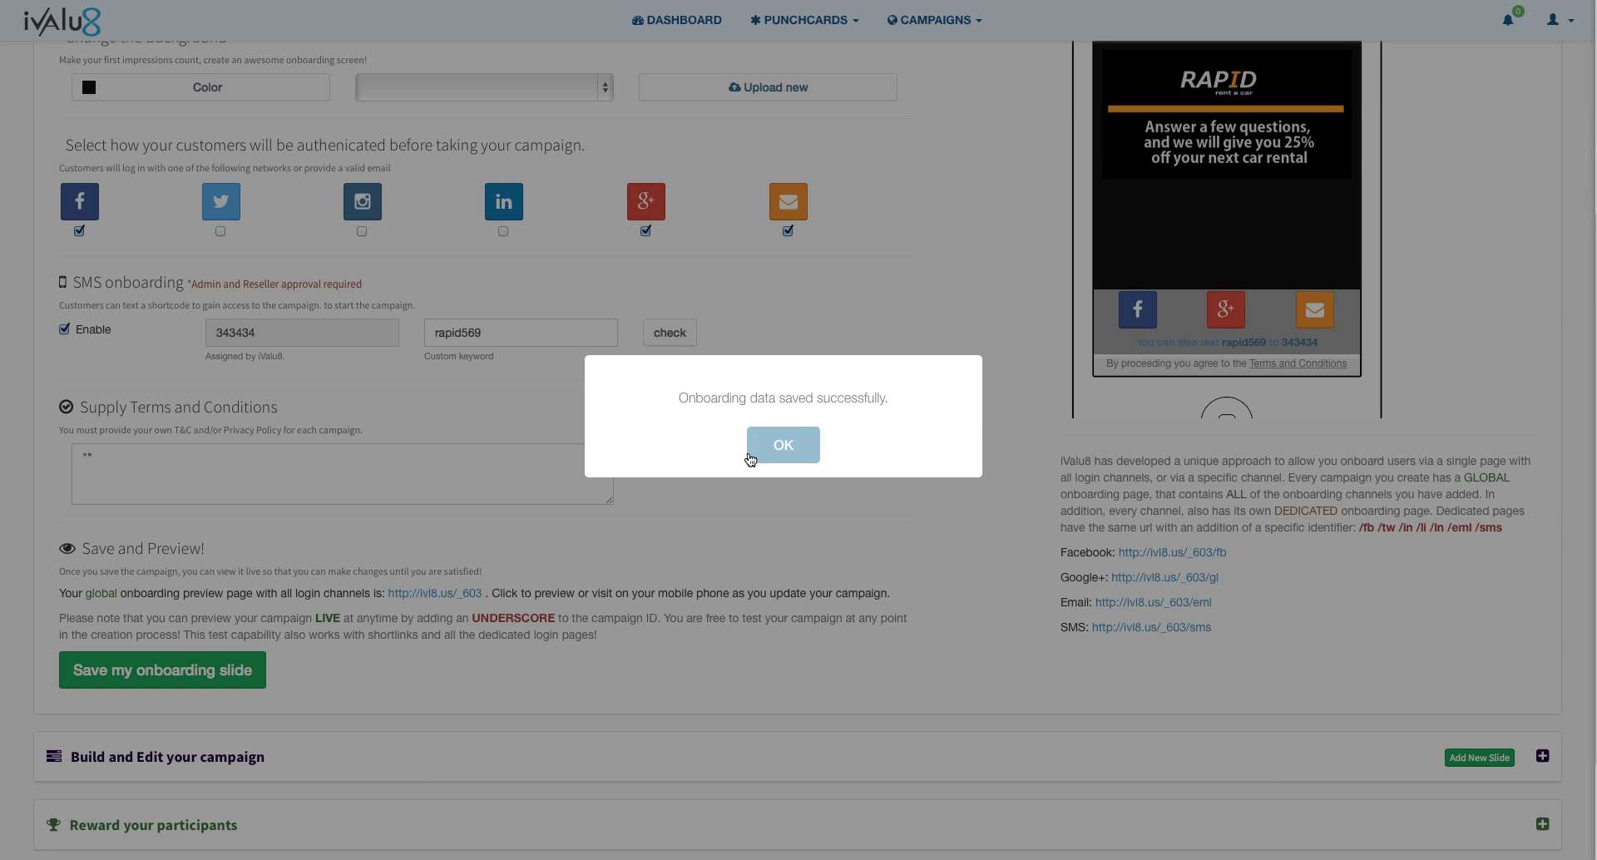
pyautogui.click(757, 449)
pyautogui.scroll(-2, 798, 433)
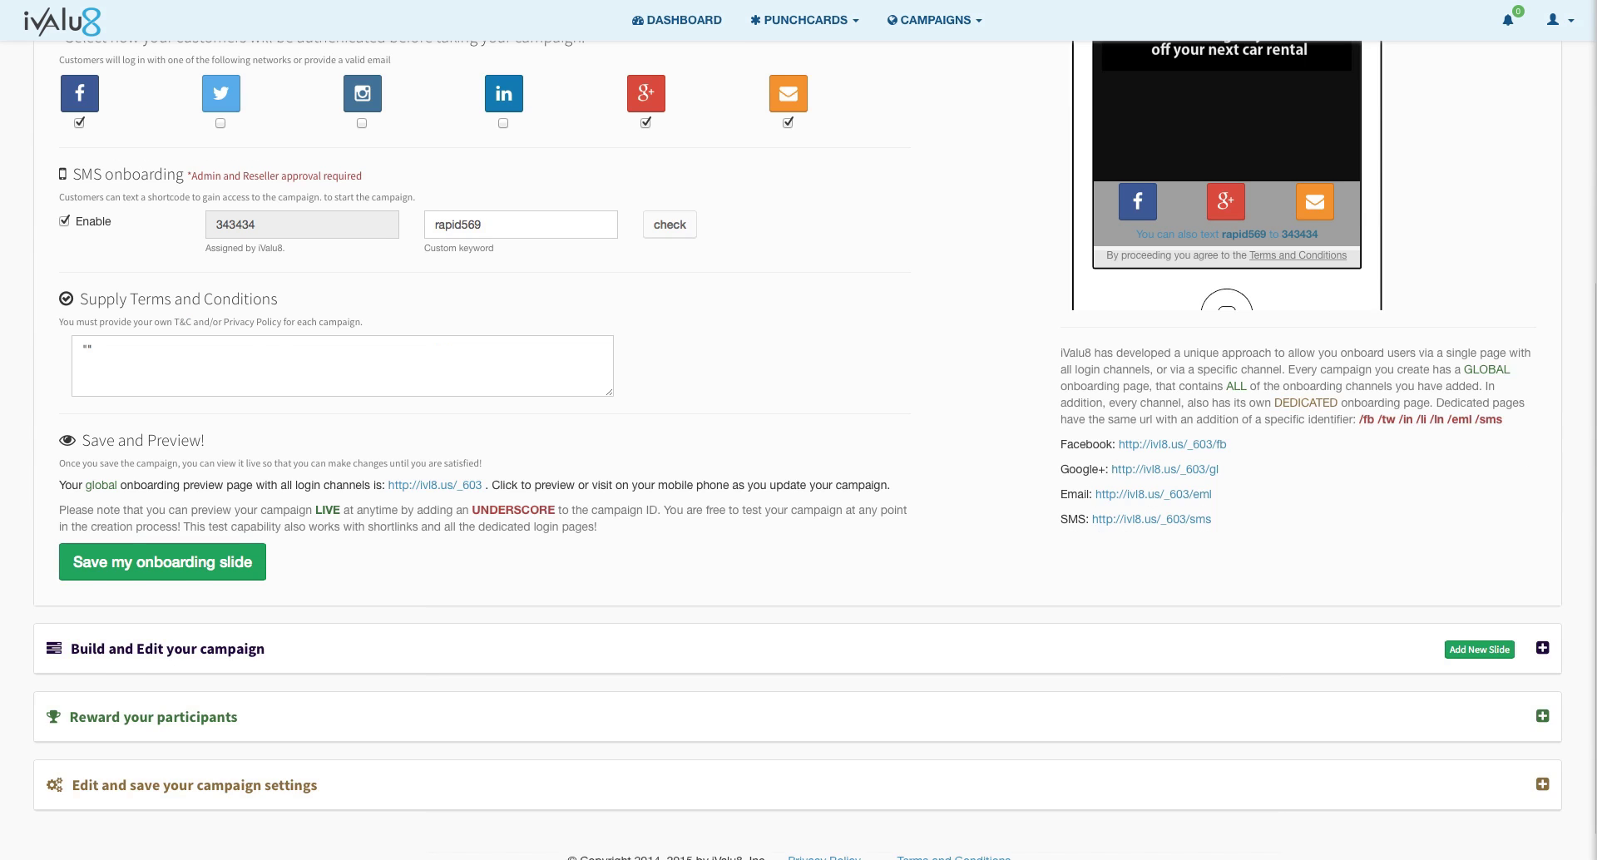
pyautogui.scroll(-1, 742, 193)
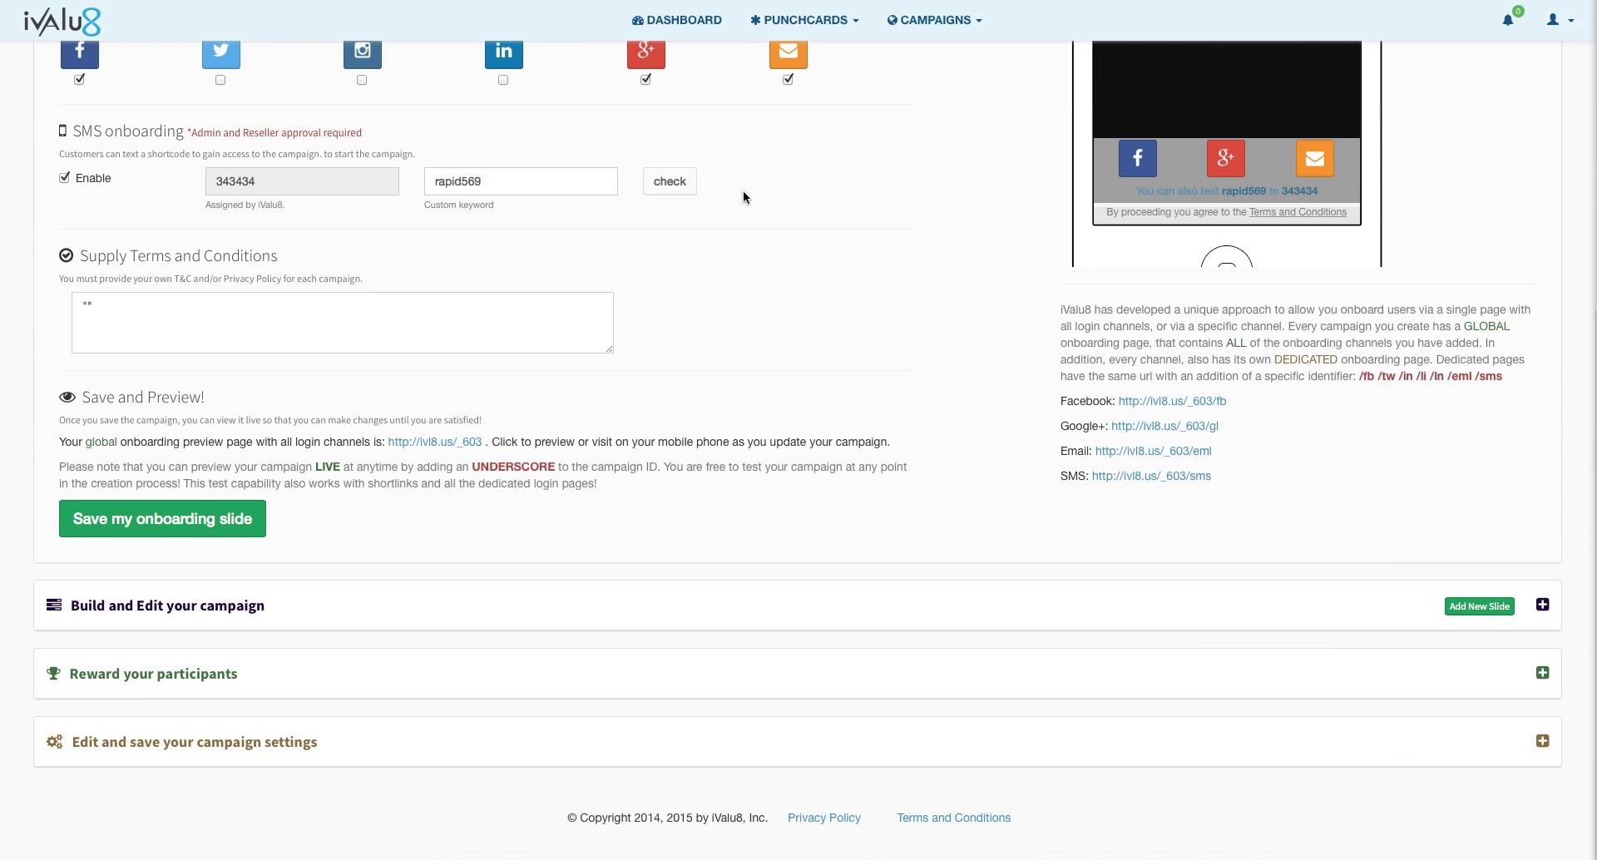
# Step: Expand the slide builder and set the first slide's header image to rapid banner.png
pyautogui.click(1542, 608)
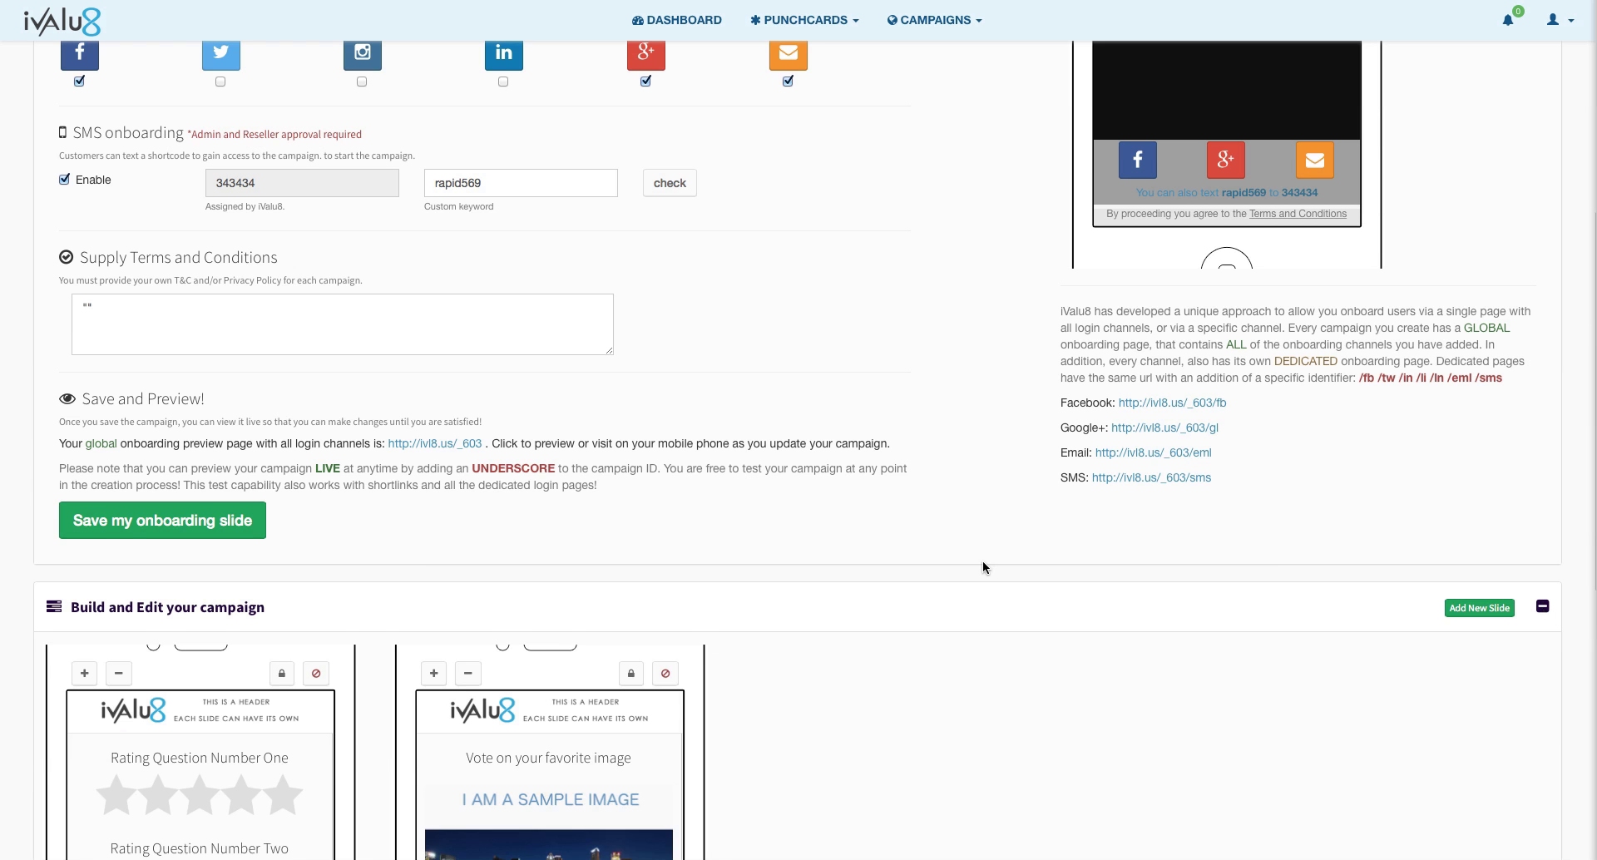
pyautogui.scroll(-3, 983, 567)
pyautogui.scroll(-3, 982, 567)
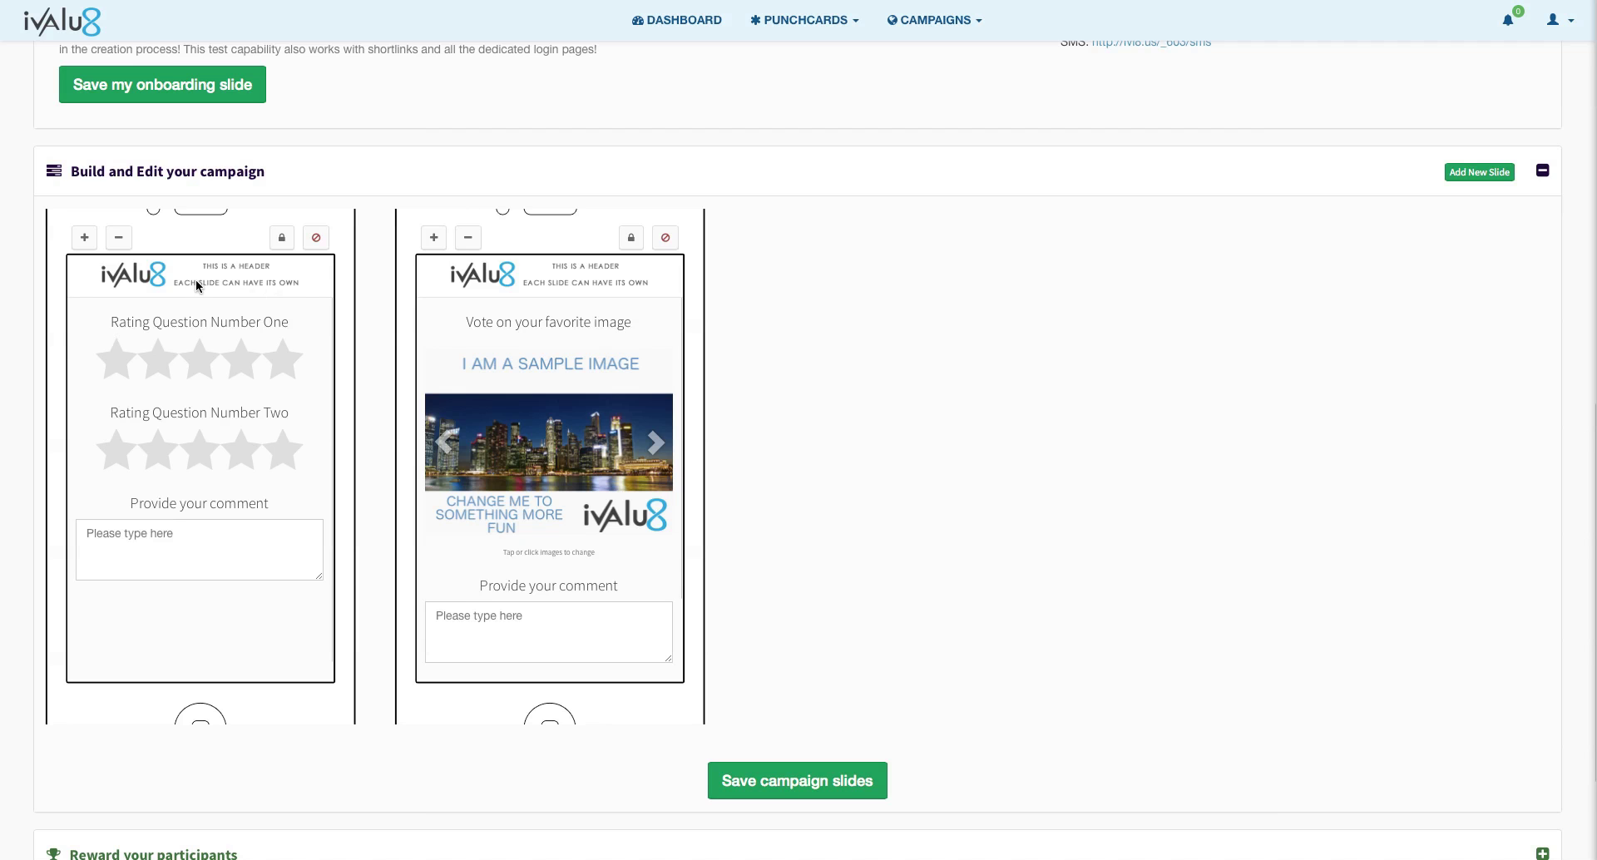
pyautogui.moveTo(197, 280)
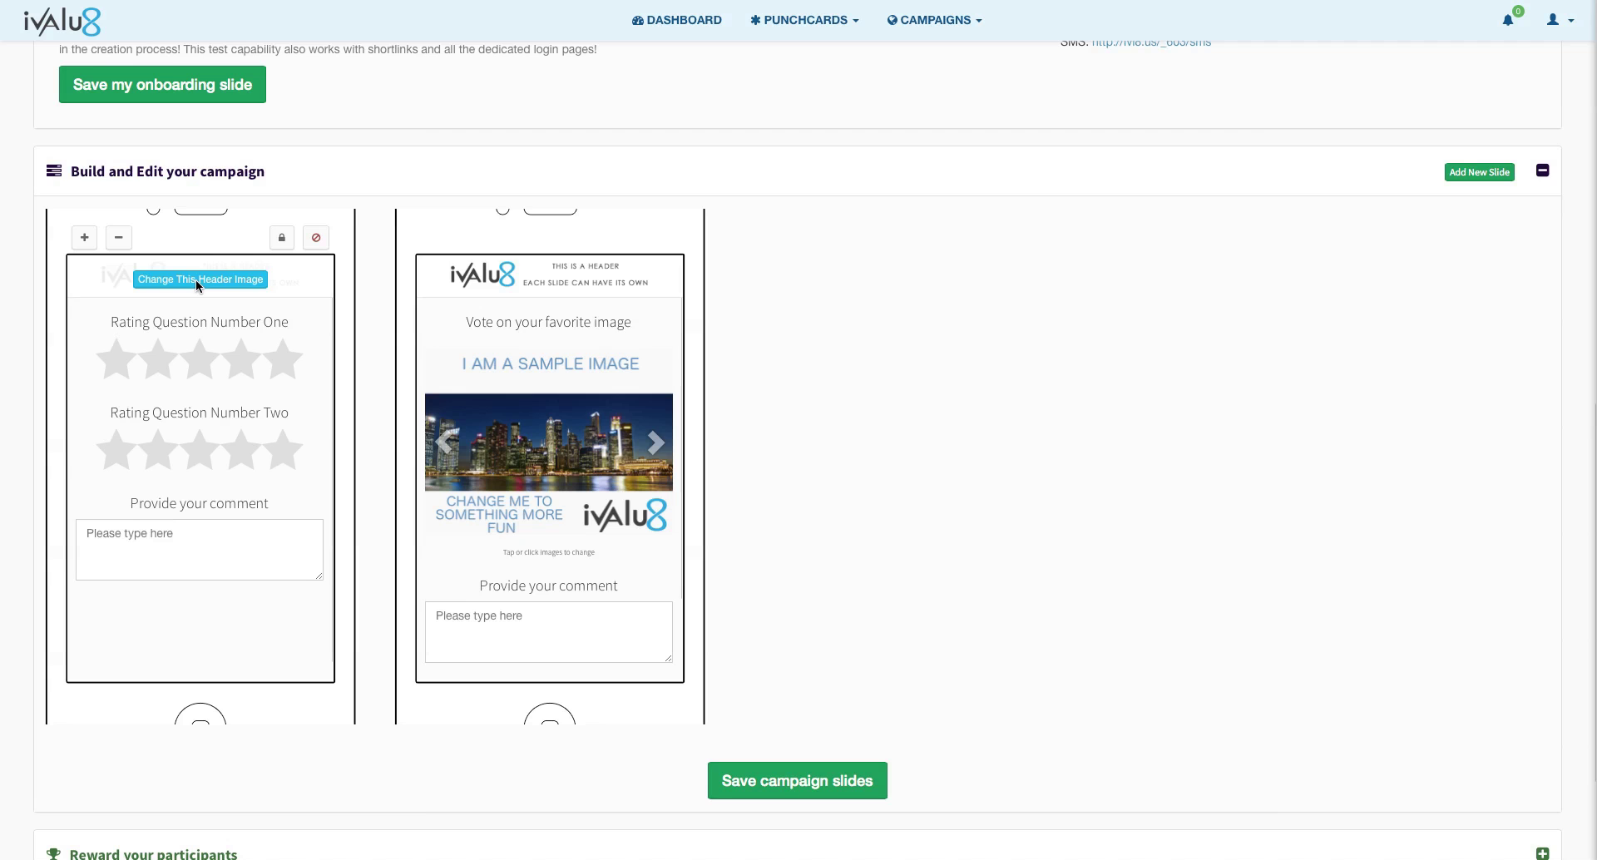
pyautogui.click(196, 279)
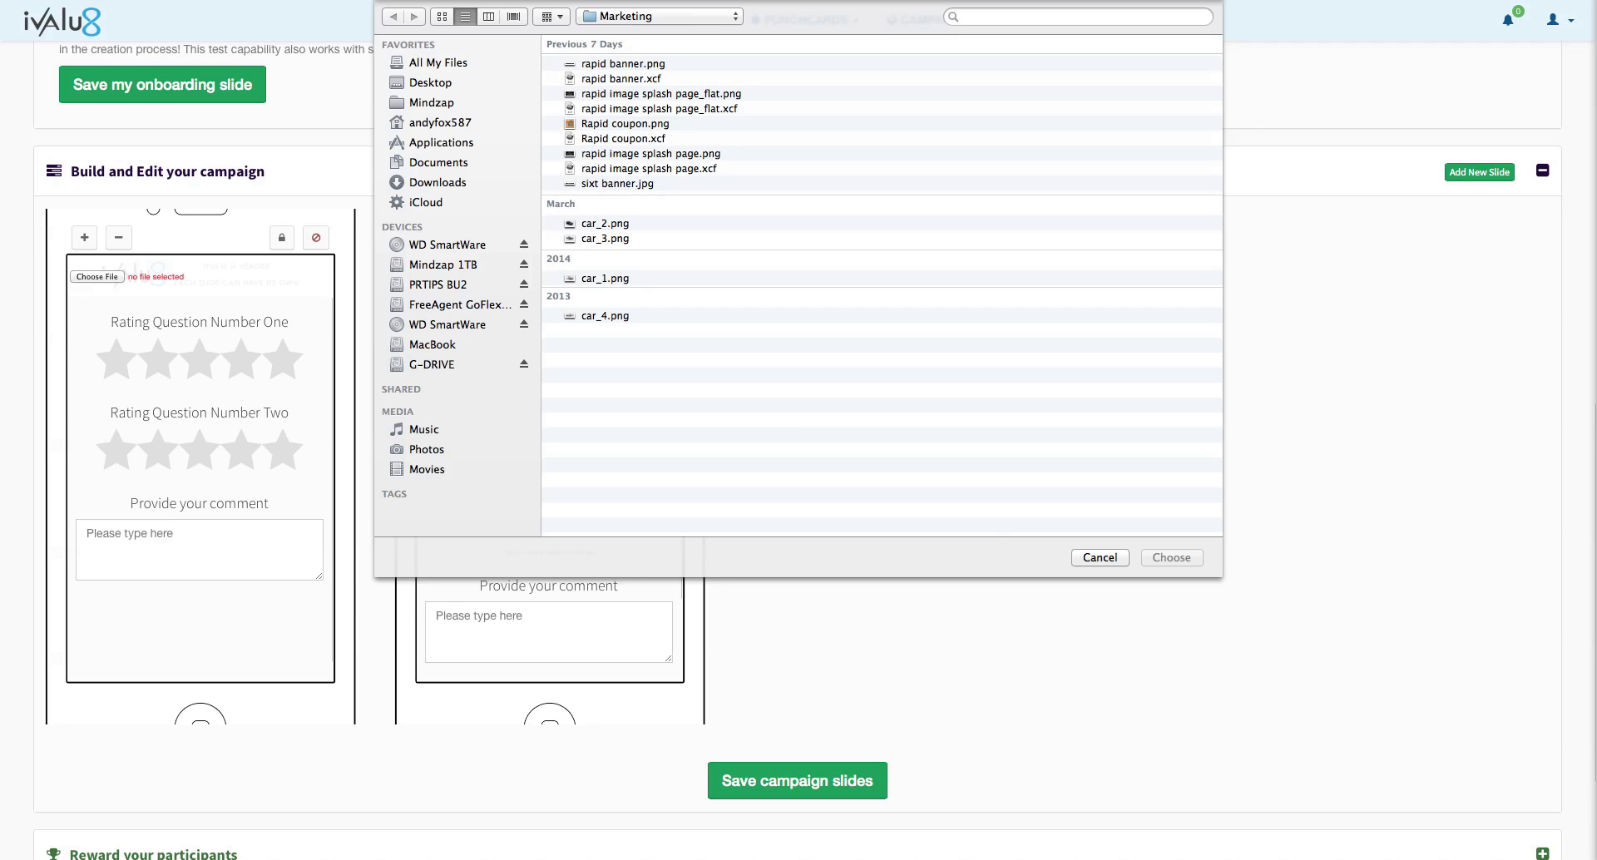
pyautogui.doubleClick(598, 64)
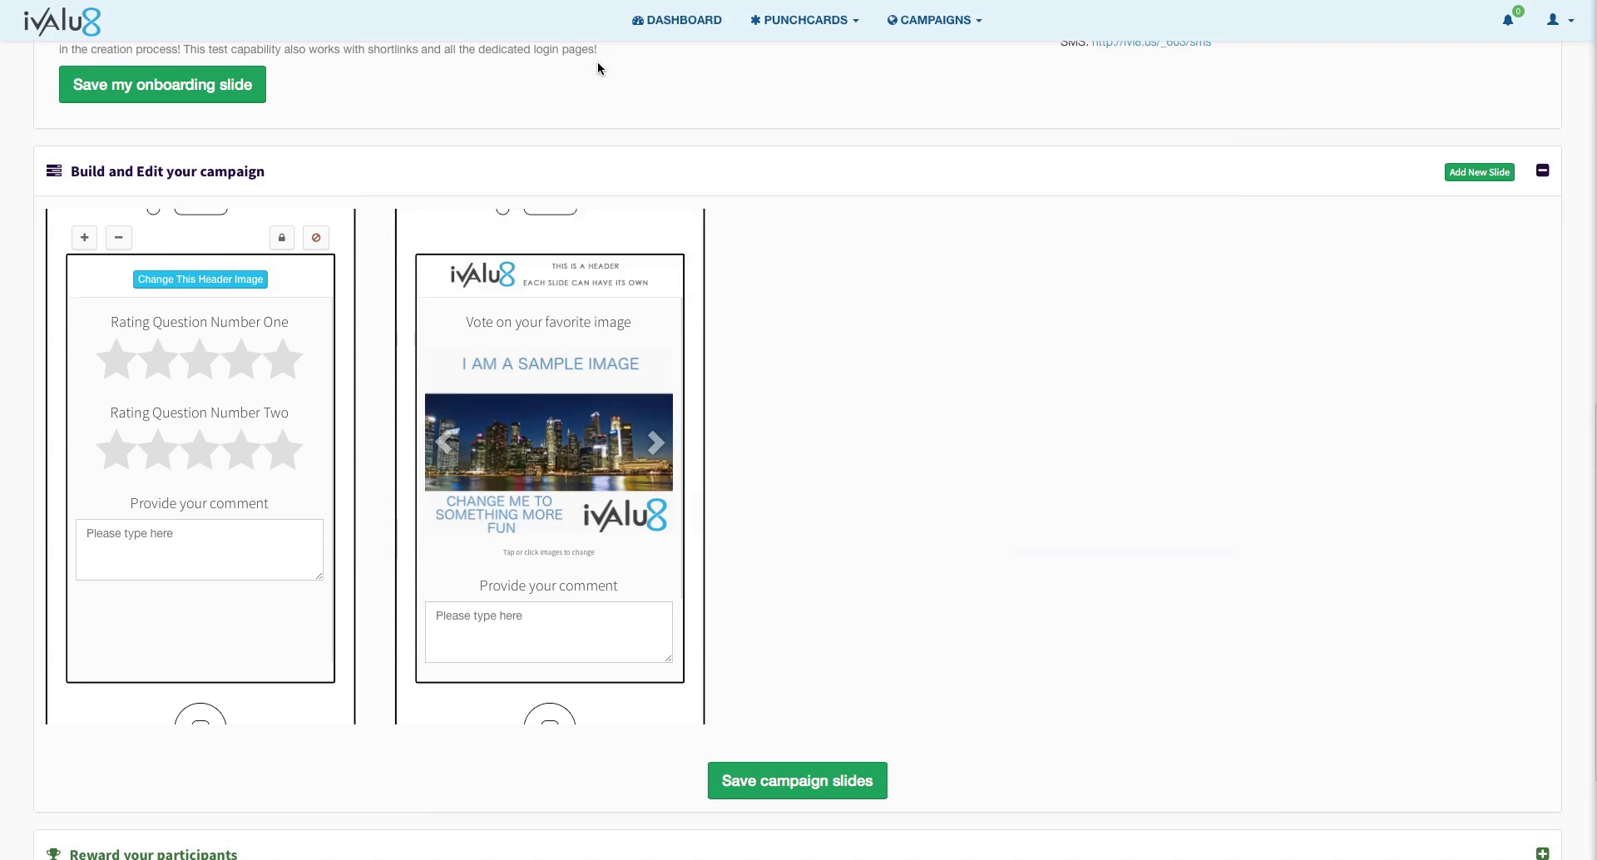
# Step: Set the second slide's header image to rapid banner.png as well
pyautogui.click(530, 283)
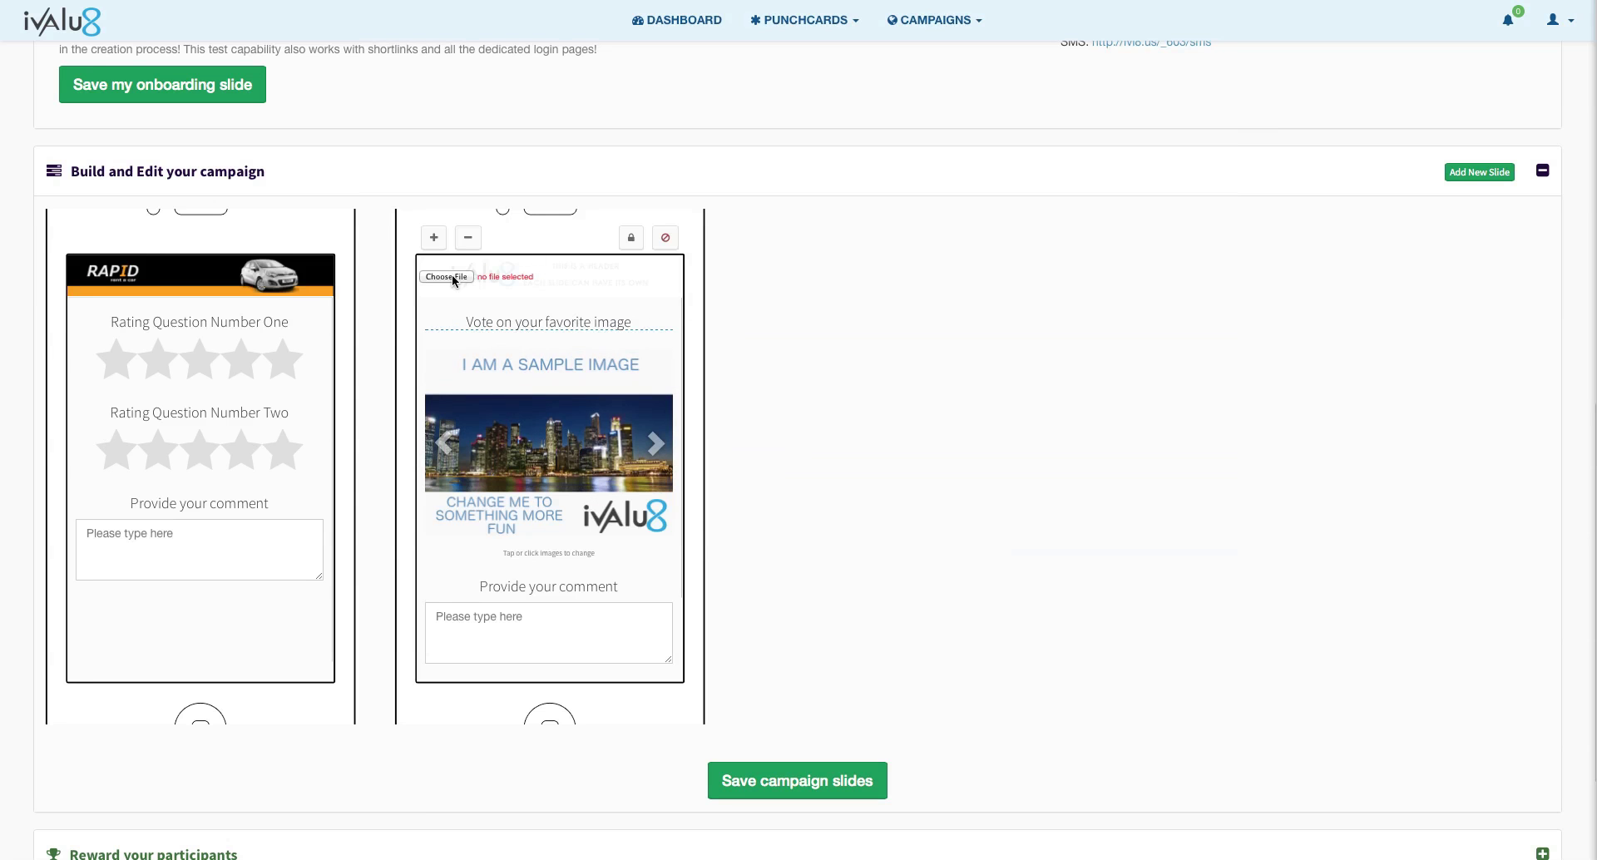
pyautogui.click(451, 276)
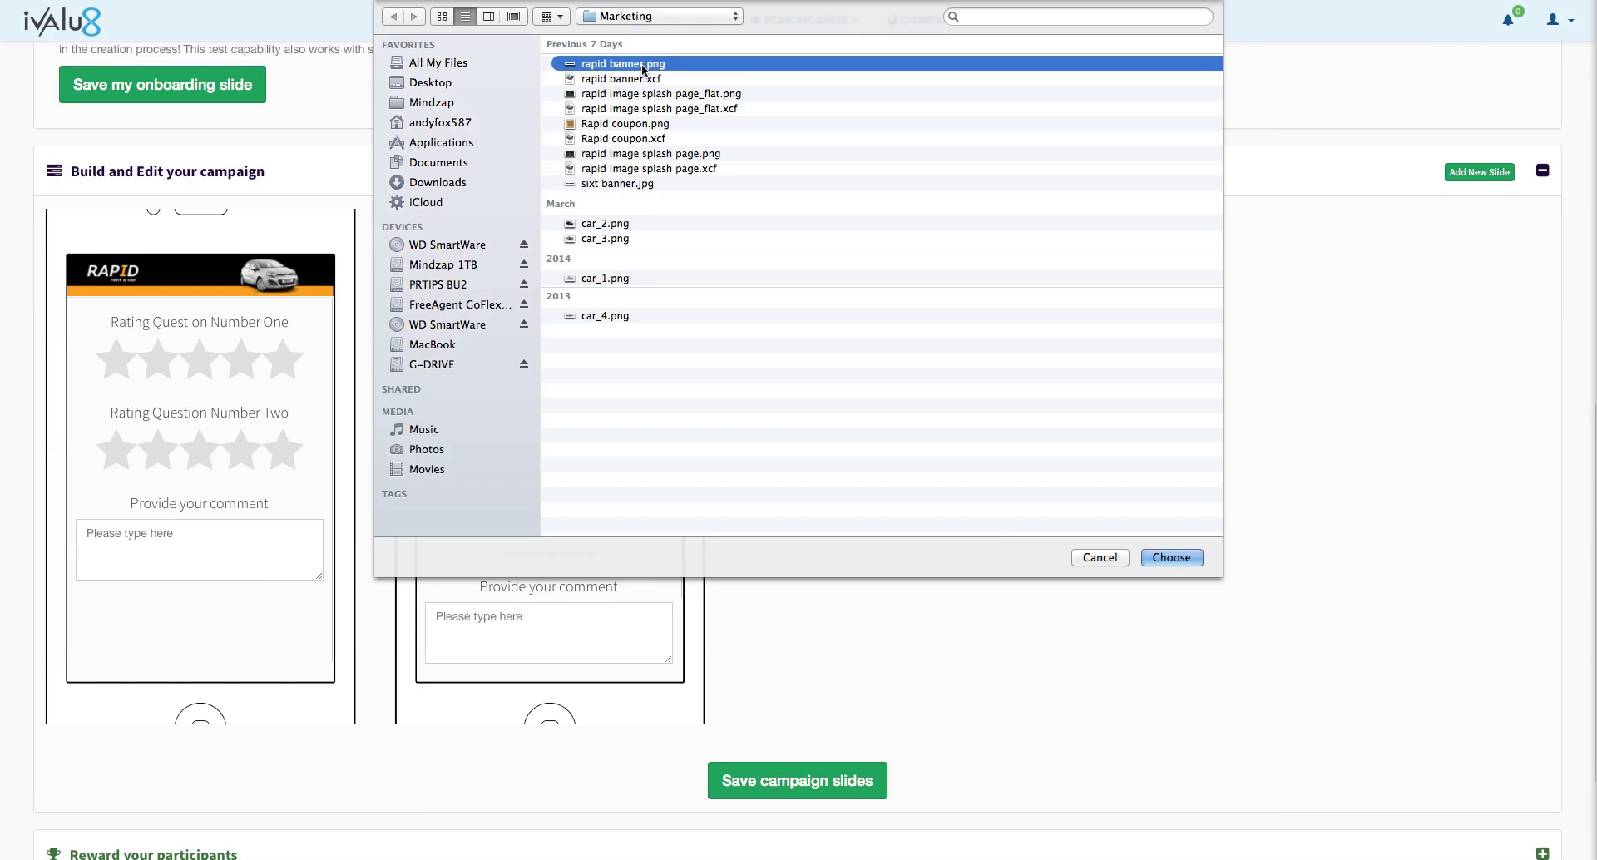
pyautogui.doubleClick(641, 63)
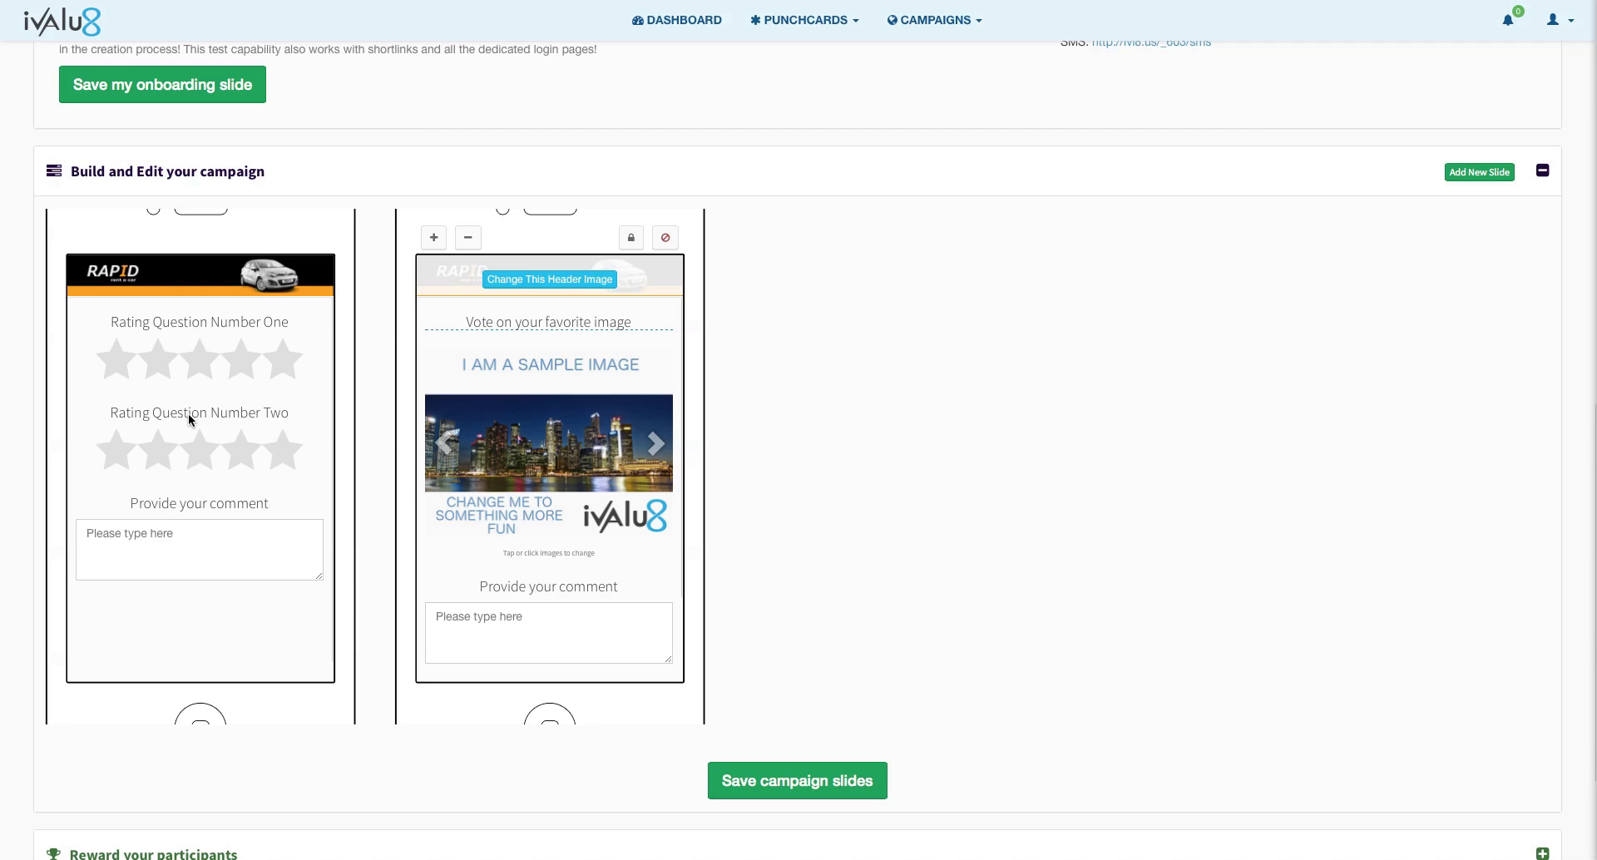
# Step: Start editing the rating questions, selecting the old 'Rating Question Number Two' headline text
pyautogui.click(202, 323)
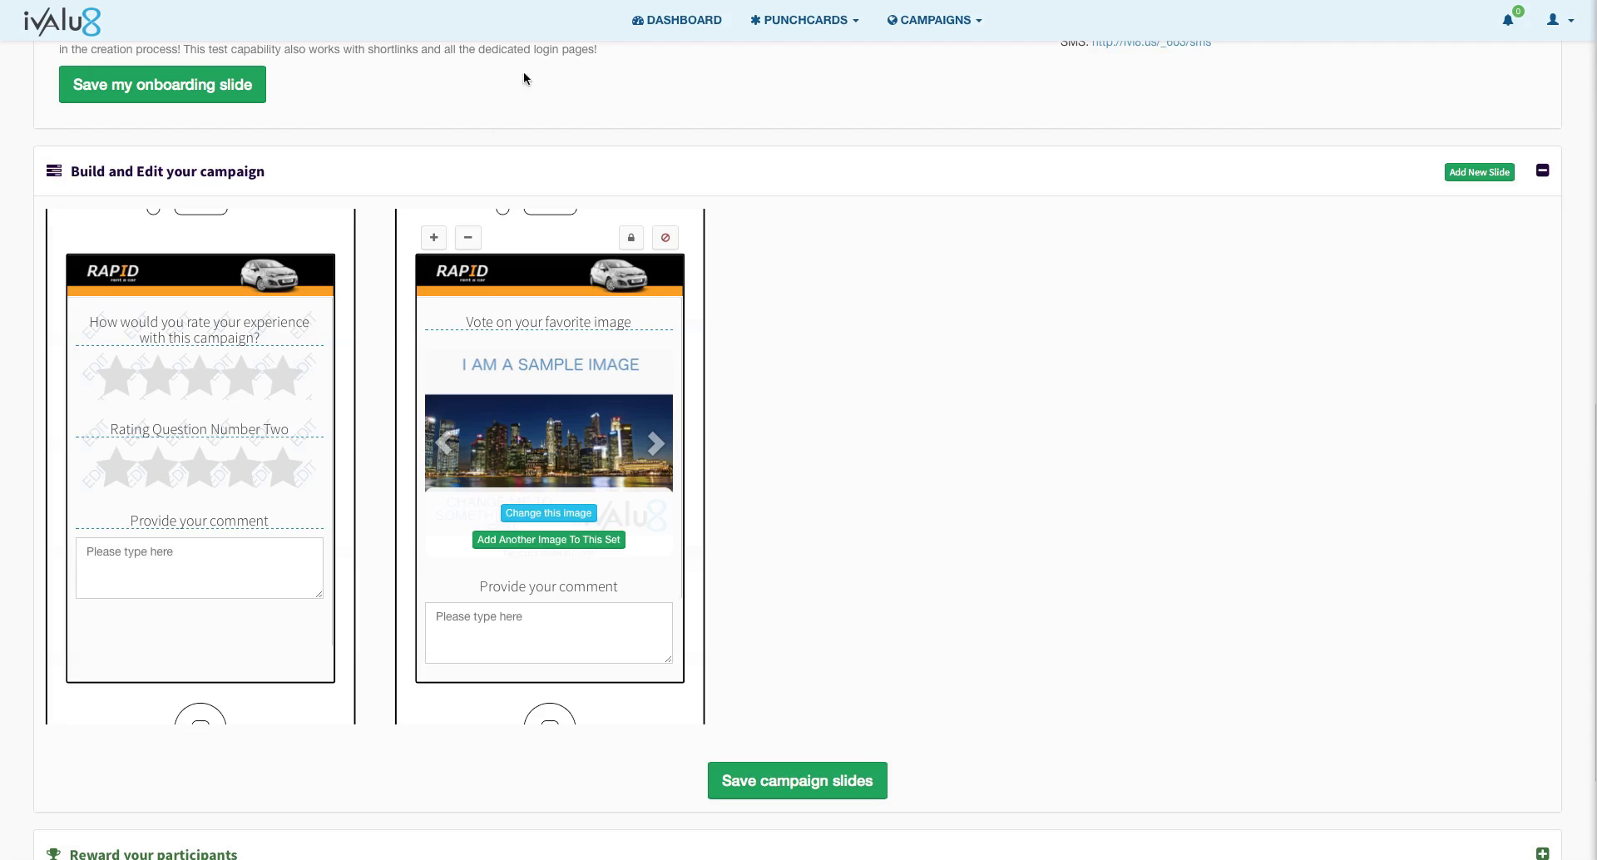
pyautogui.click(207, 427)
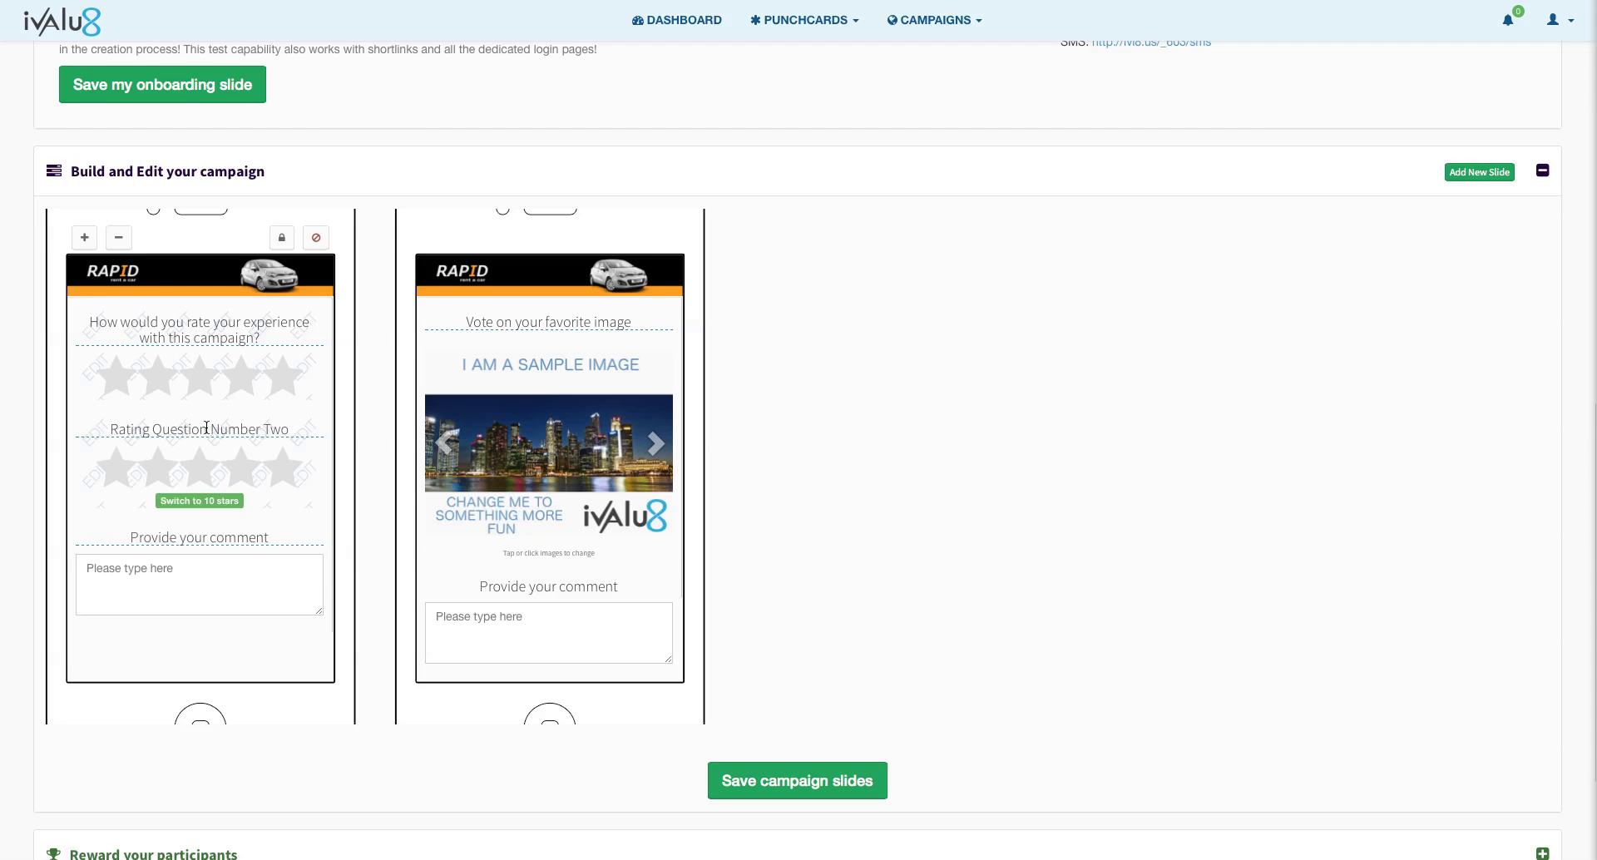
pyautogui.click(206, 427)
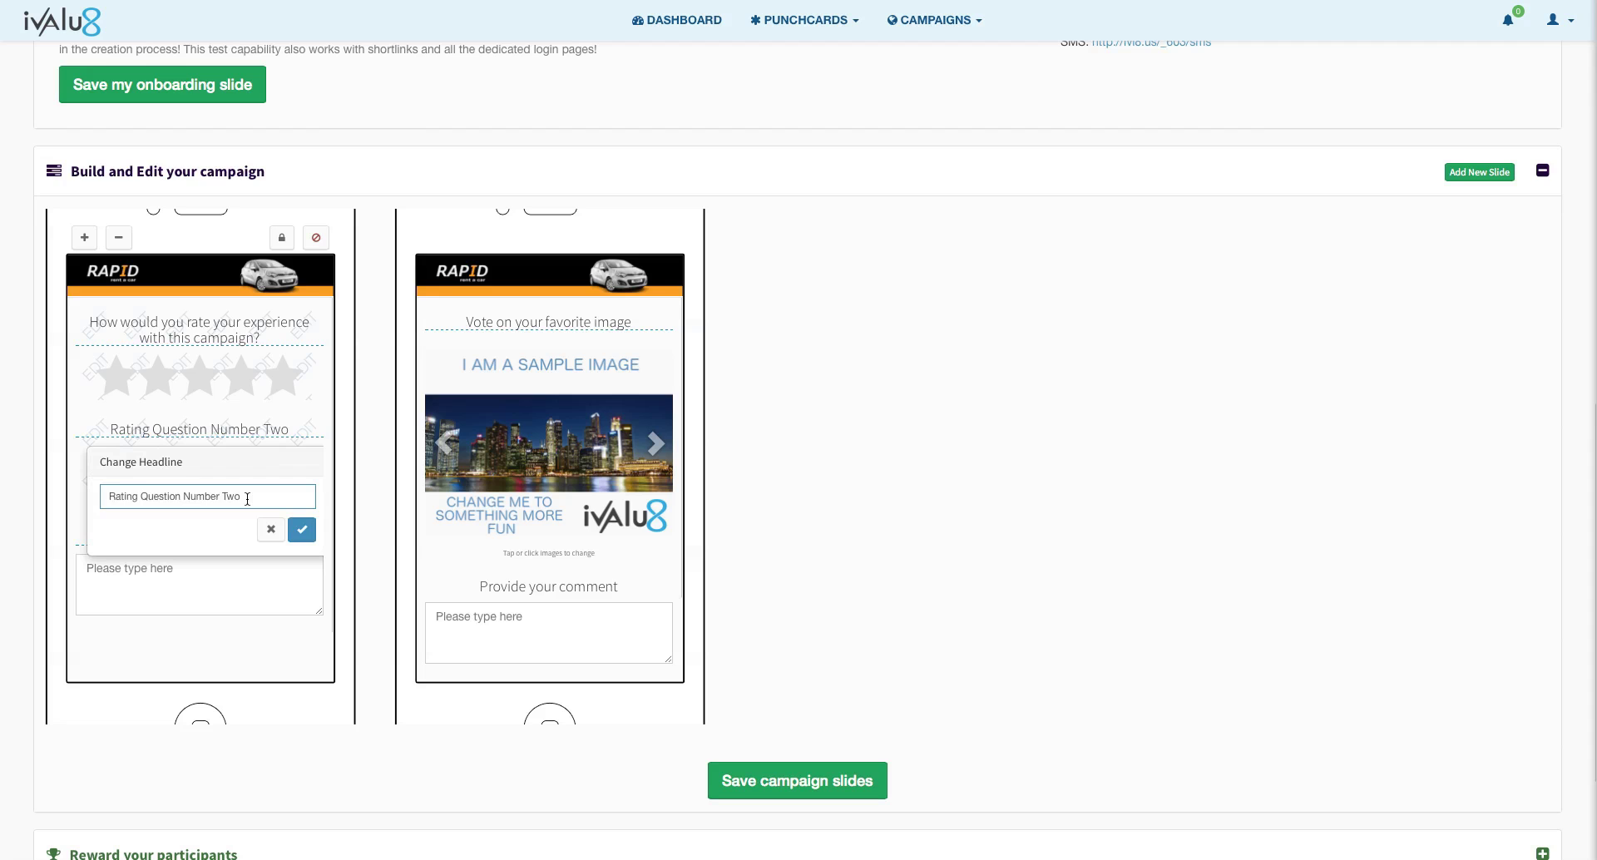
pyautogui.moveTo(248, 497); pyautogui.dragTo(86, 501)
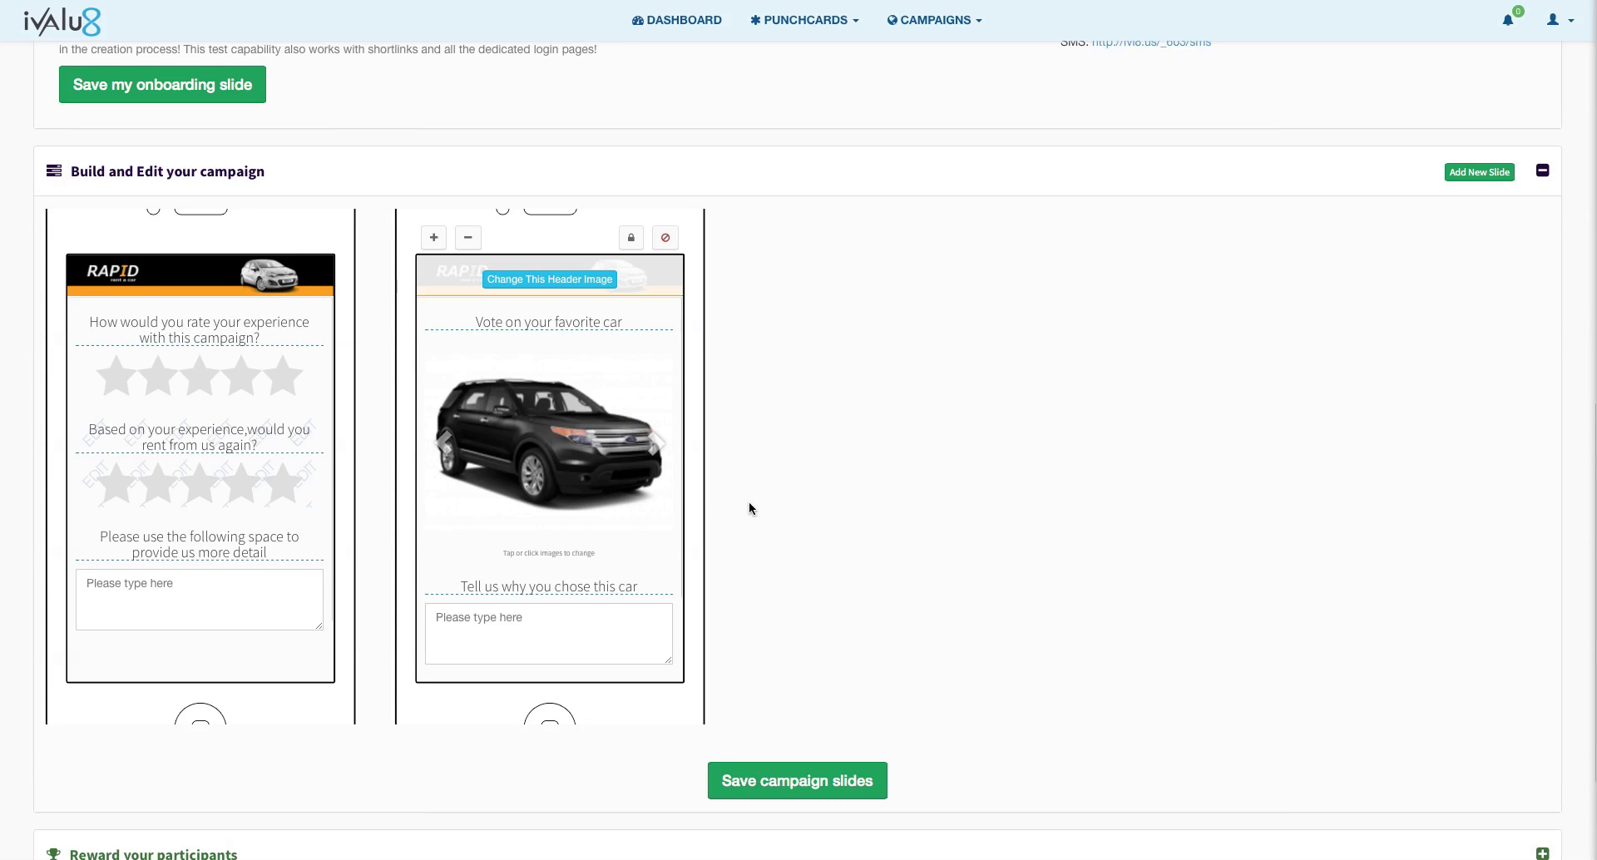
# Step: Cycle through the car images in the voting set, ending back on the black SUV
pyautogui.click(656, 447)
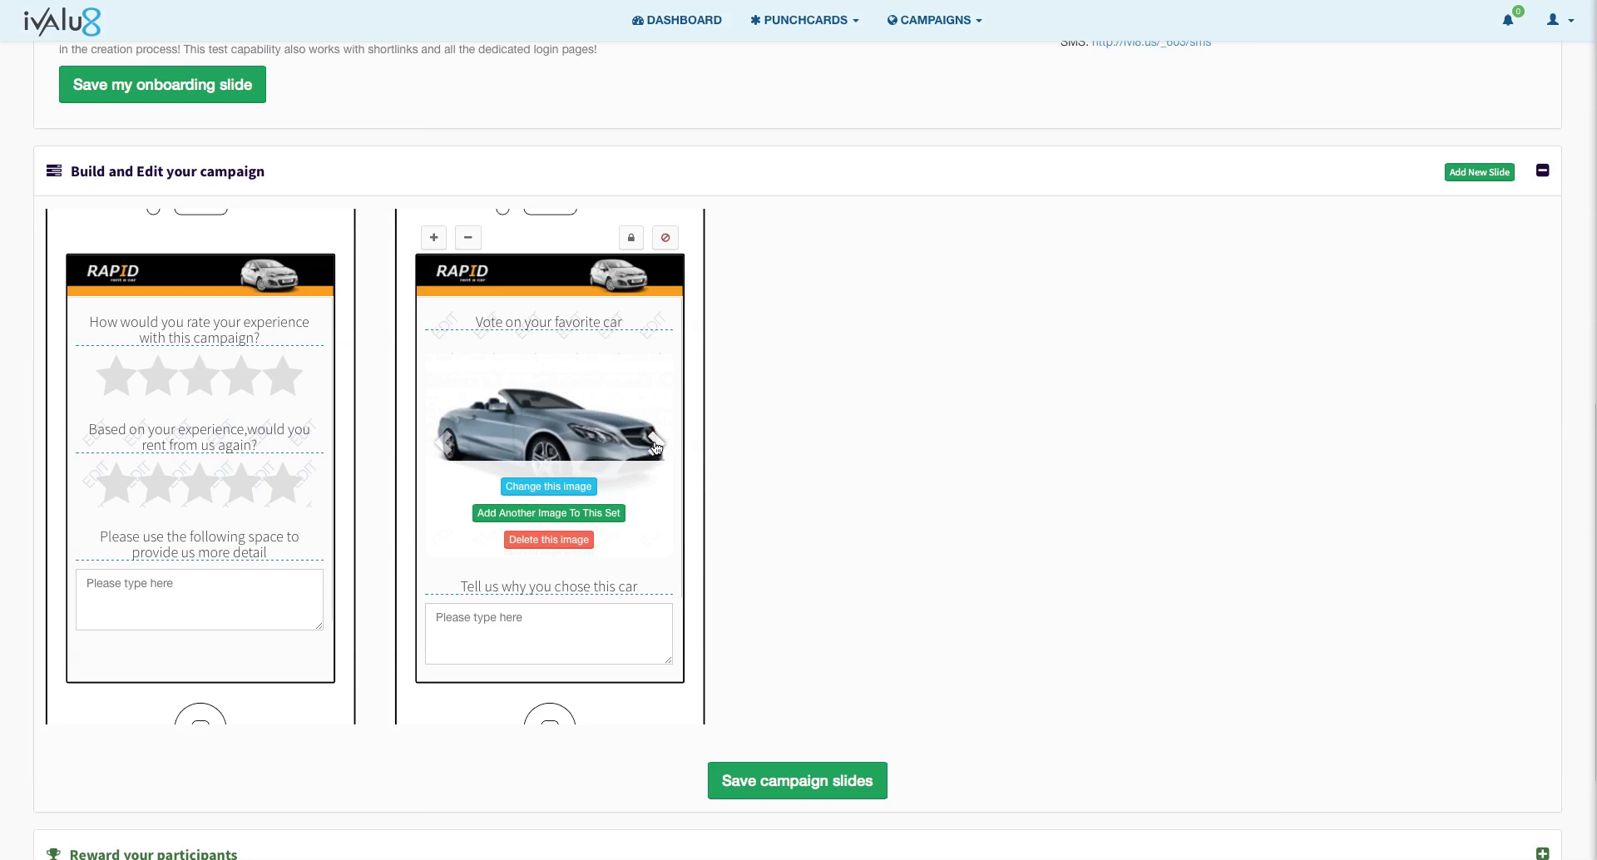
pyautogui.click(656, 446)
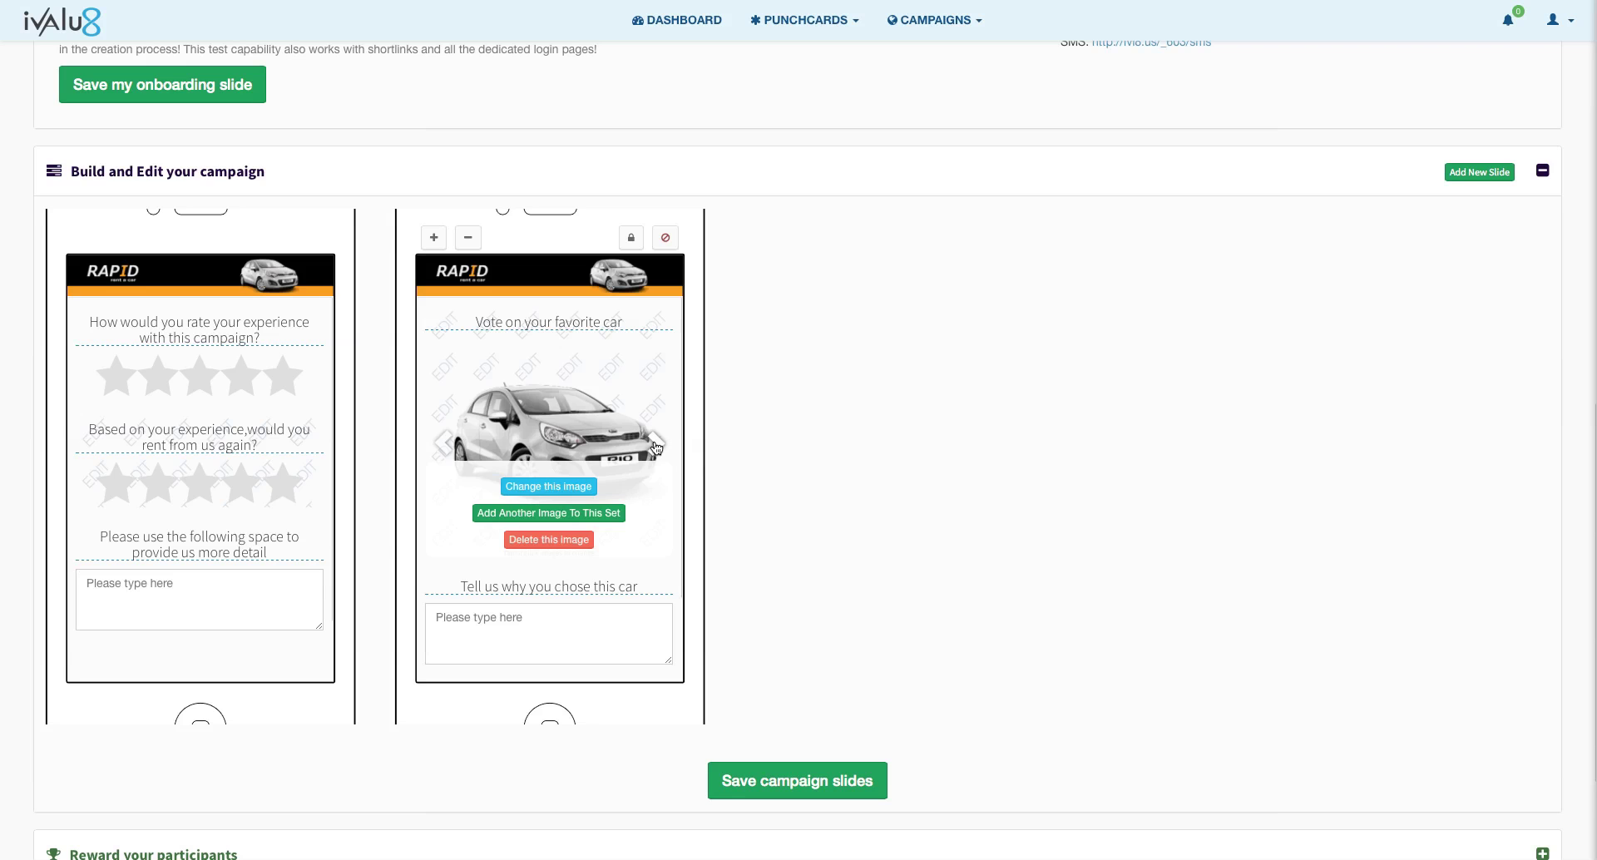
pyautogui.click(656, 446)
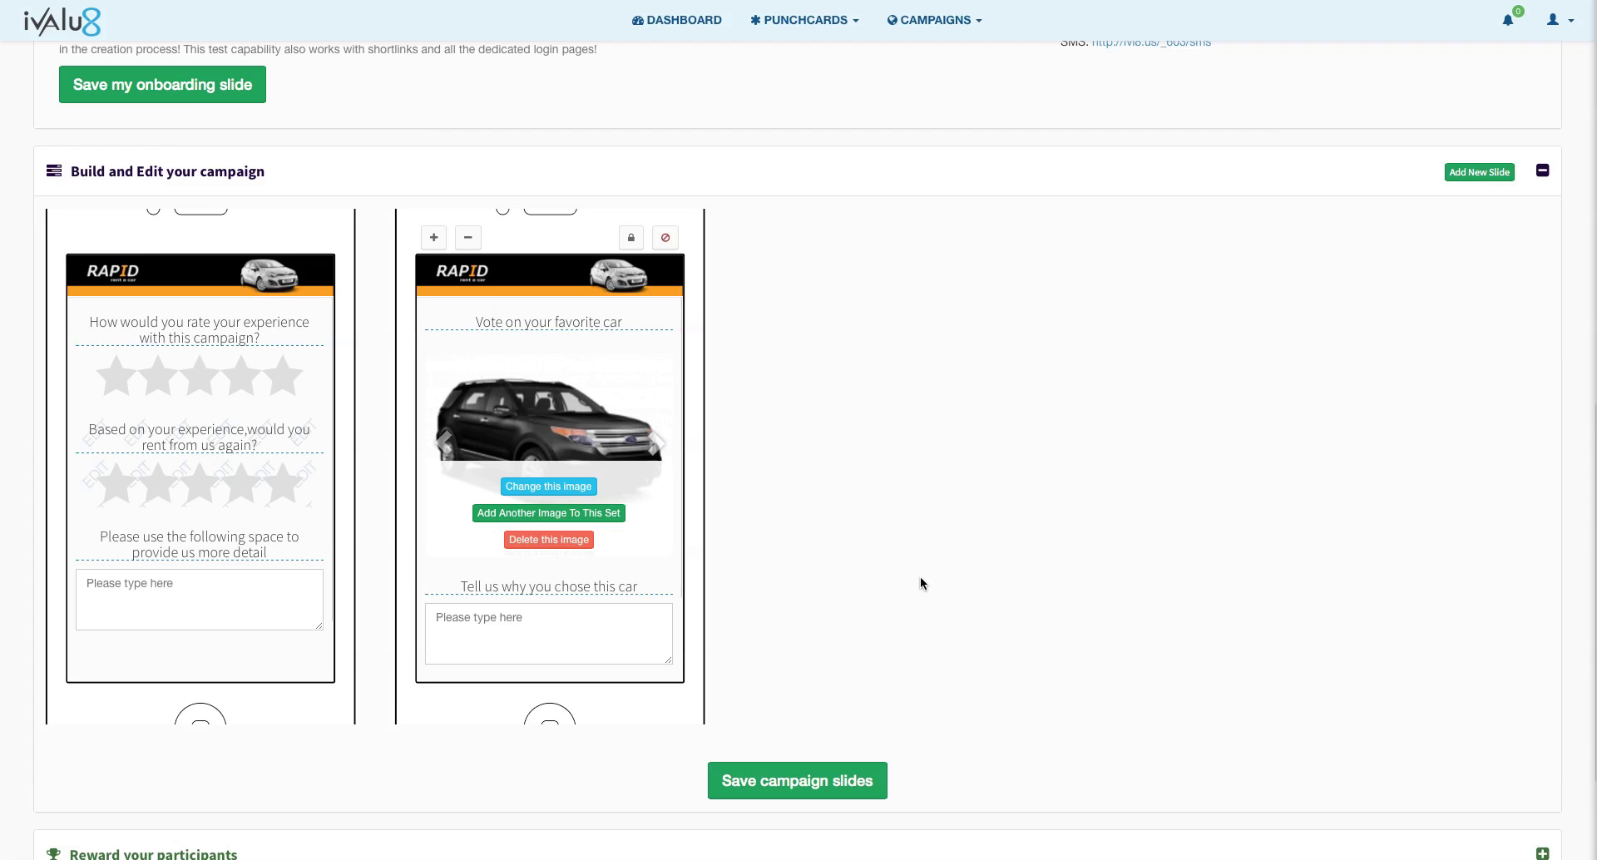
# Step: Save the campaign slides and dismiss the saved confirmation
pyautogui.scroll(-2, 920, 576)
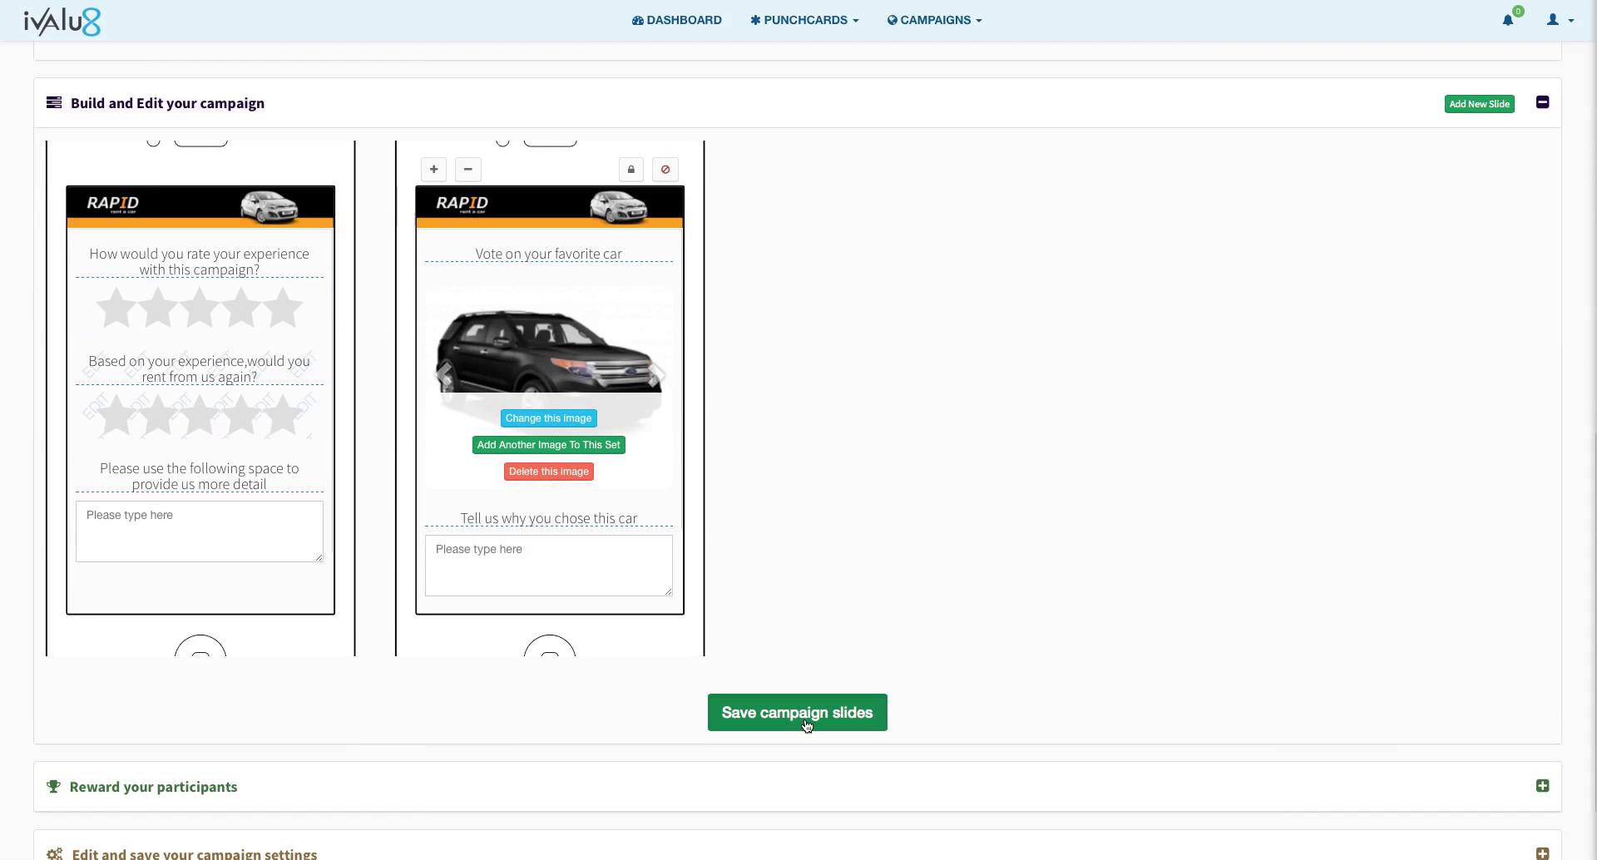
pyautogui.click(806, 725)
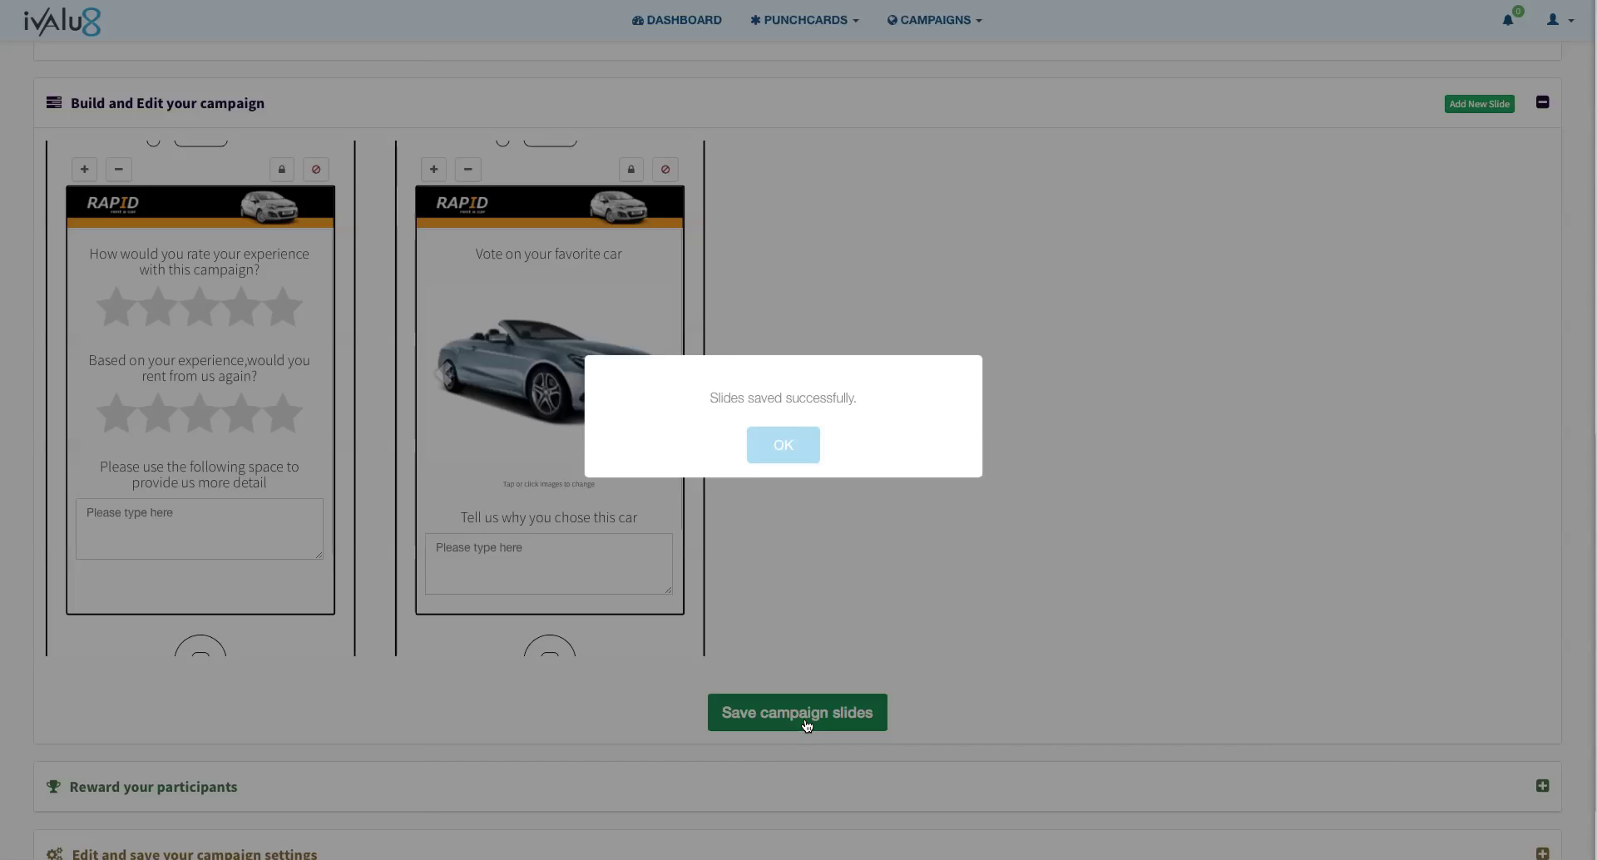
pyautogui.click(807, 447)
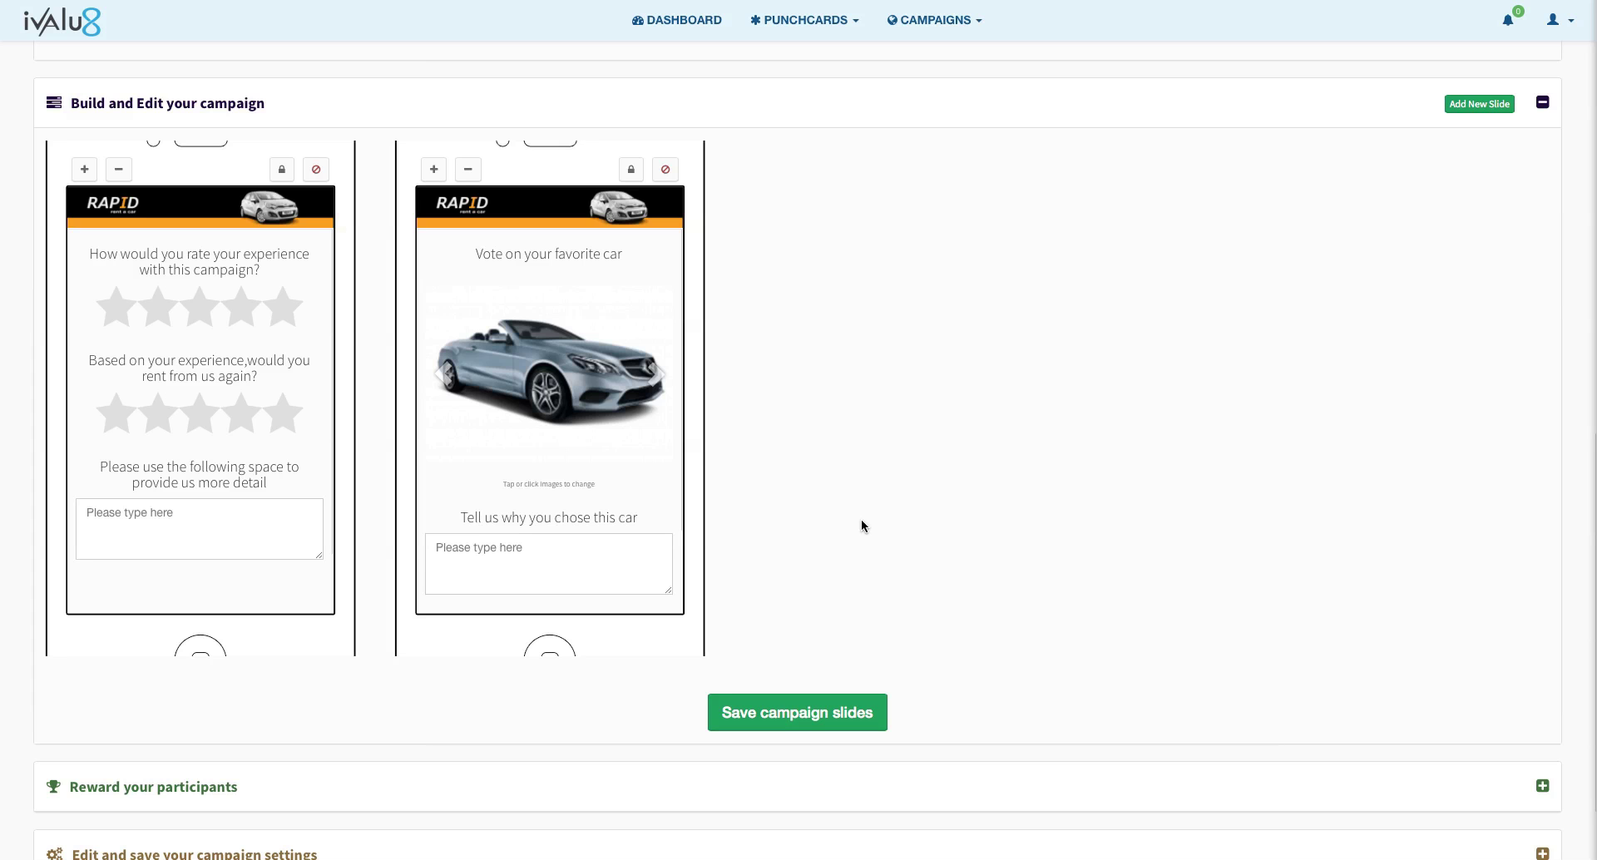
pyautogui.scroll(-3, 862, 520)
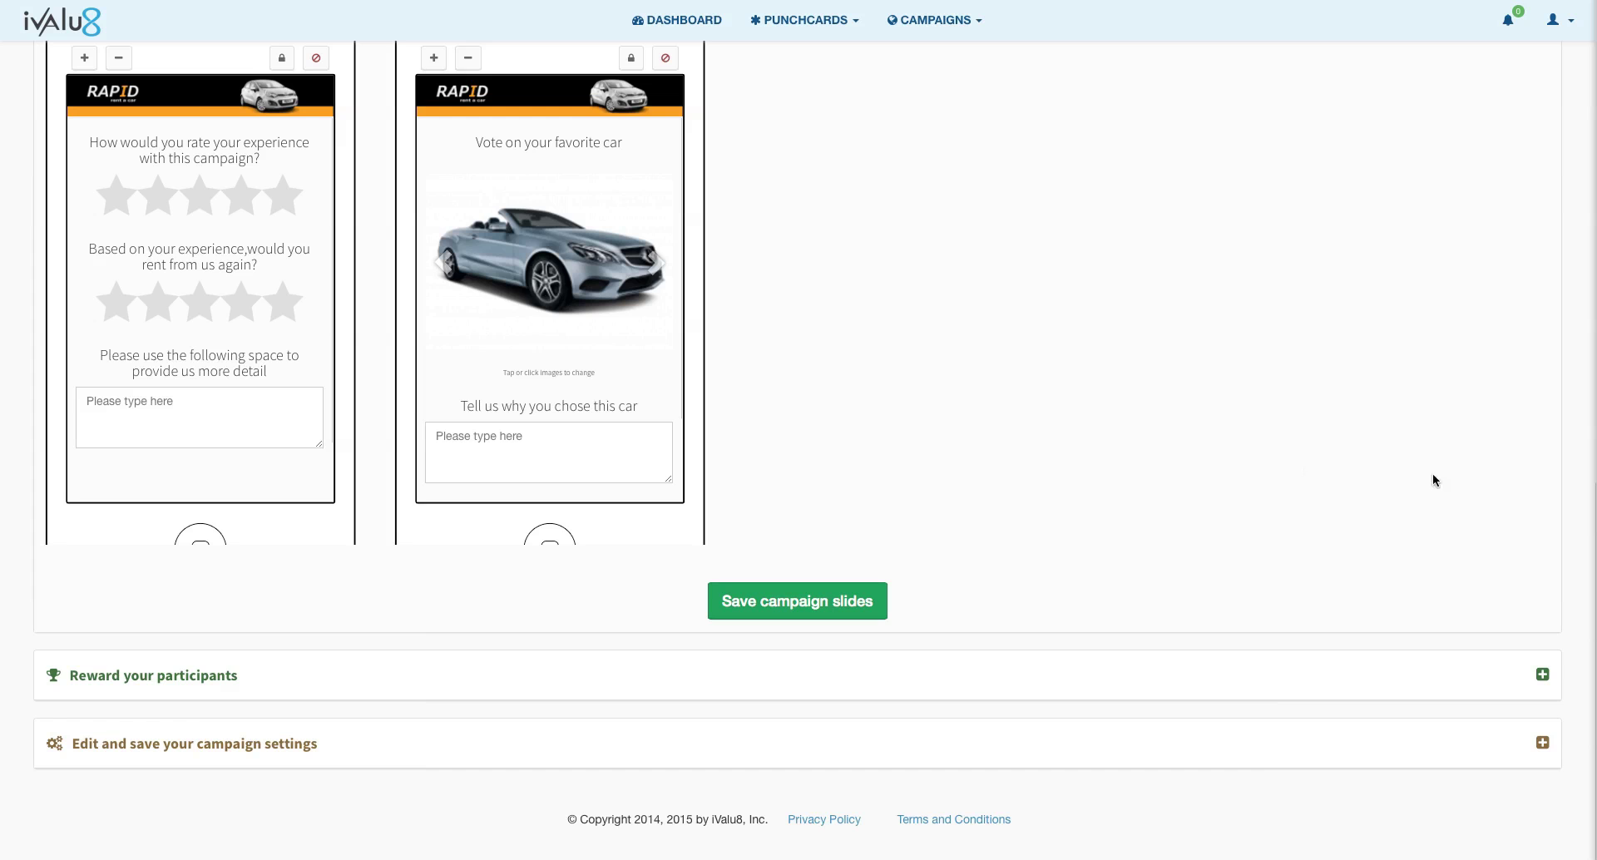
# Step: Set Rapid coupon.png as the participant reward image
pyautogui.click(1543, 675)
pyautogui.scroll(-5, 1281, 529)
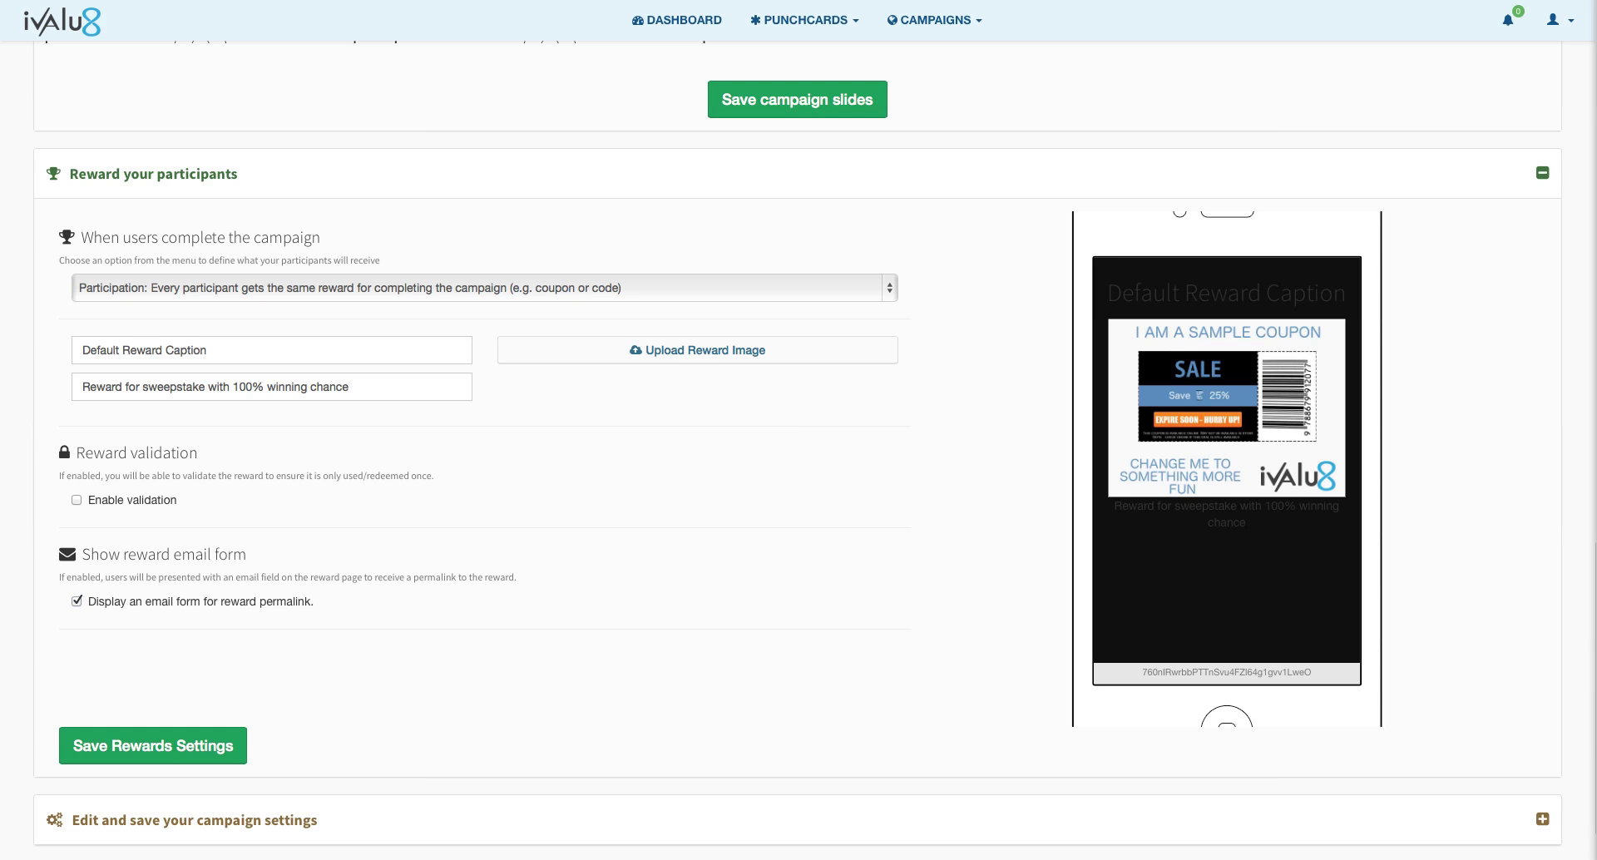
pyautogui.click(709, 361)
pyautogui.click(709, 361)
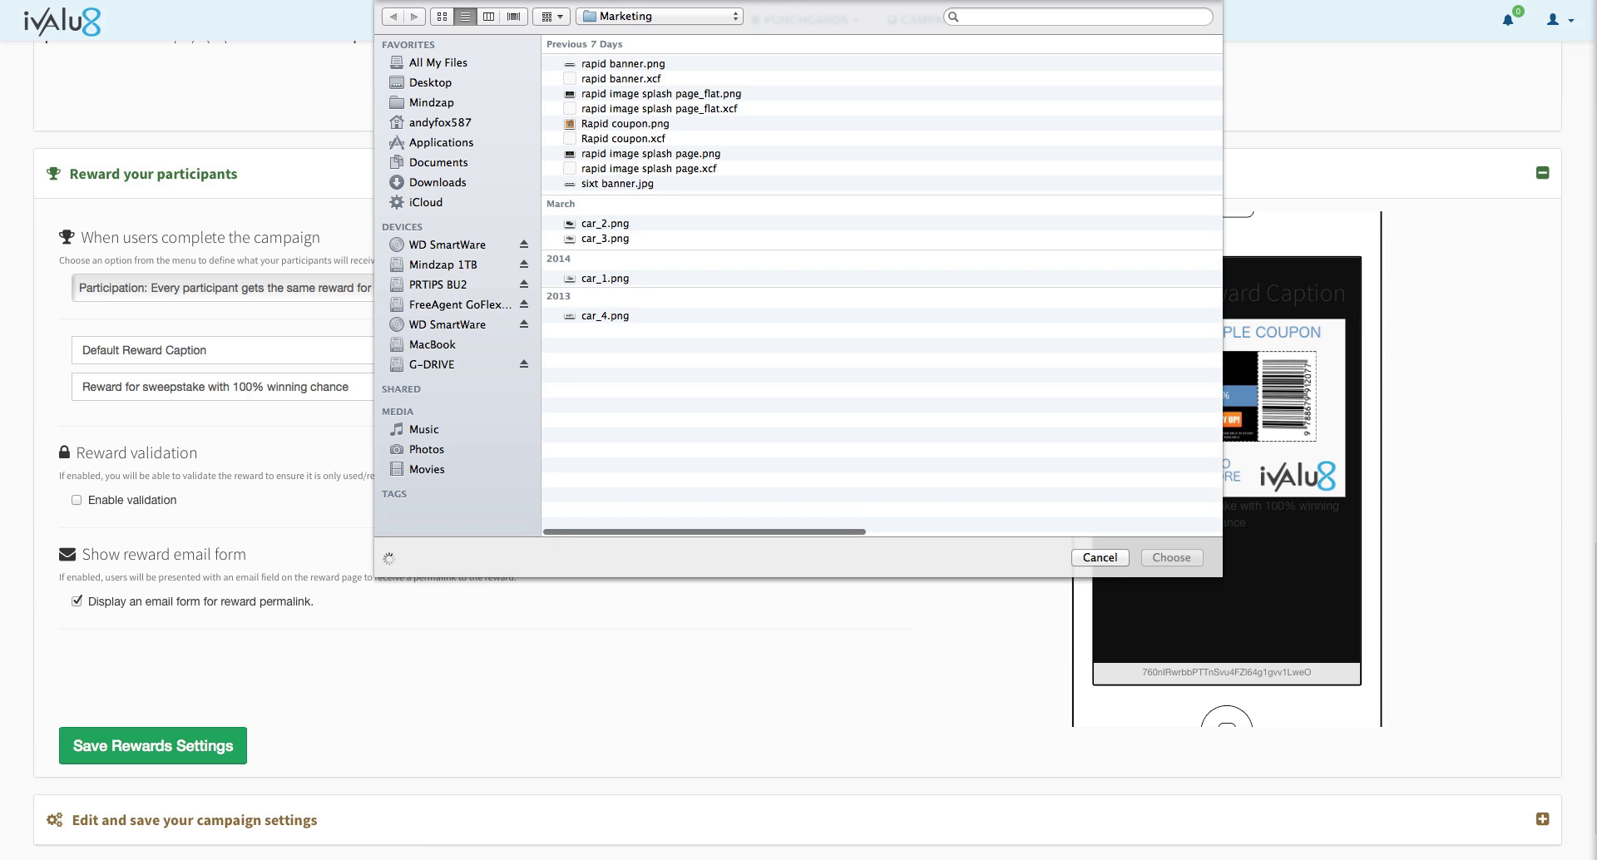
pyautogui.doubleClick(608, 125)
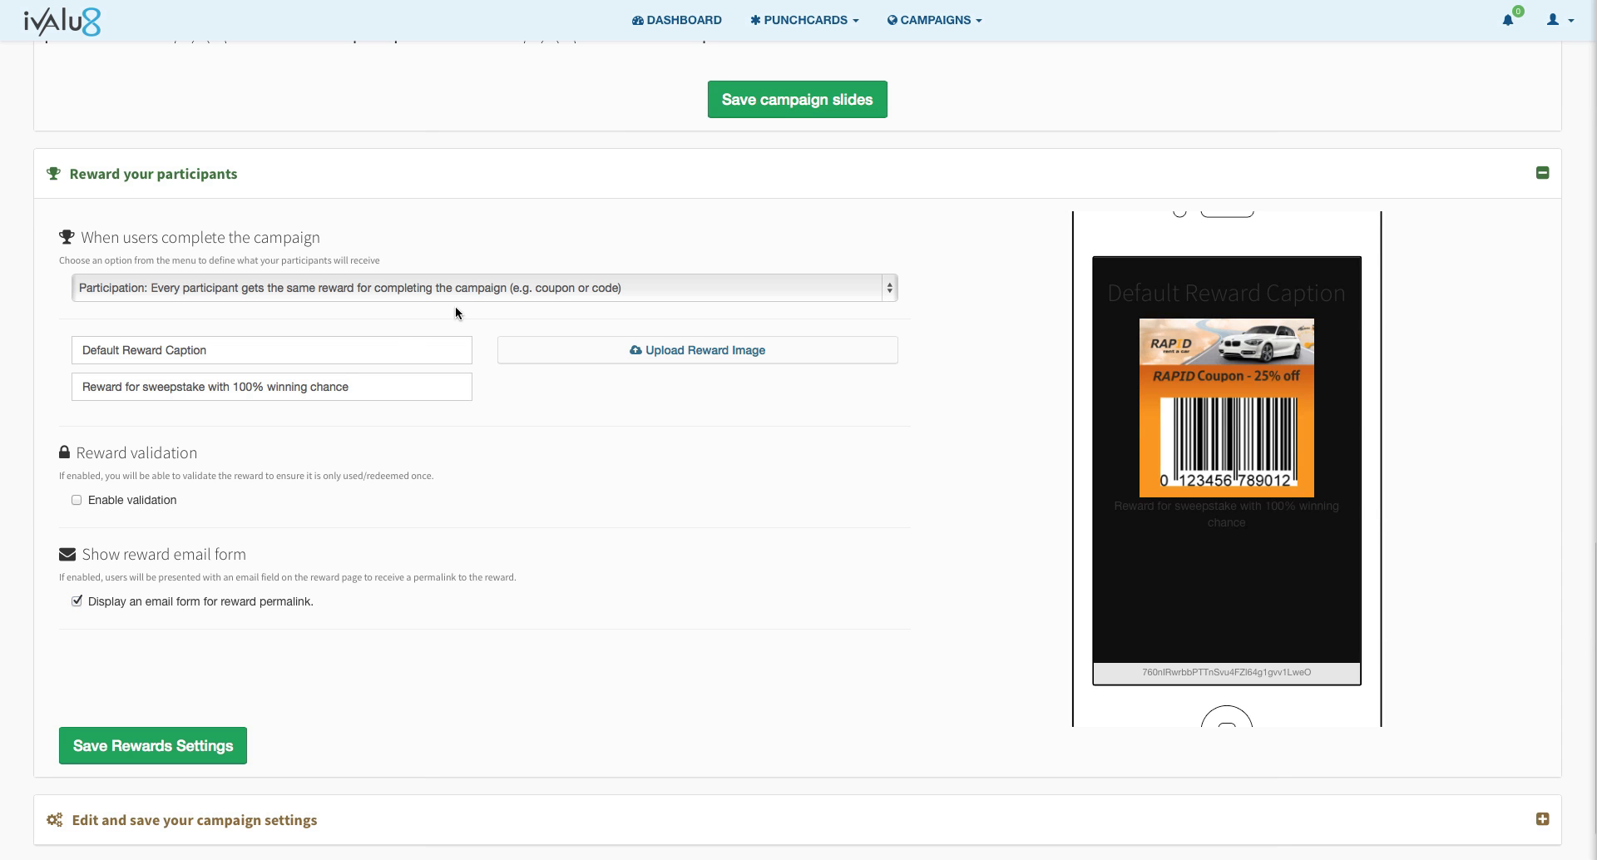
# Step: Change the reward caption to 'Thank you for your participation' and the message to 'Please enter your email address below to save'
pyautogui.click(207, 357)
pyautogui.moveTo(214, 356); pyautogui.dragTo(60, 340)
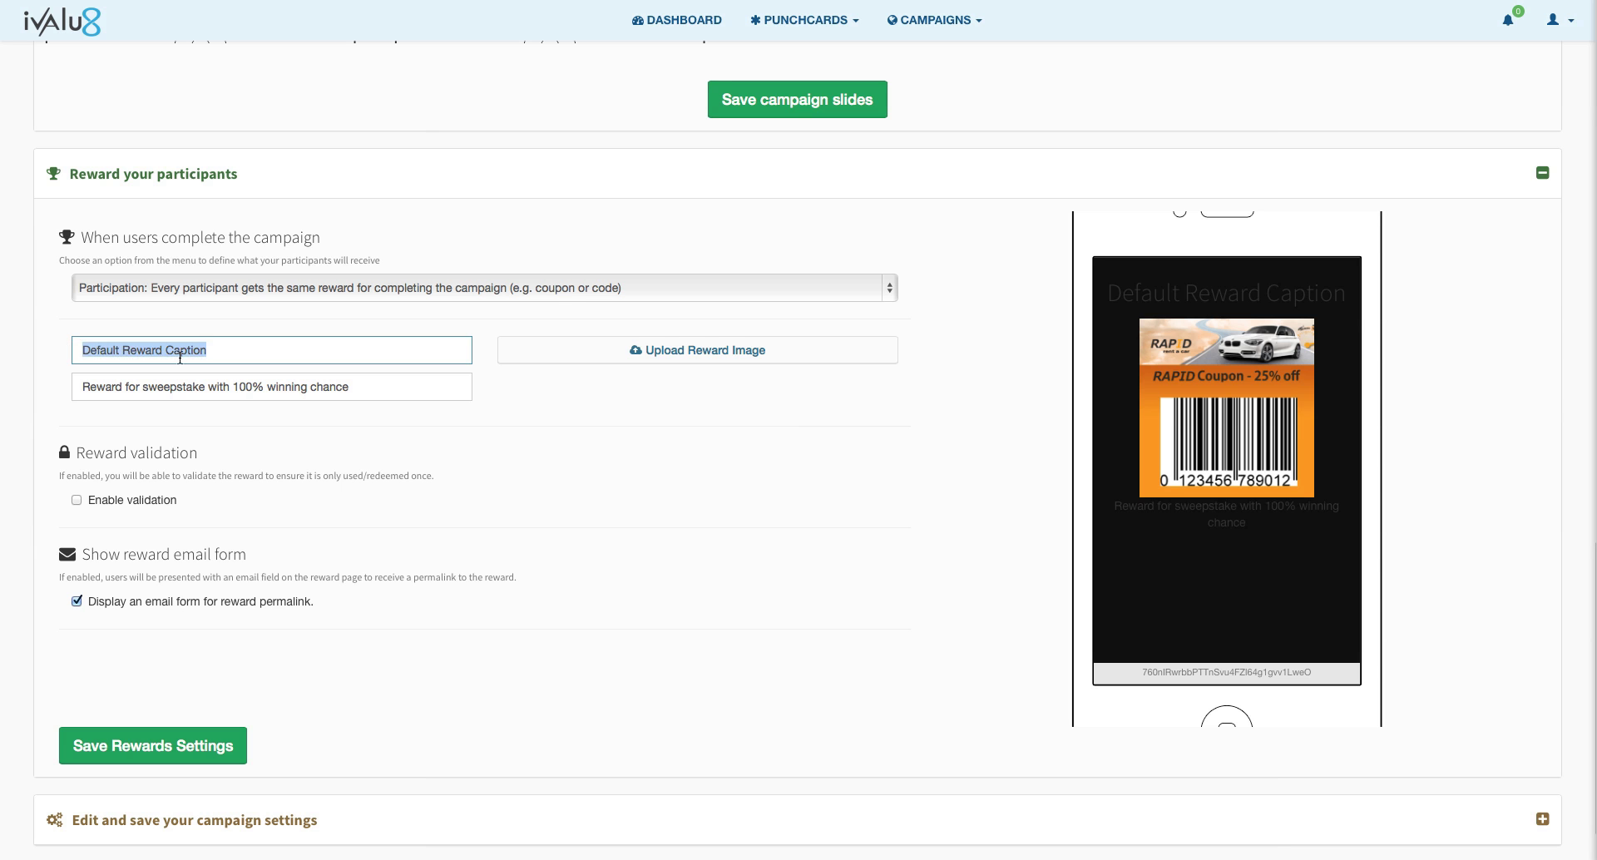
pyautogui.write('Thank you for you')
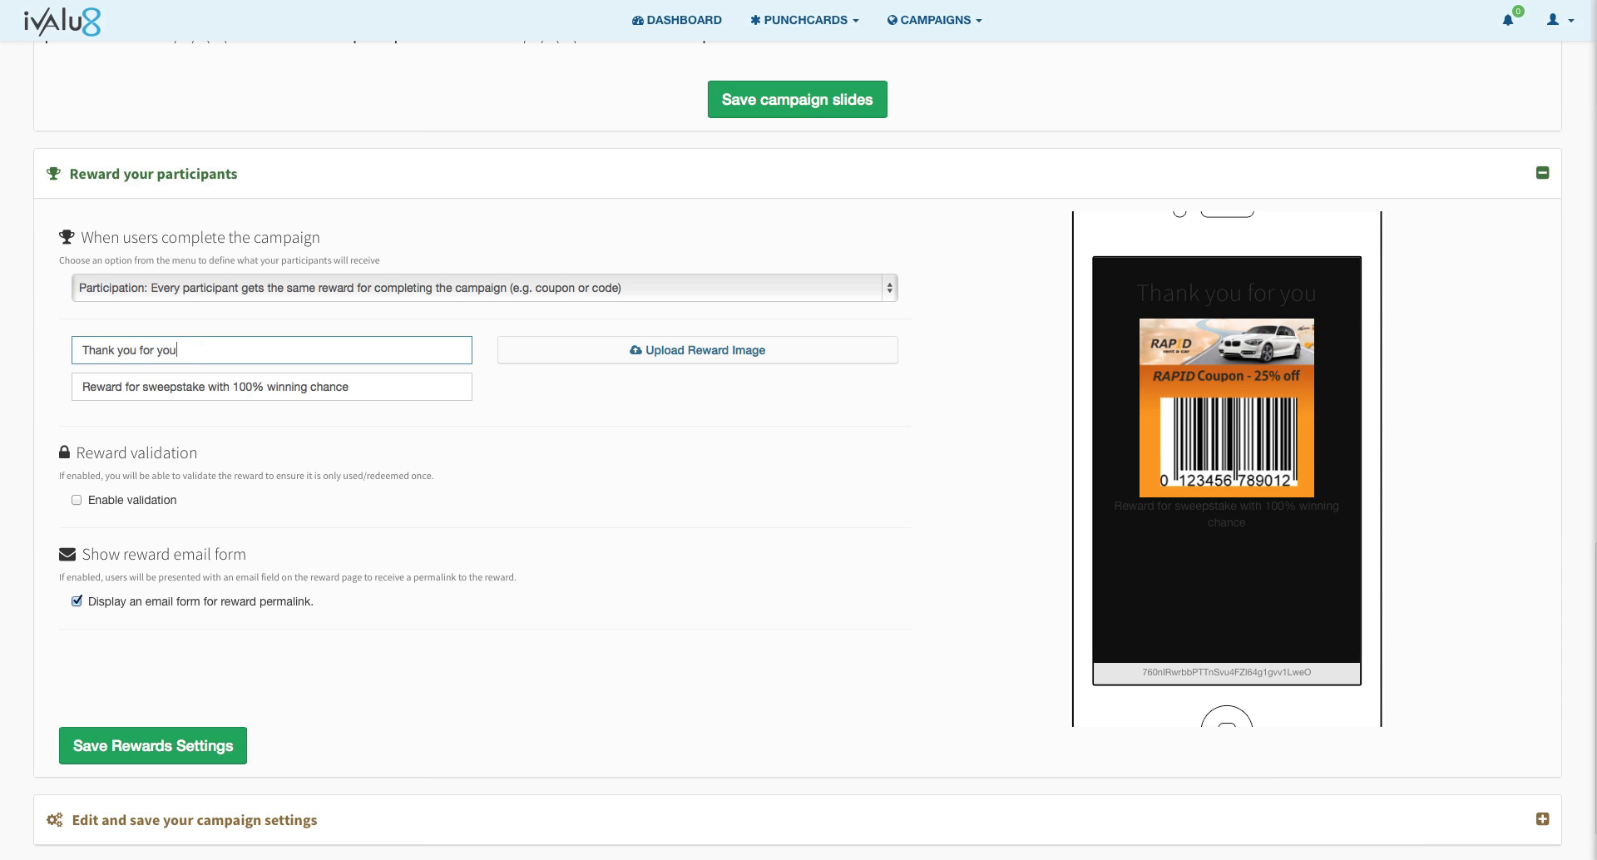
pyautogui.write('r participation')
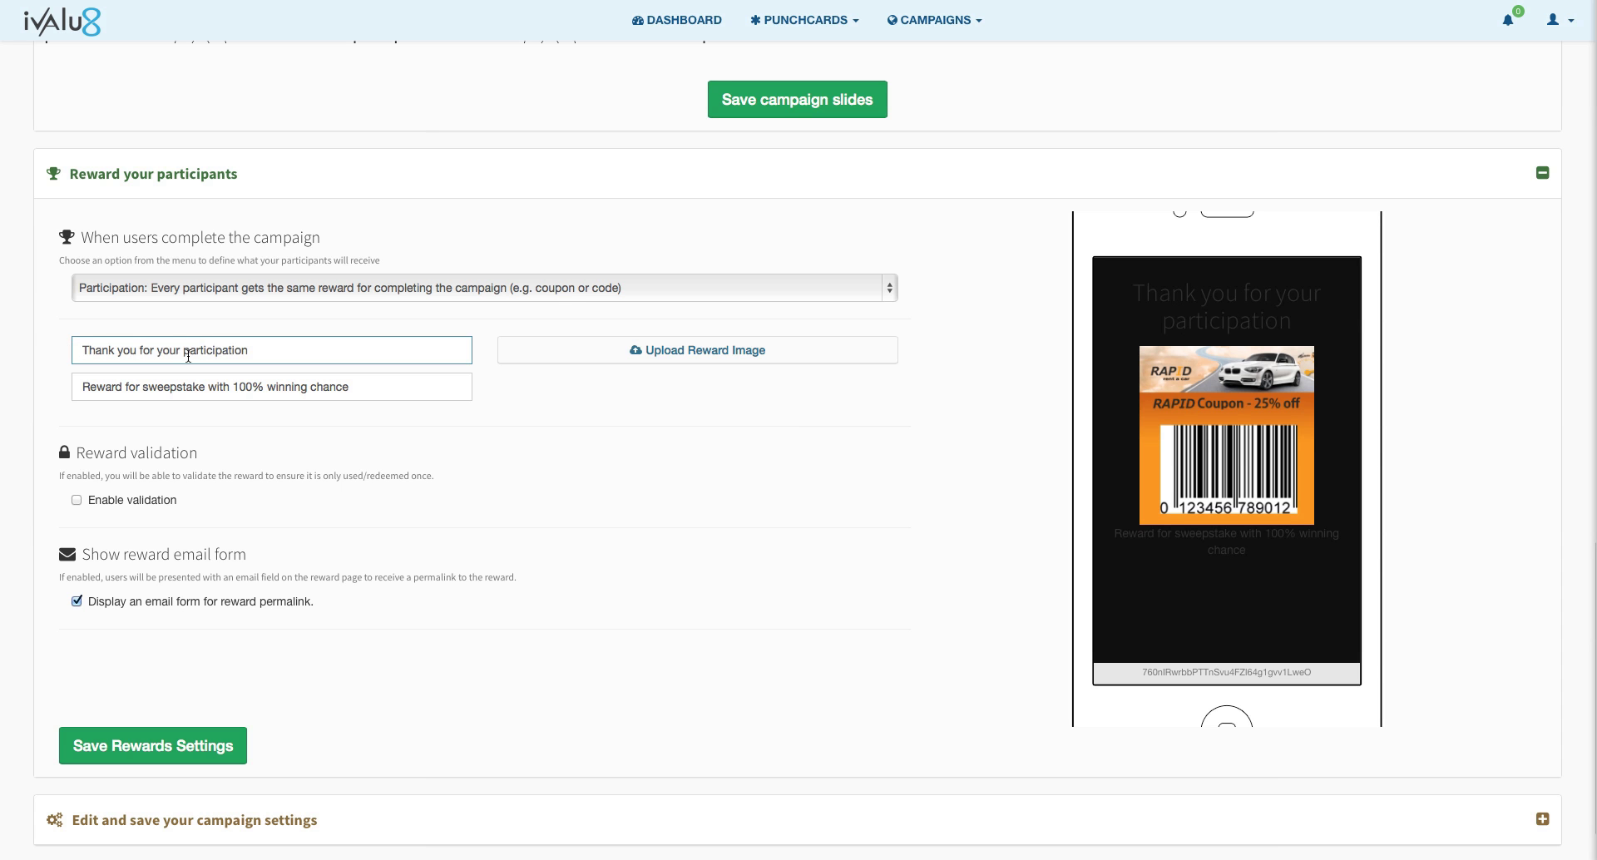
pyautogui.moveTo(367, 379); pyautogui.dragTo(75, 382)
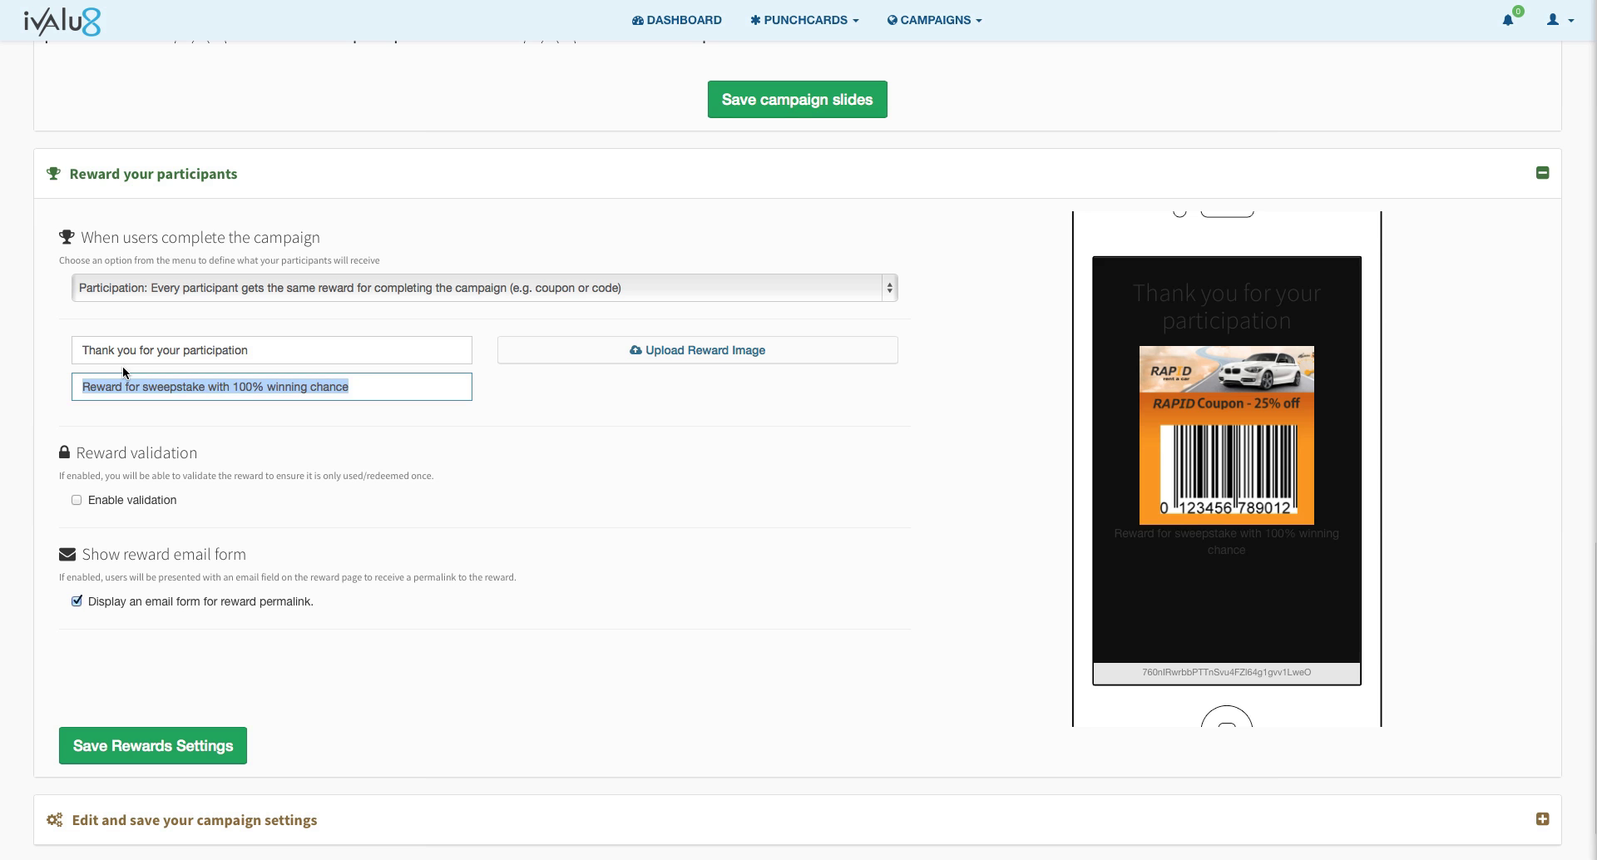
pyautogui.write('Please enter you r')
pyautogui.press('BackSpace')
pyautogui.write('email address below to save')
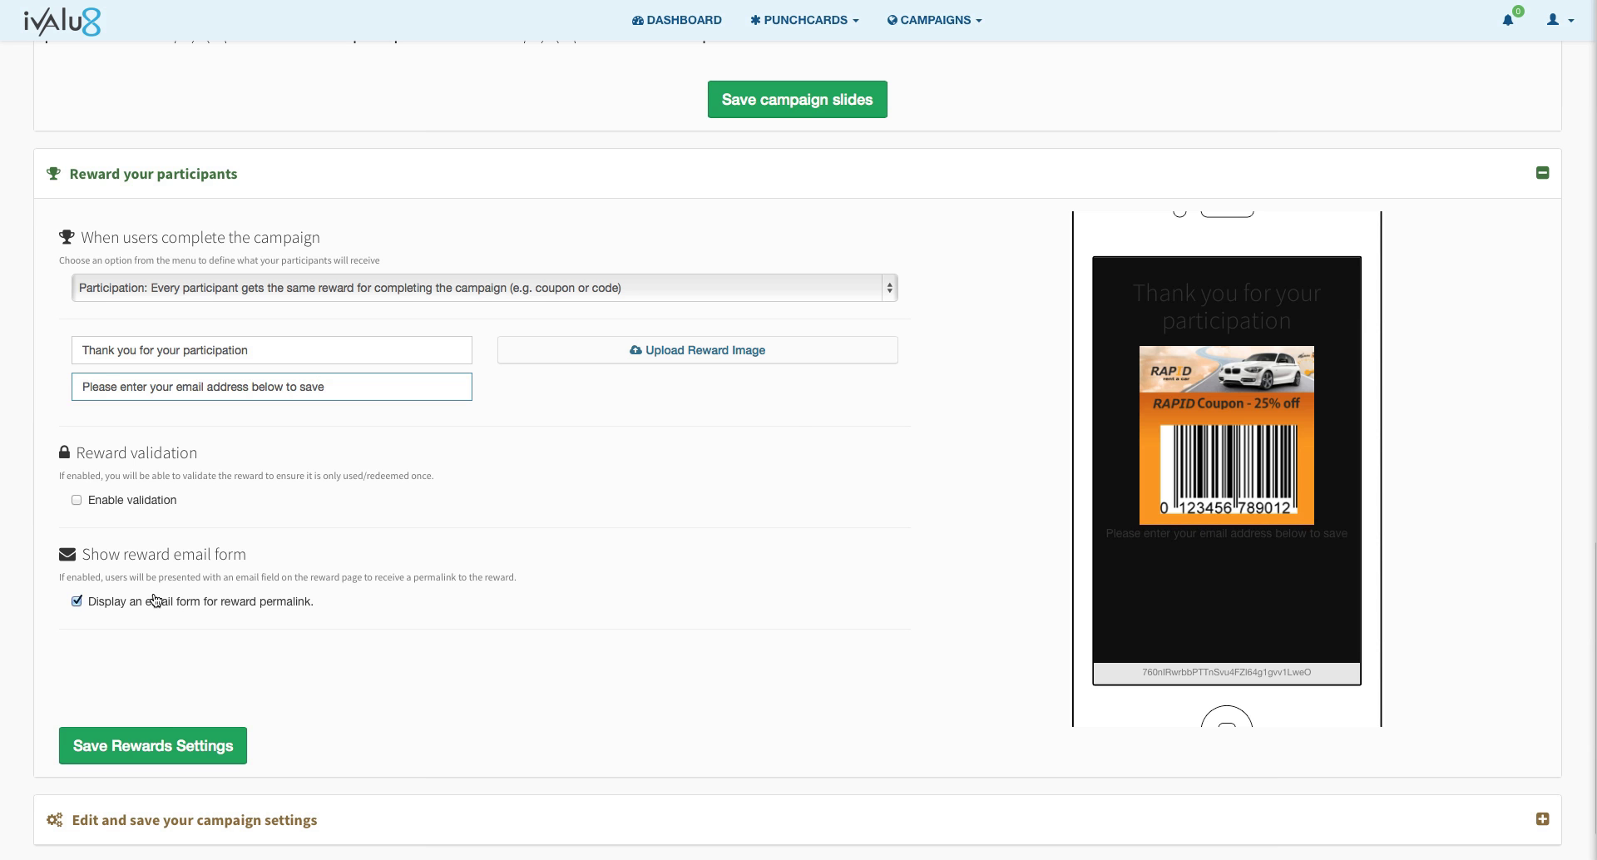
# Step: Save the reward settings and dismiss the confirmation
pyautogui.click(158, 748)
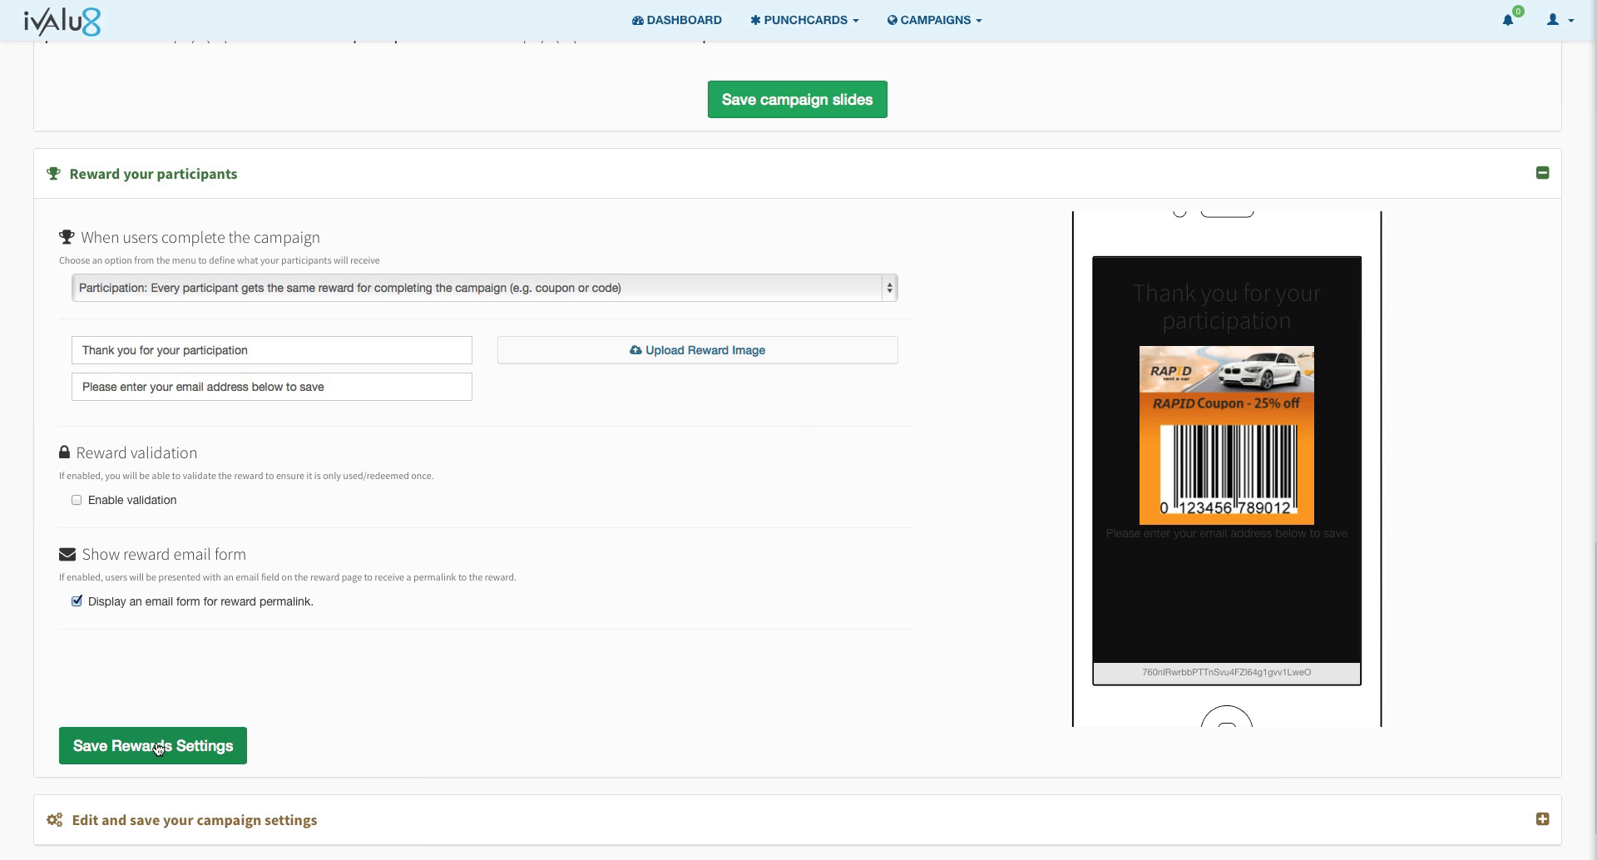
pyautogui.click(797, 453)
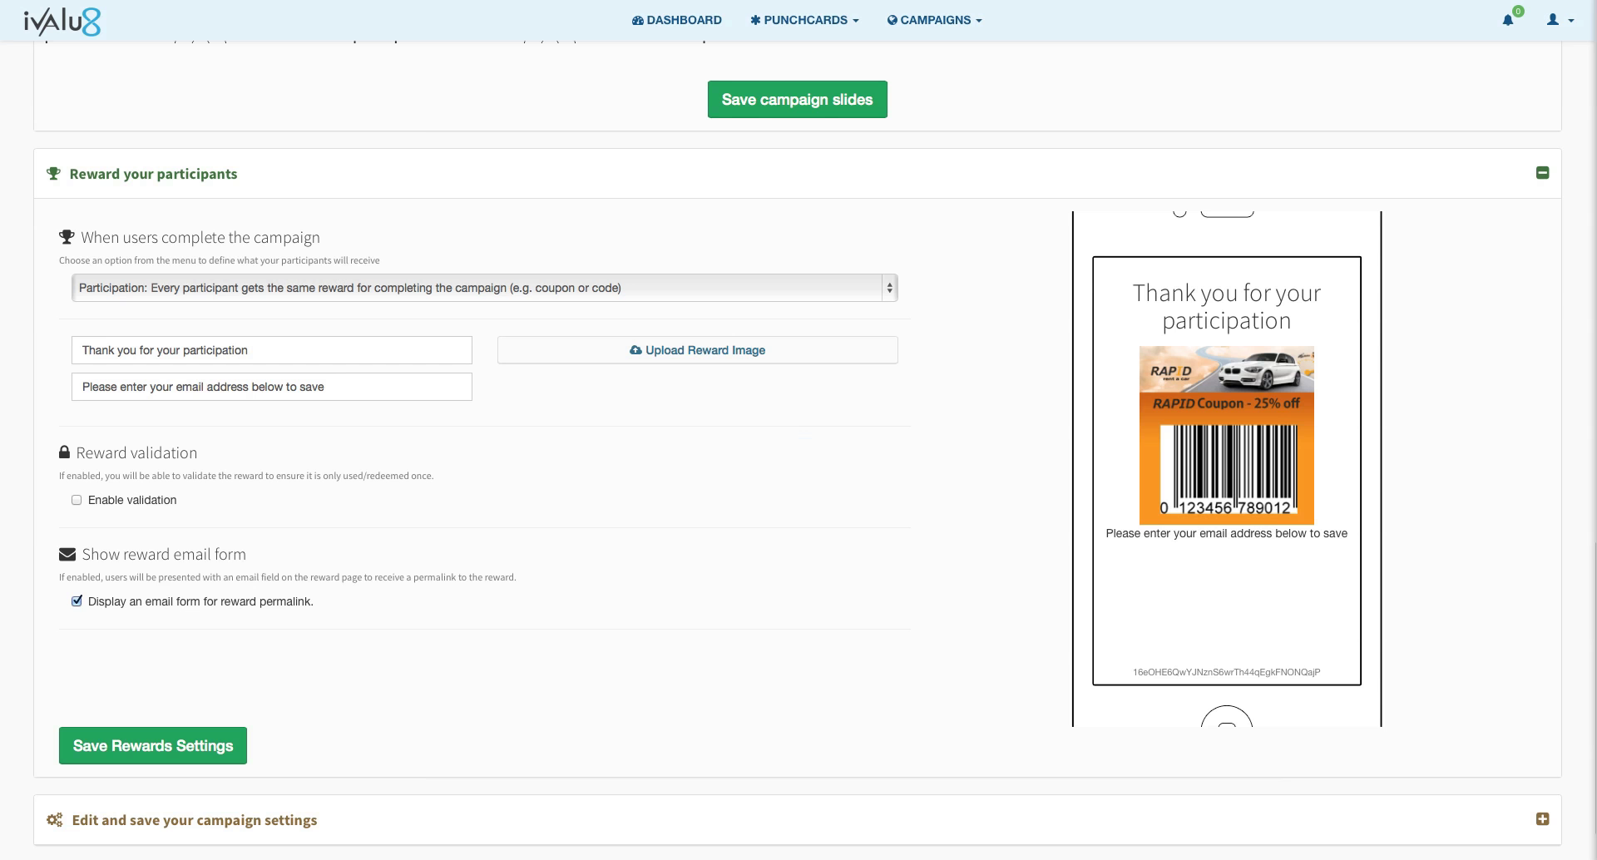
pyautogui.scroll(-2, 1354, 841)
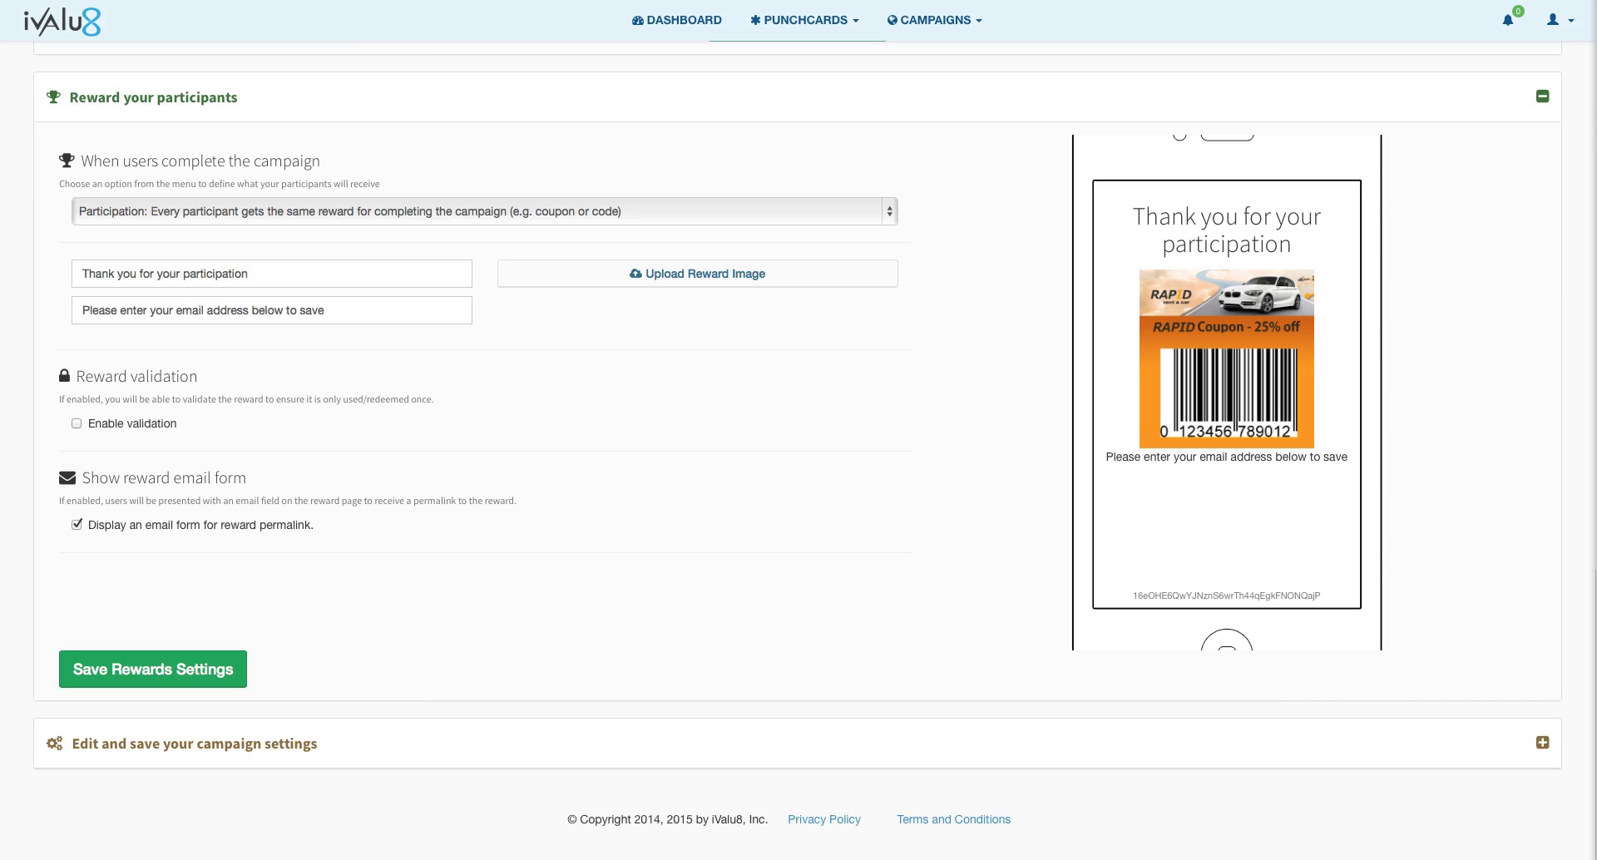
# Step: Retitle the campaign 'Rapid Car Rental Rate And Reward'
pyautogui.click(1542, 743)
pyautogui.click(1542, 744)
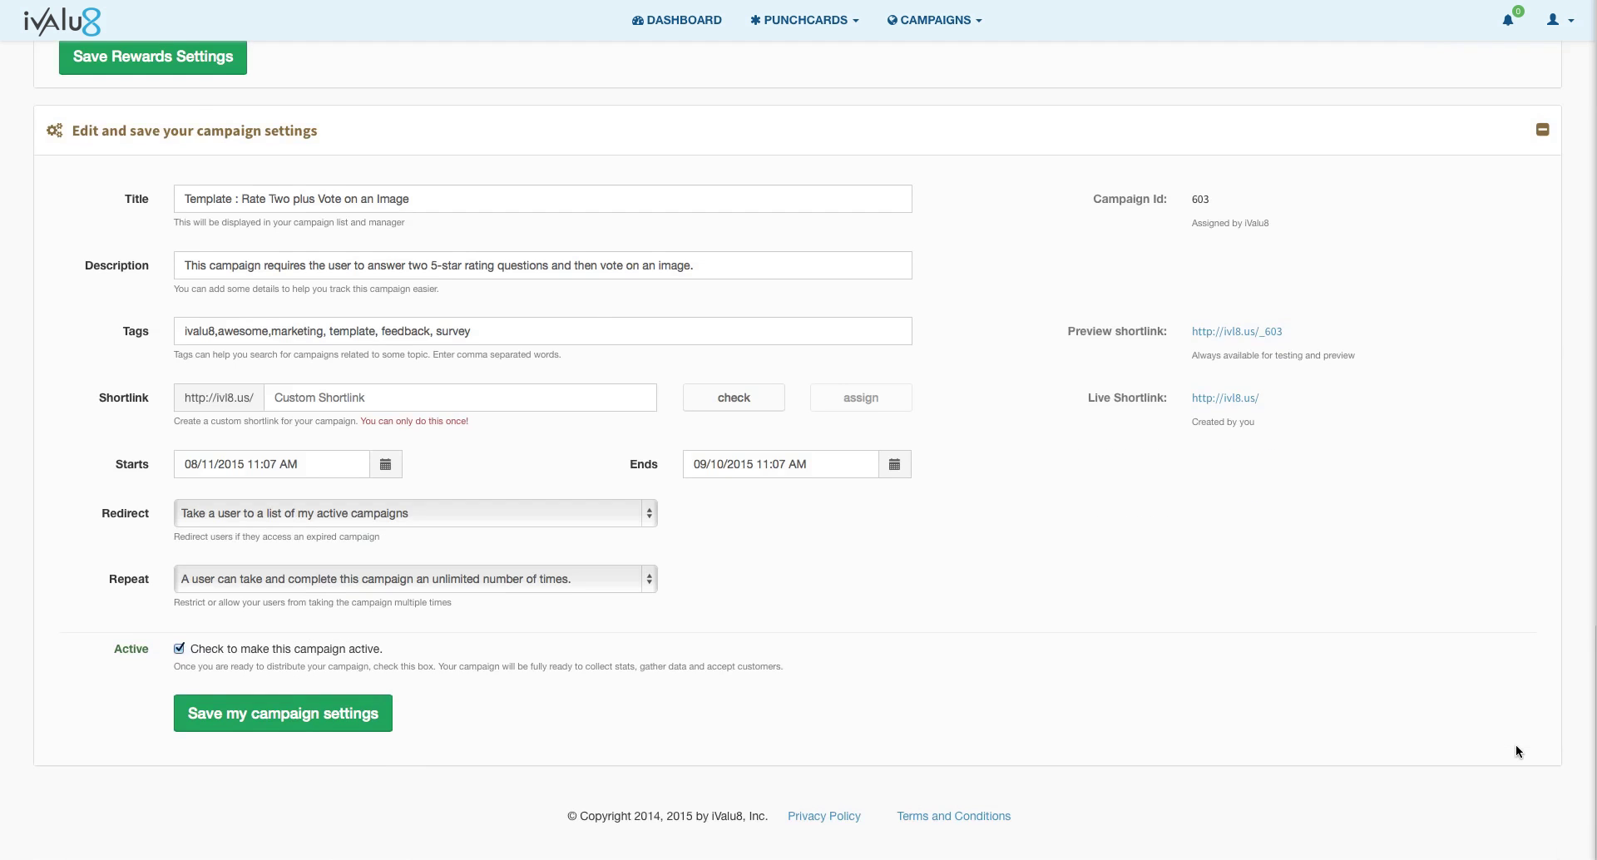
pyautogui.click(574, 1)
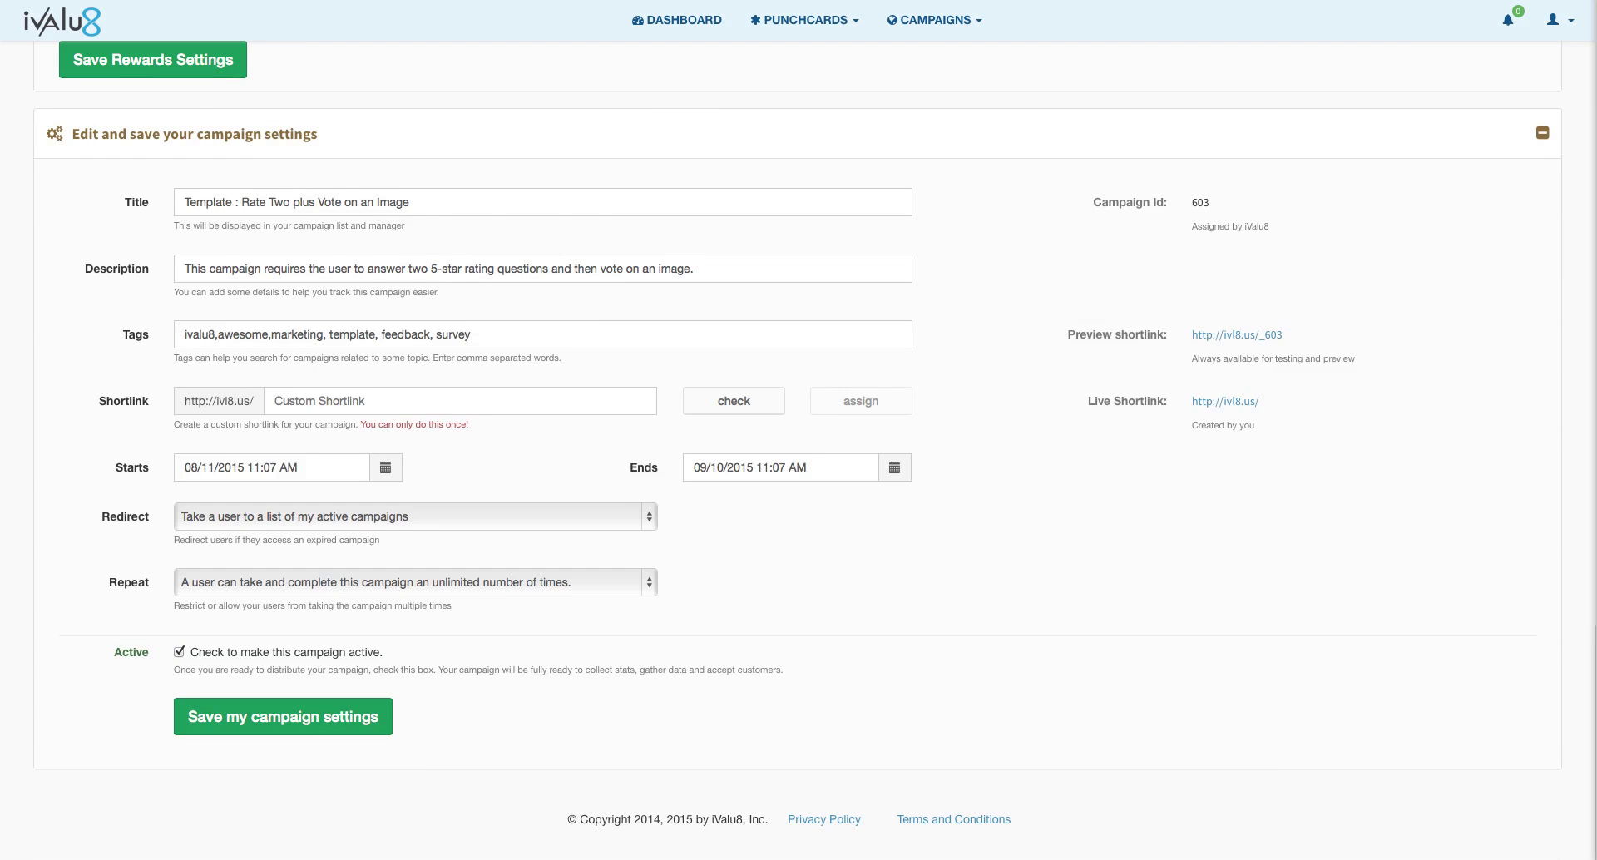
pyautogui.click(424, 203)
pyautogui.moveTo(424, 203); pyautogui.dragTo(151, 199)
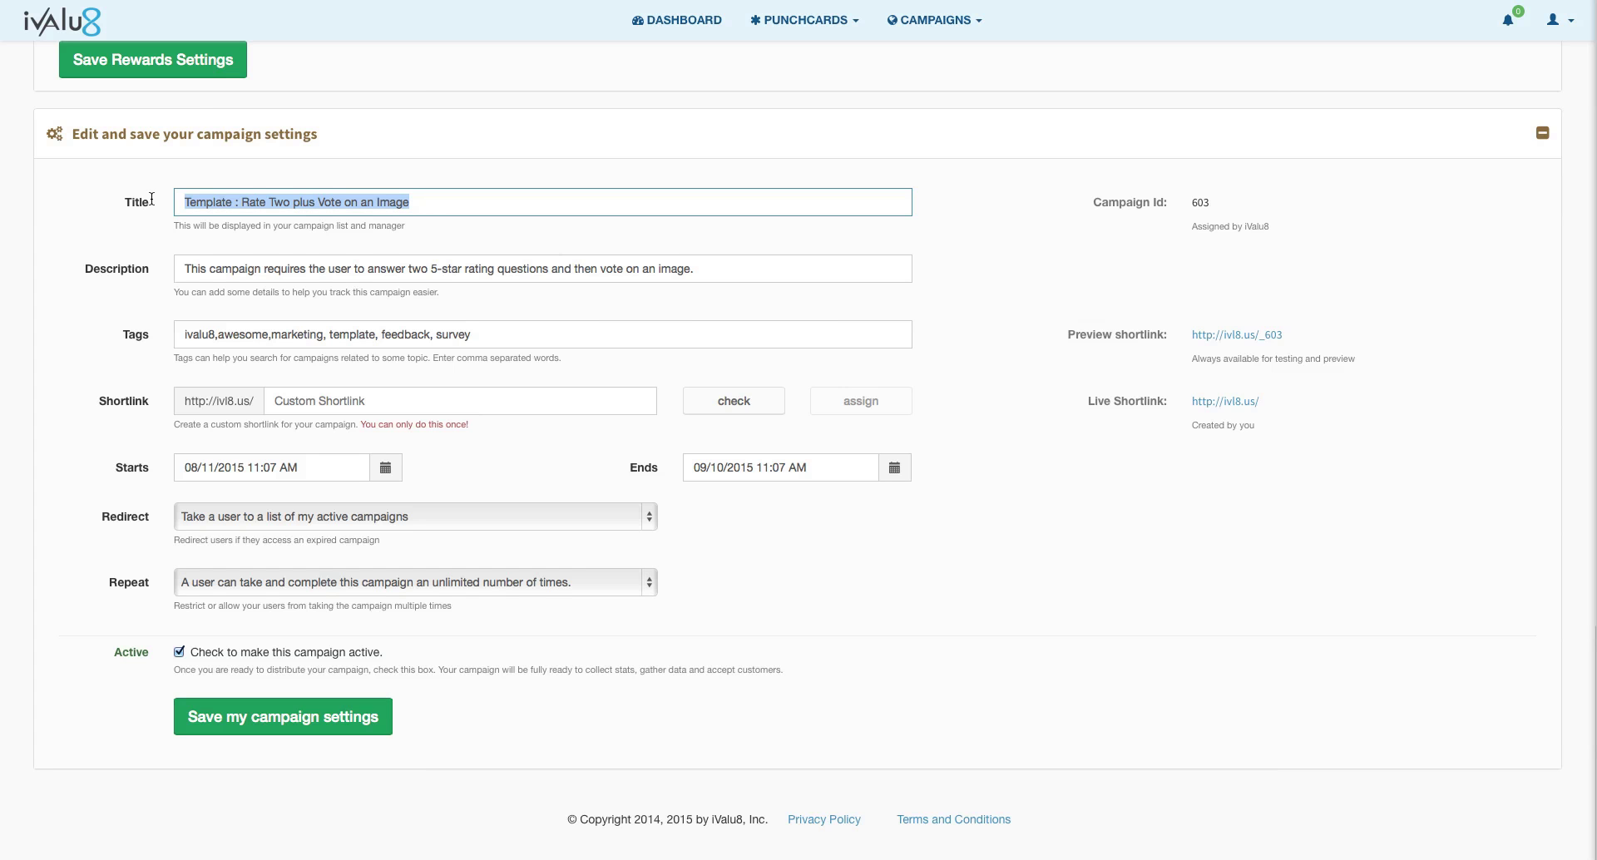
pyautogui.write('Rapid C')
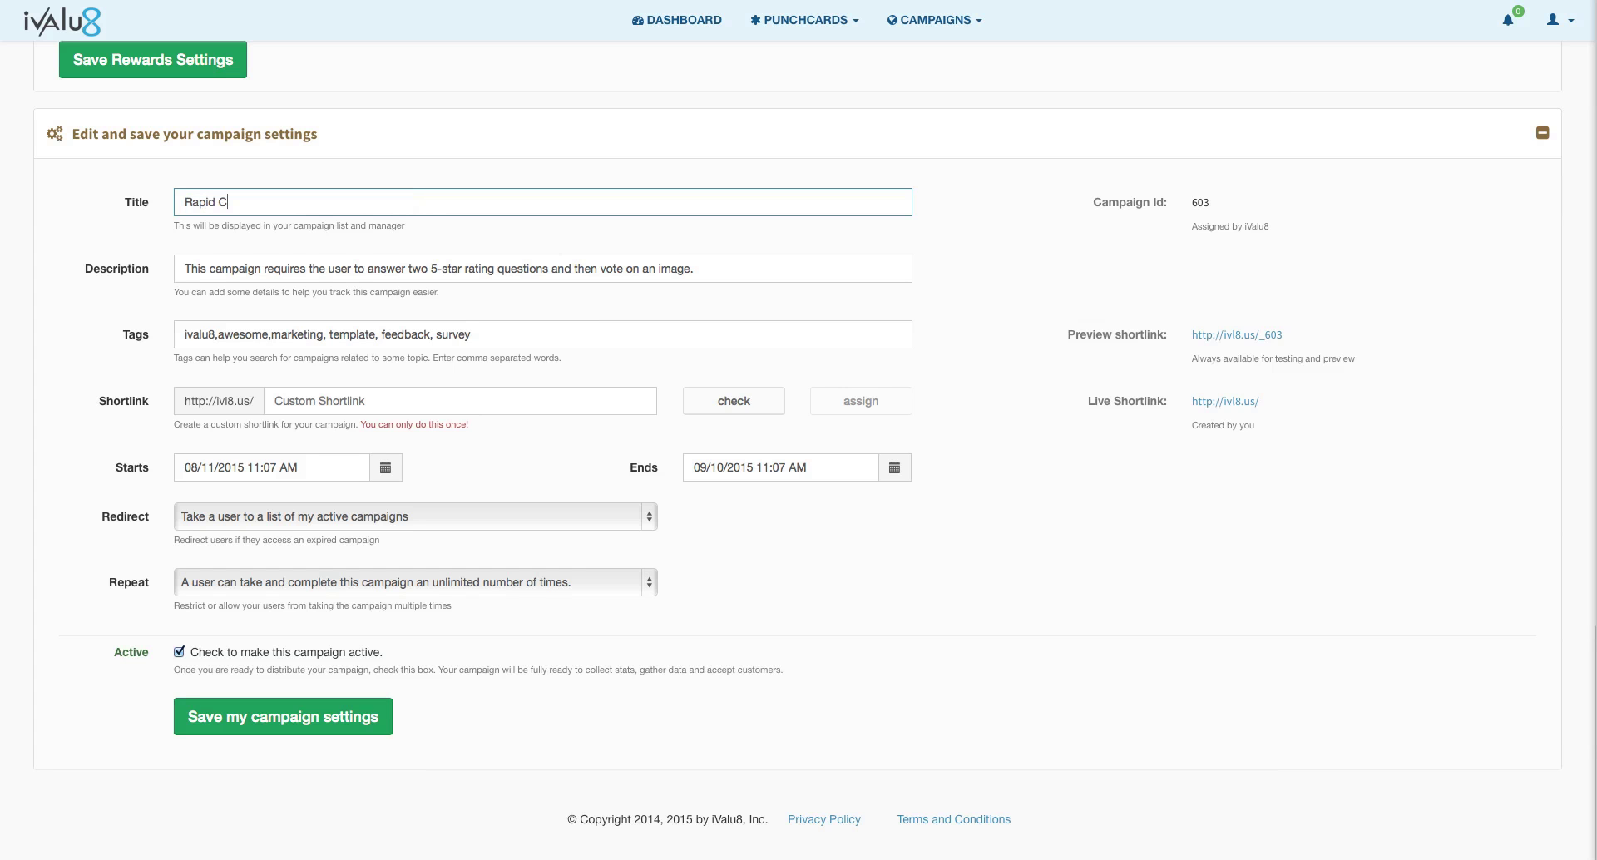
pyautogui.write('ar Rental Rate And Reward')
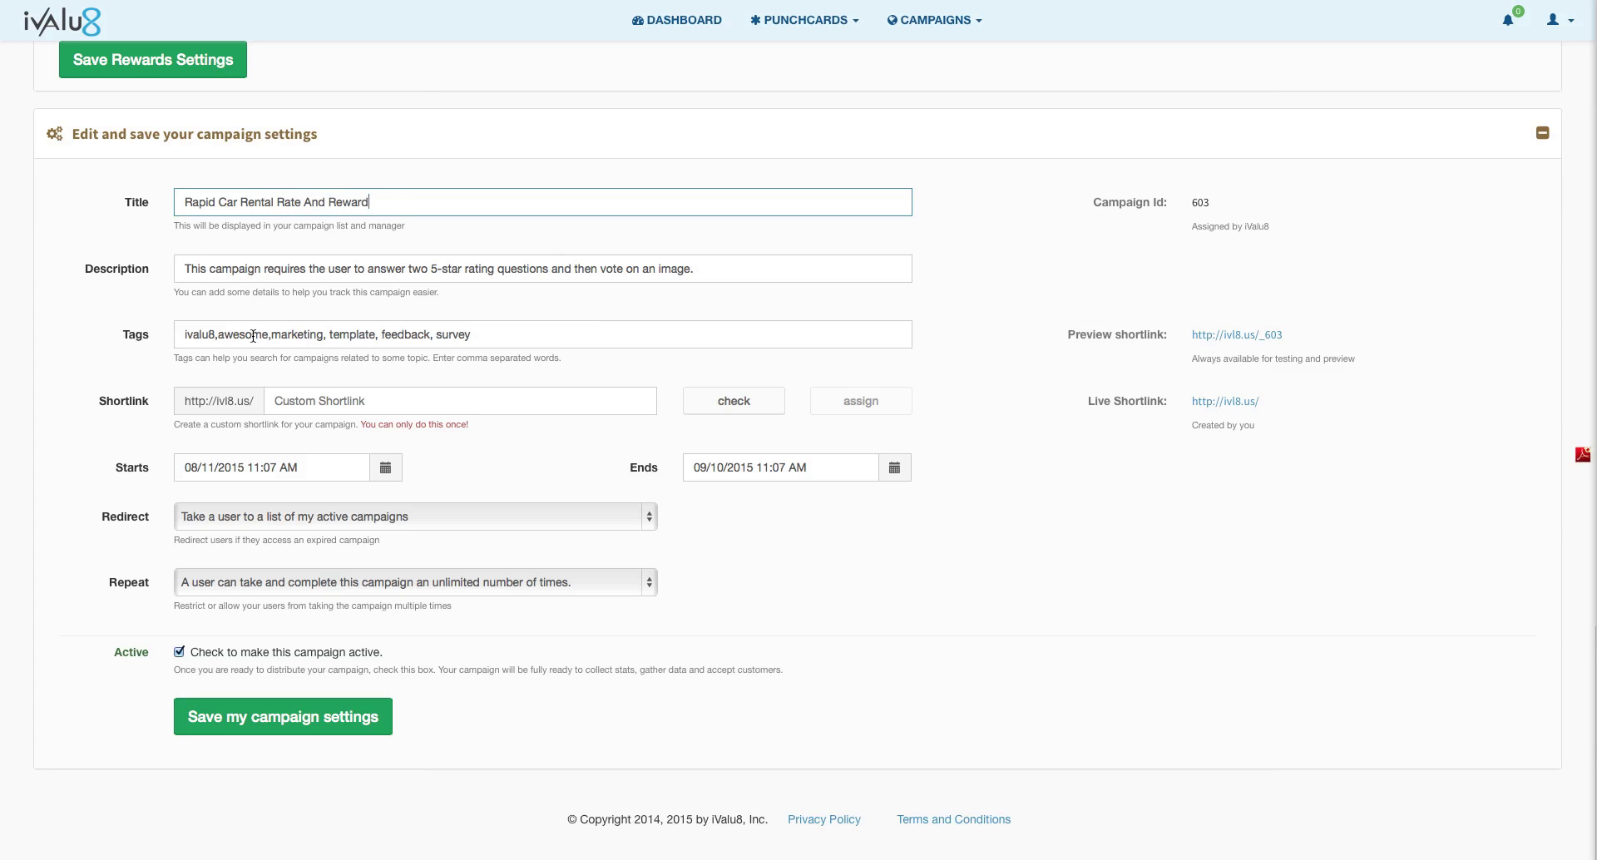
# Step: Check availability of the rapid459 shortlink and assign it to the campaign
pyautogui.click(301, 403)
pyautogui.write('rapid459')
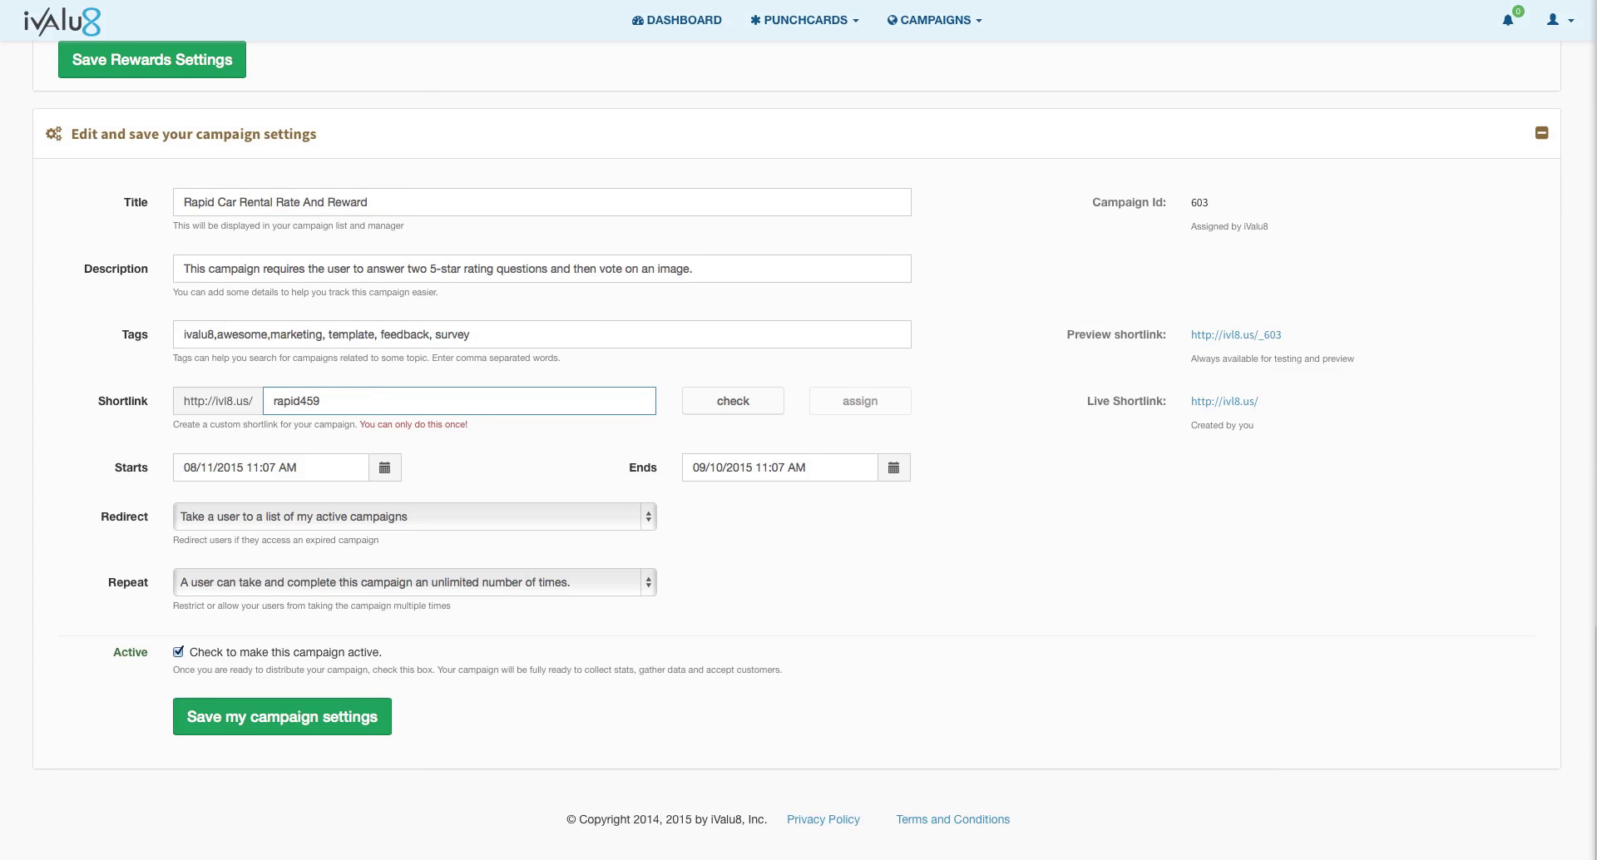
pyautogui.click(751, 403)
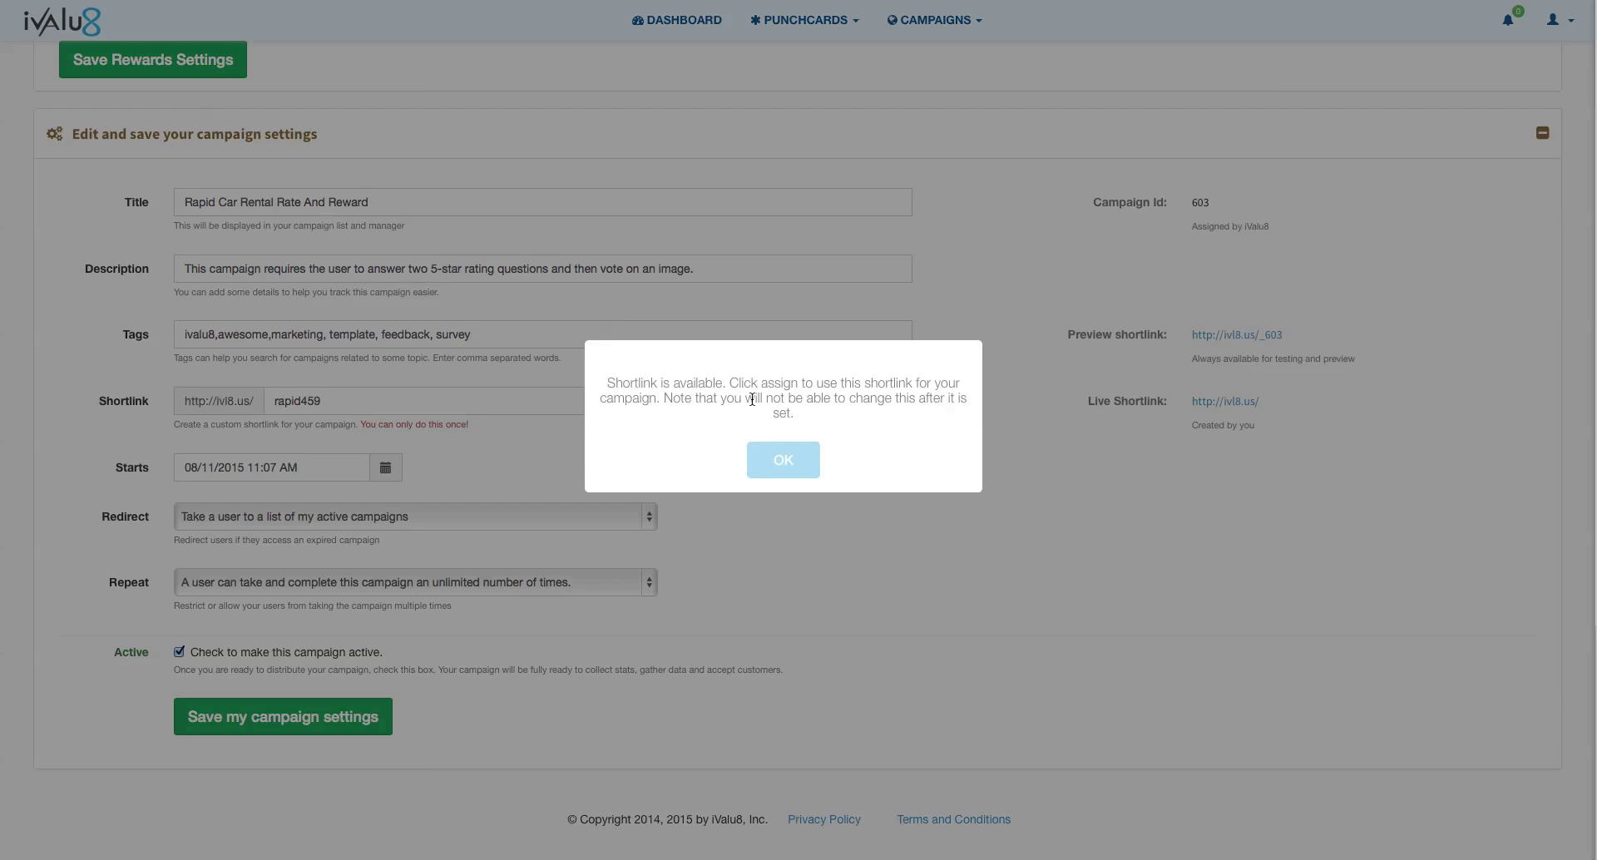
pyautogui.click(773, 474)
pyautogui.click(842, 405)
pyautogui.click(812, 447)
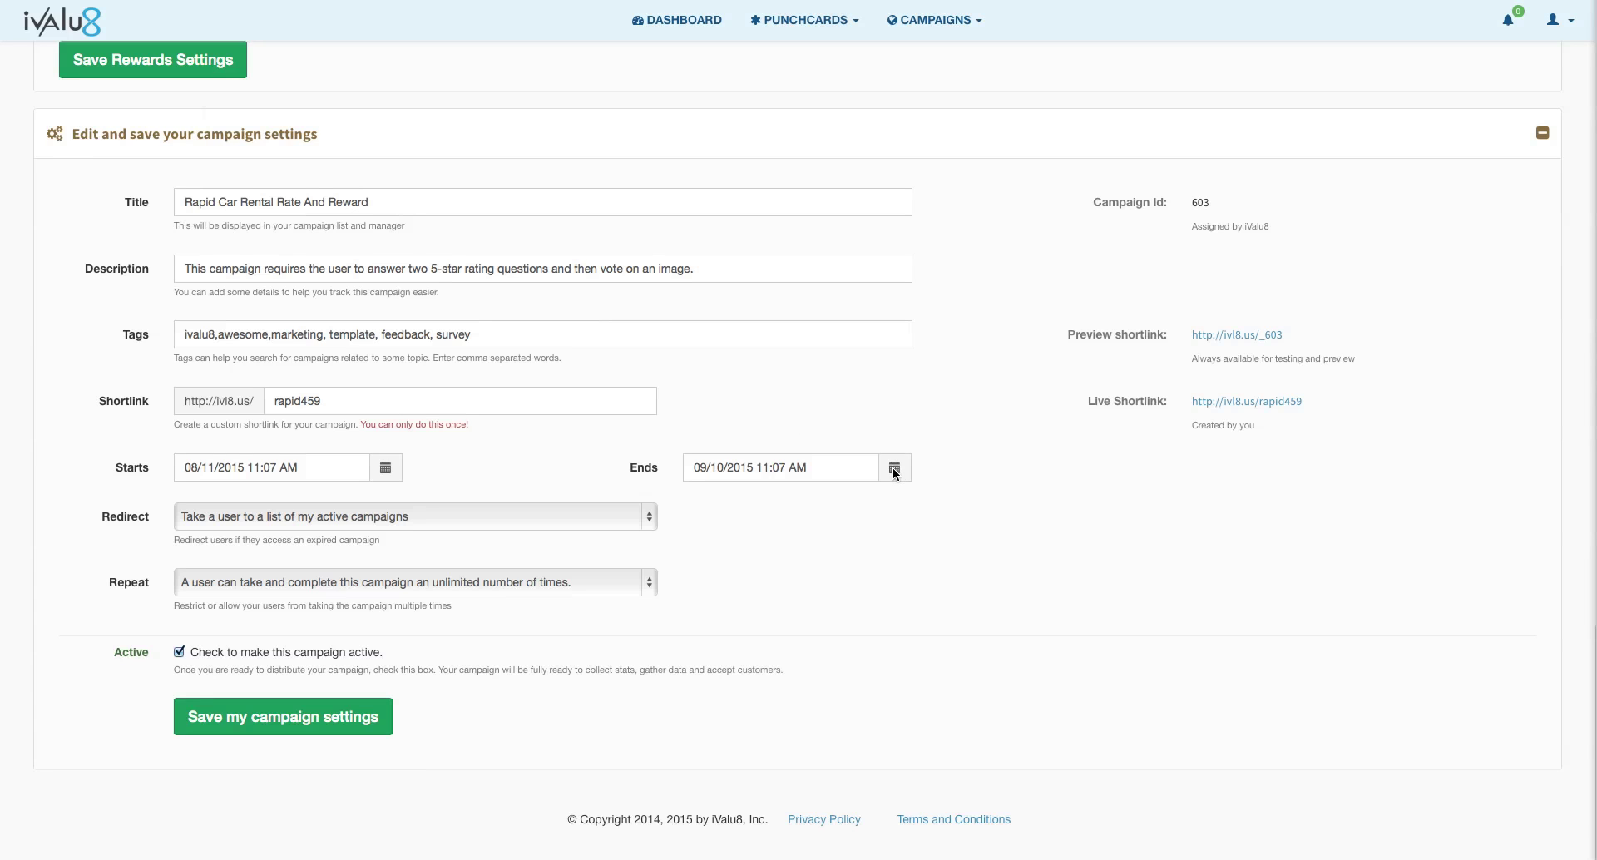
# Step: Set the campaign end date to December 31, 2015 and save the campaign settings
pyautogui.click(894, 471)
pyautogui.click(869, 505)
pyautogui.click(869, 507)
pyautogui.click(869, 507)
pyautogui.click(817, 659)
pyautogui.click(981, 536)
pyautogui.click(232, 720)
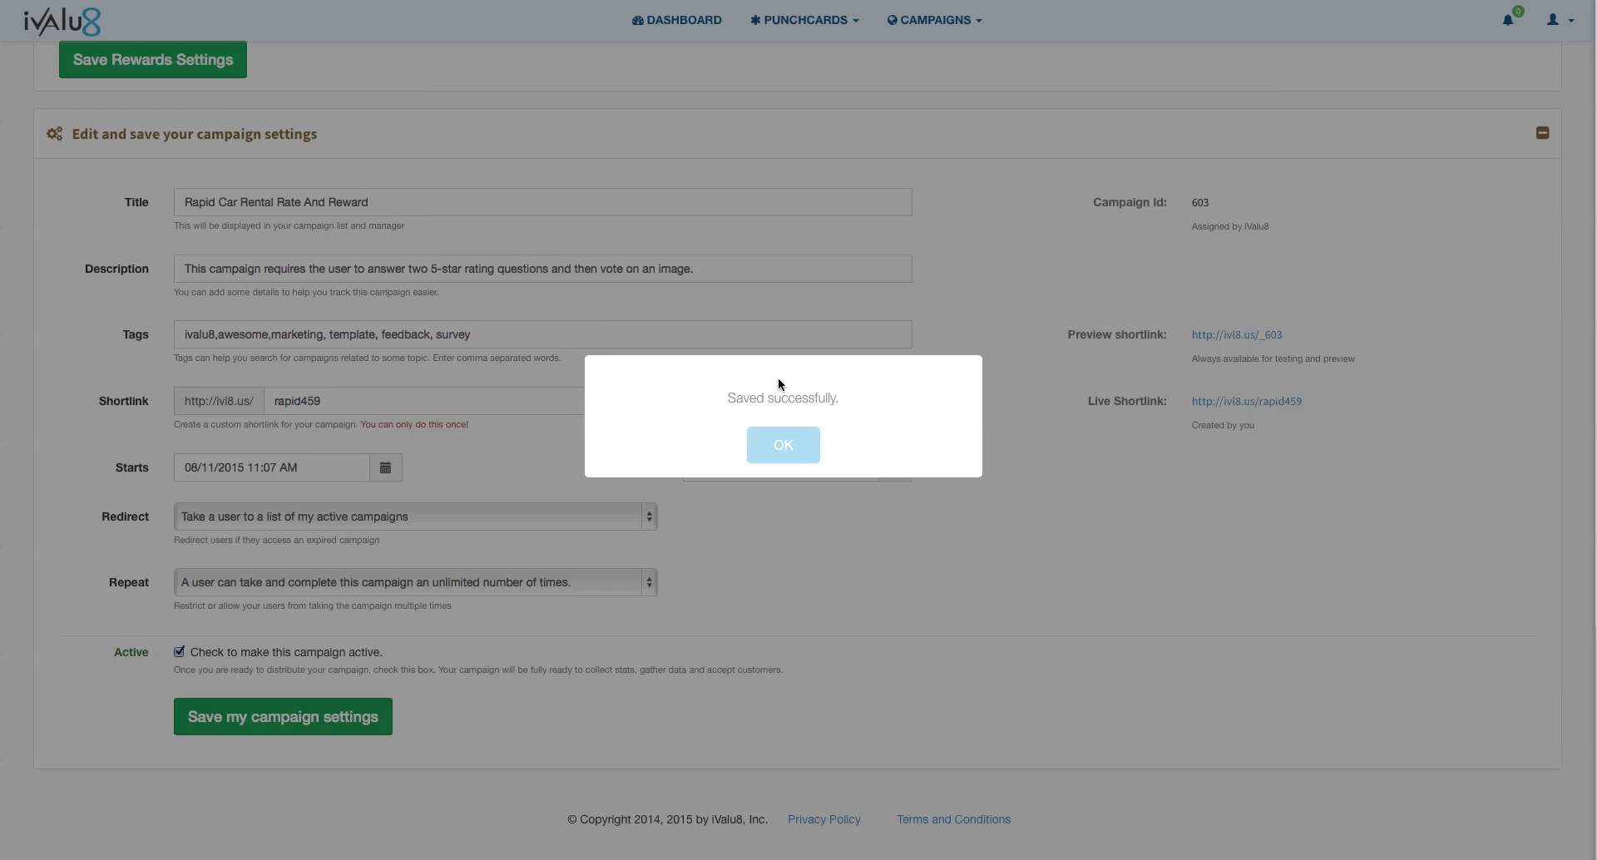
pyautogui.click(783, 446)
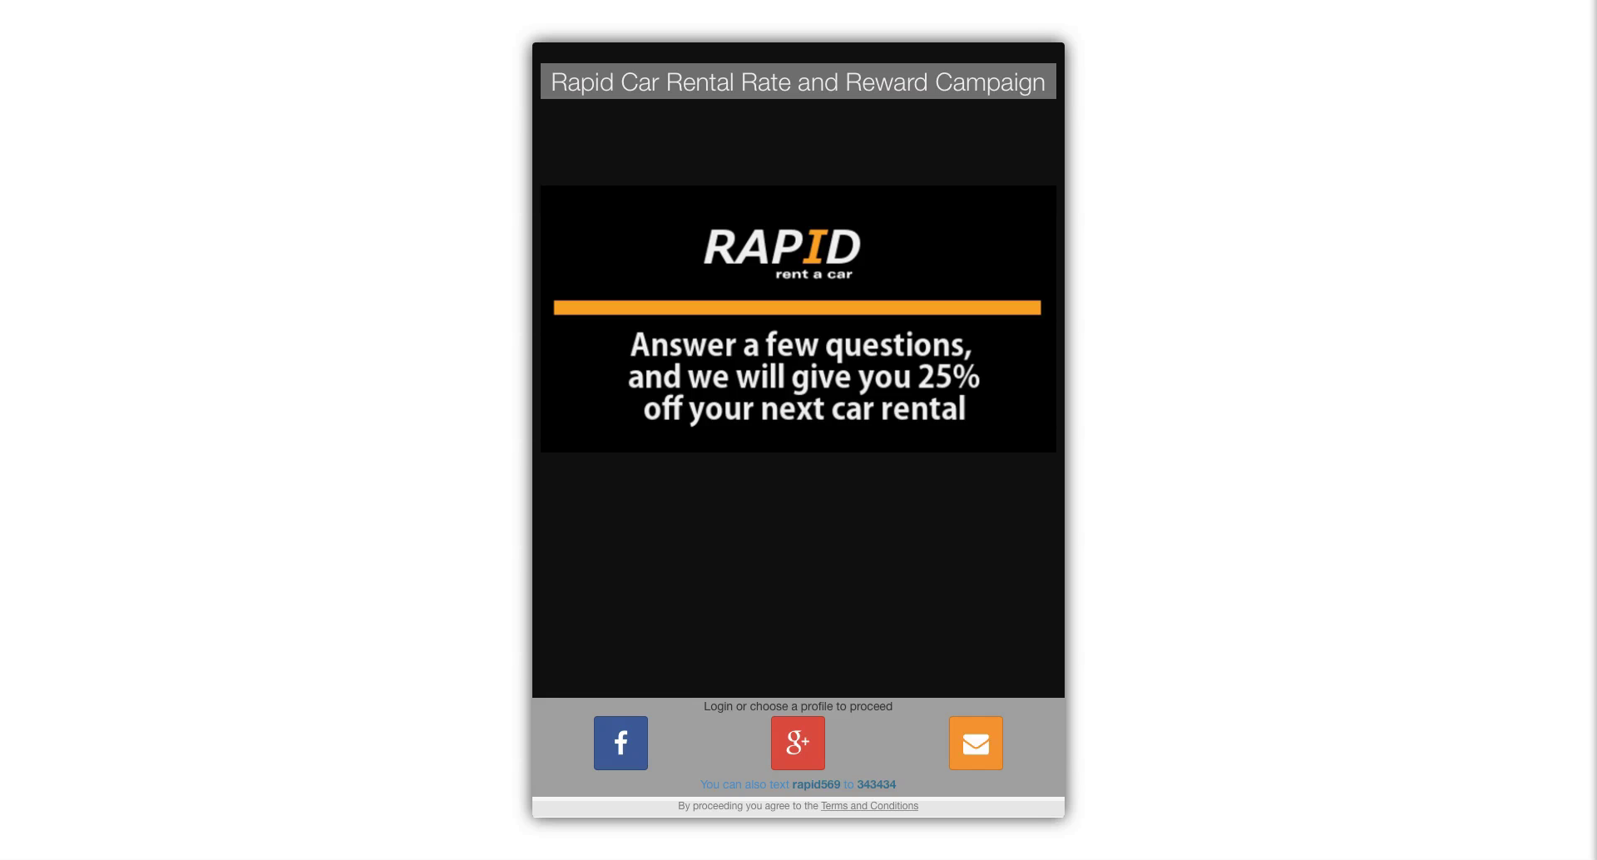
# Step: Log in to the live campaign with a Facebook profile and proceed into the survey
pyautogui.click(627, 744)
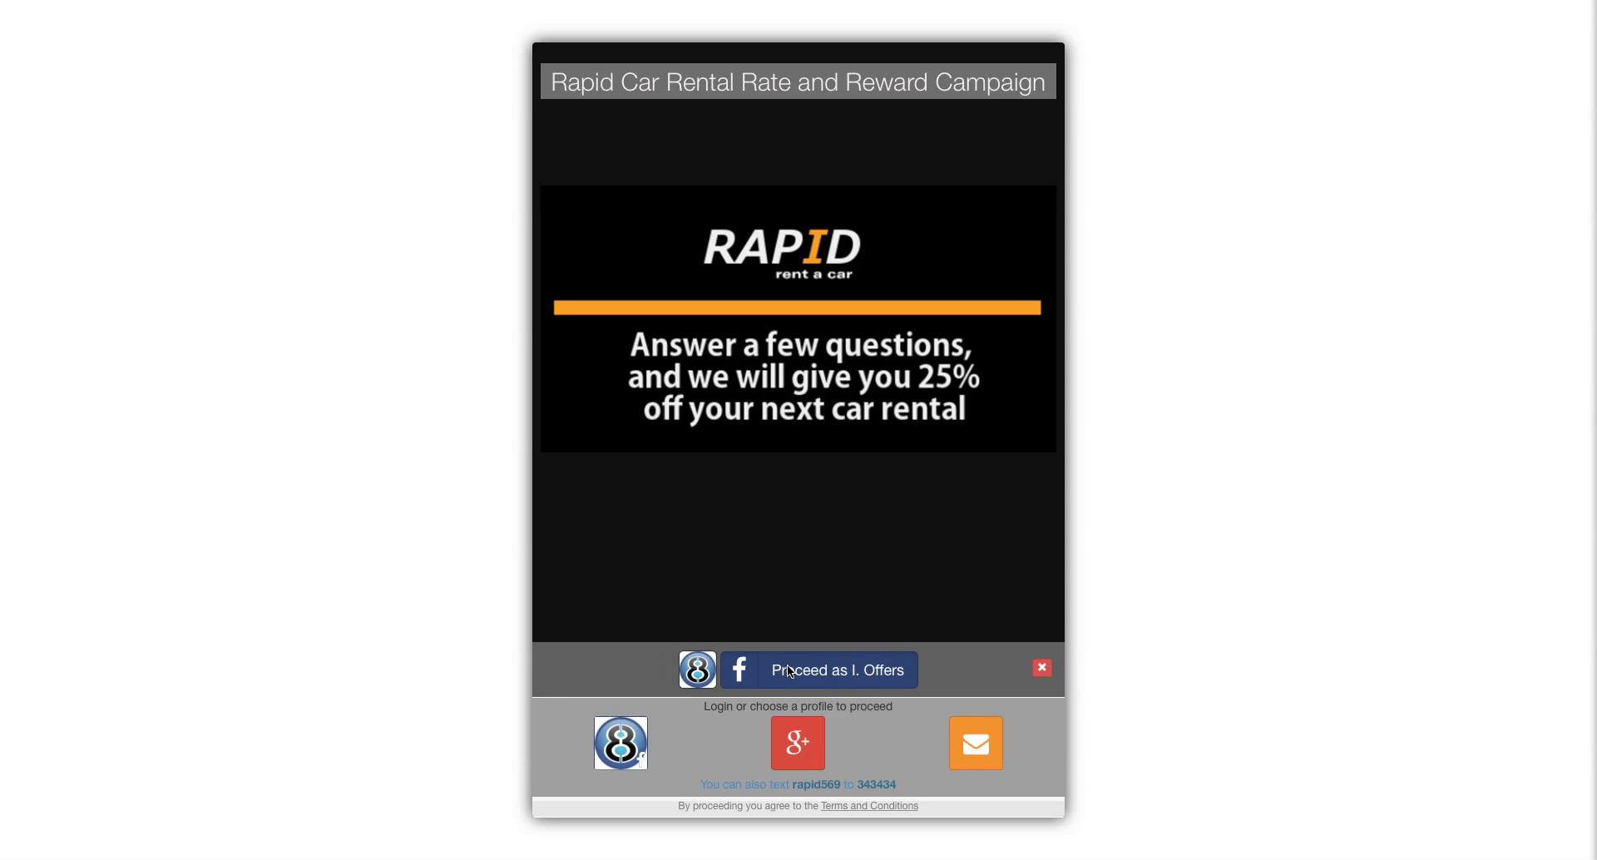
pyautogui.click(789, 671)
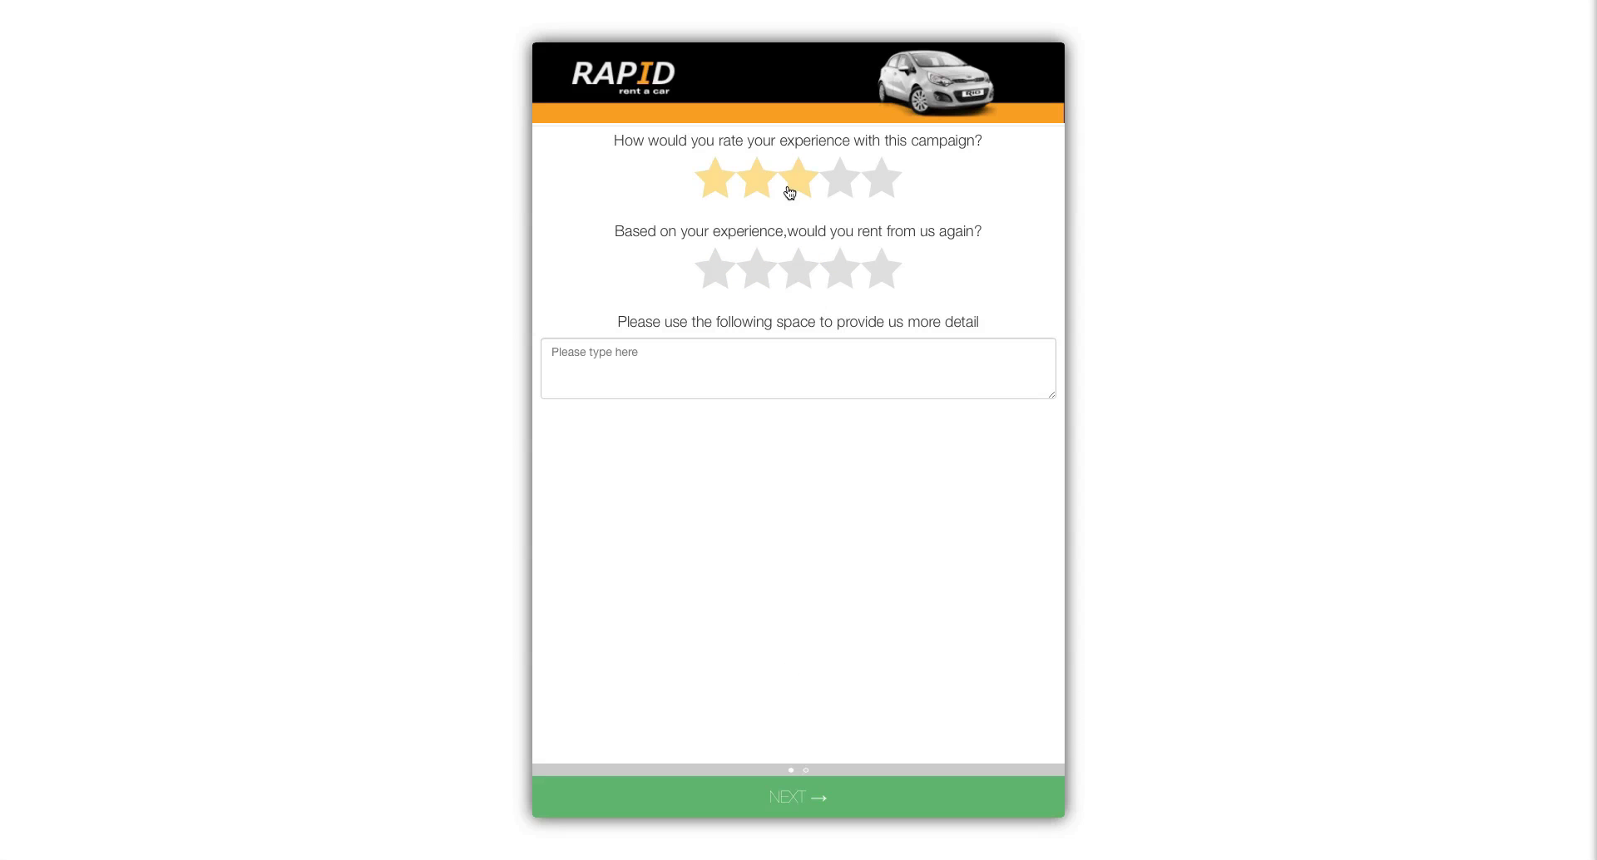
# Step: Rate both questions four stars and leave a comment praising the car rental agency
pyautogui.click(841, 184)
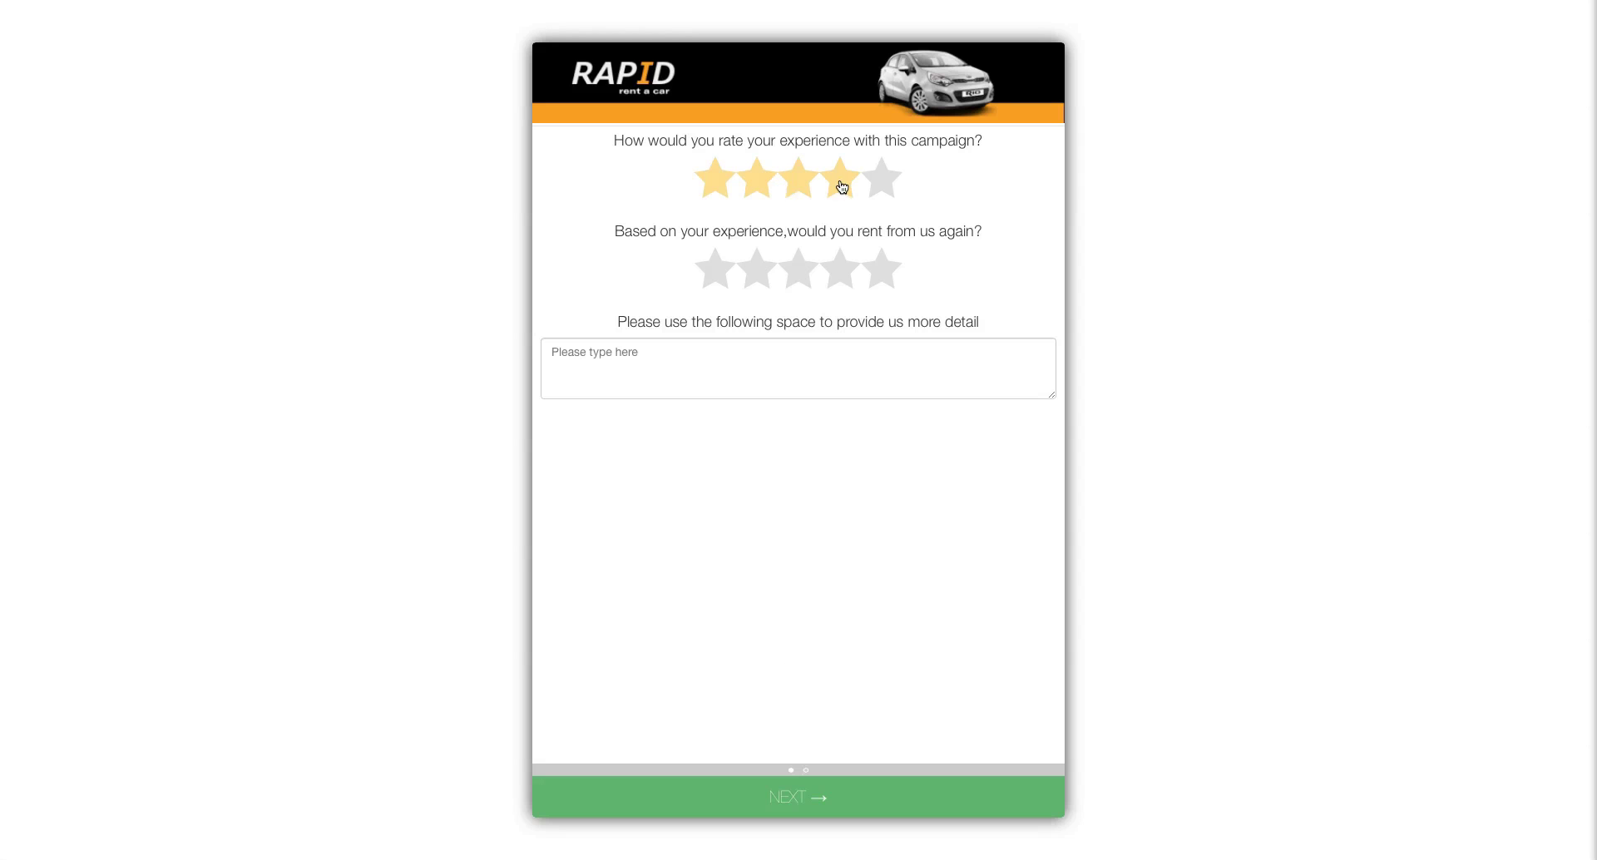
pyautogui.click(844, 277)
pyautogui.click(635, 358)
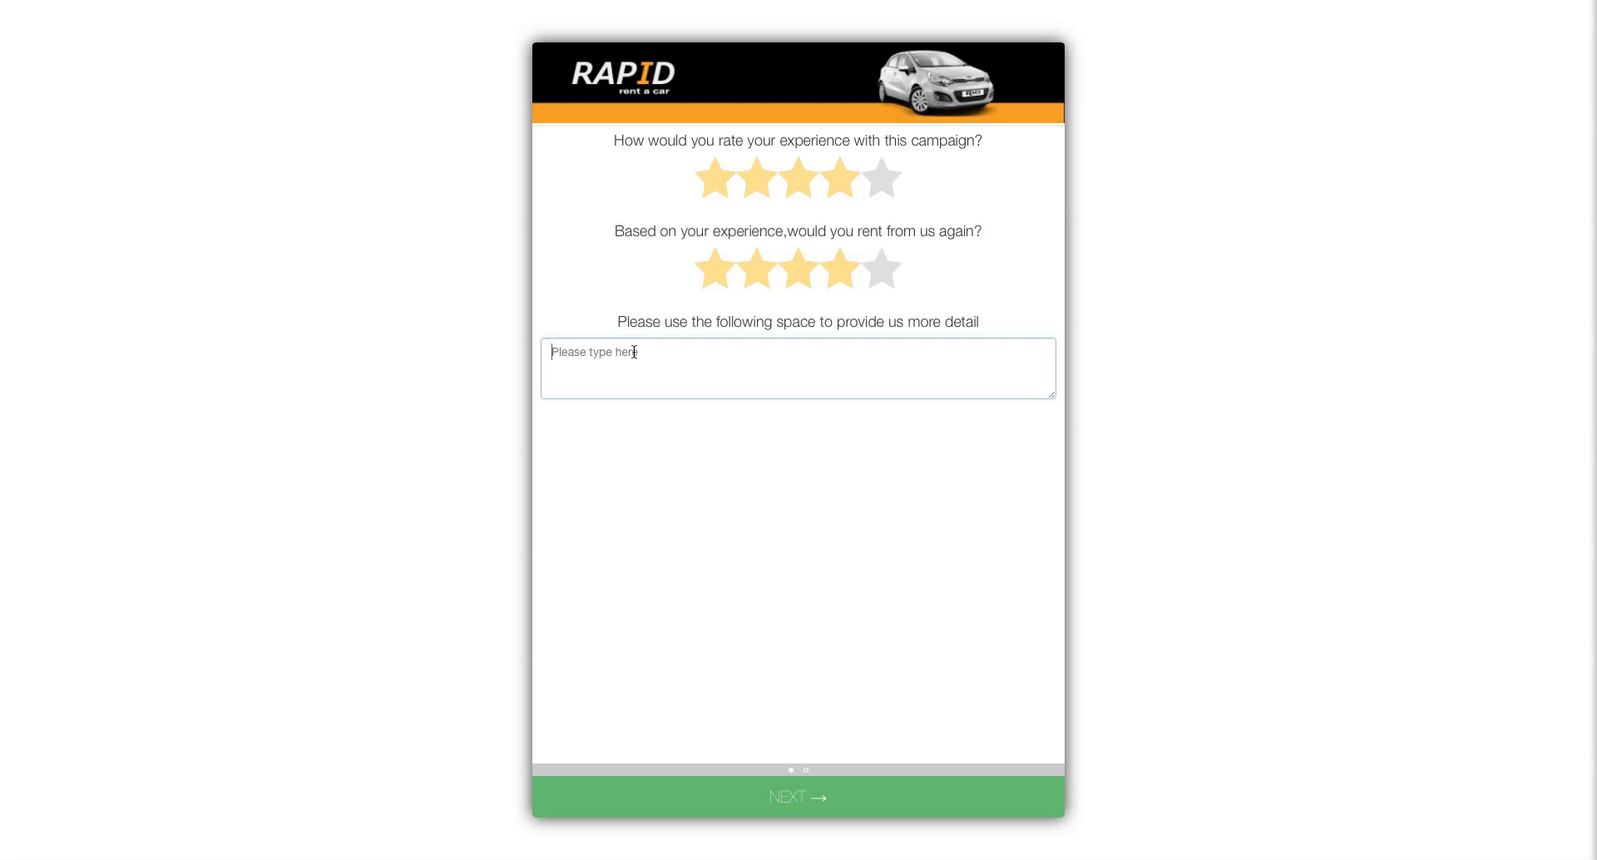
pyautogui.write('I love this ')
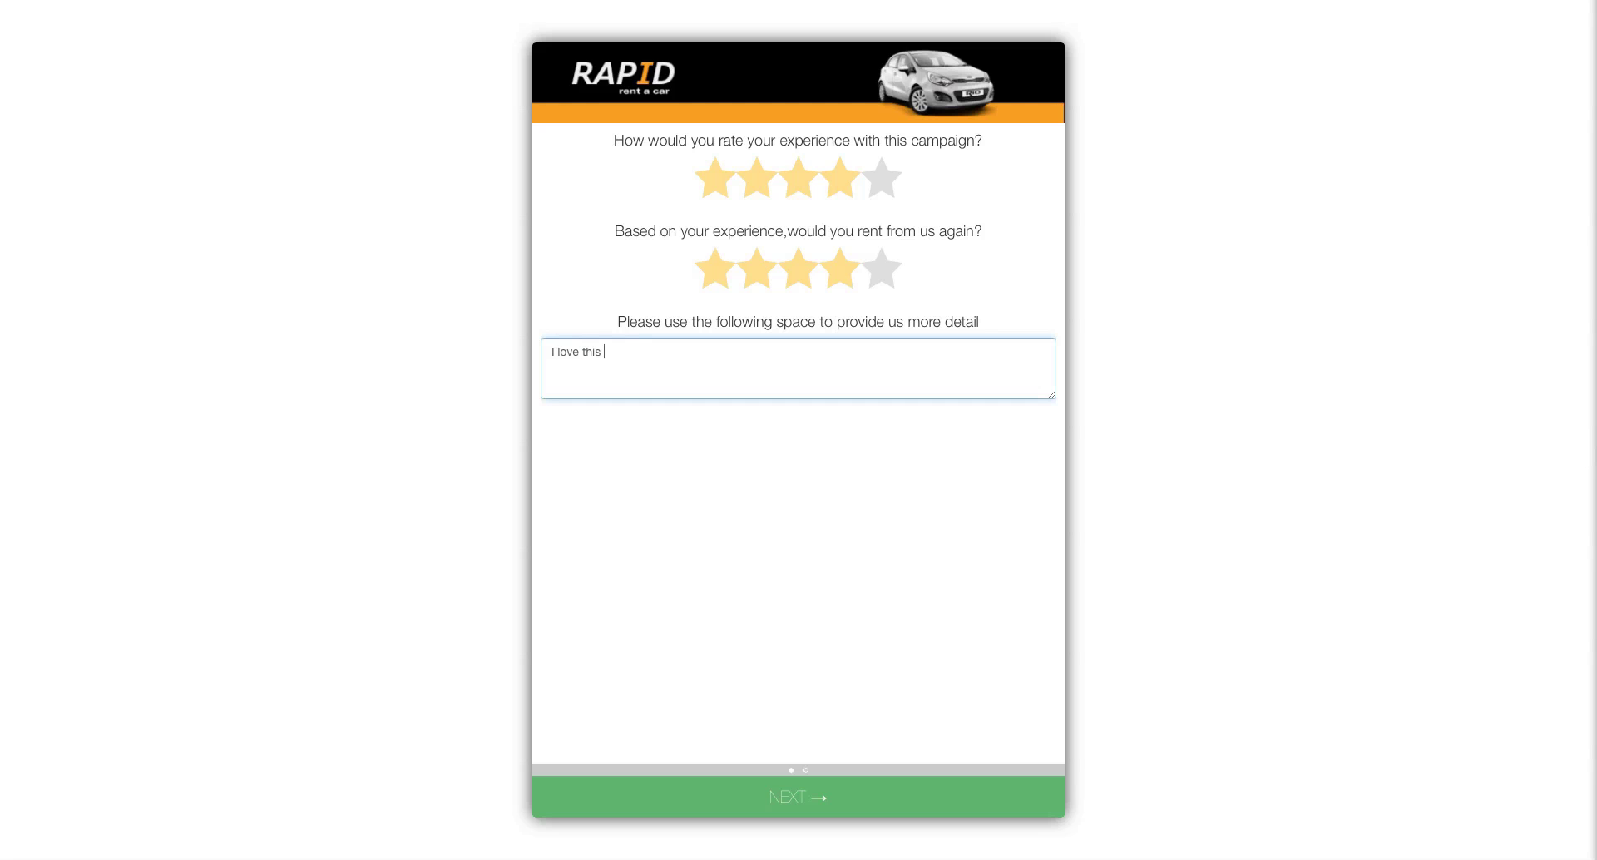
pyautogui.write('car ren')
pyautogui.press('BackSpace')
pyautogui.press('BackSpace')
pyautogui.press('BackSpace')
pyautogui.write('tal agaency')
# Step: On the voting page, pick the Kia Rio and explain the choice with 'I love the rio'
pyautogui.click(780, 800)
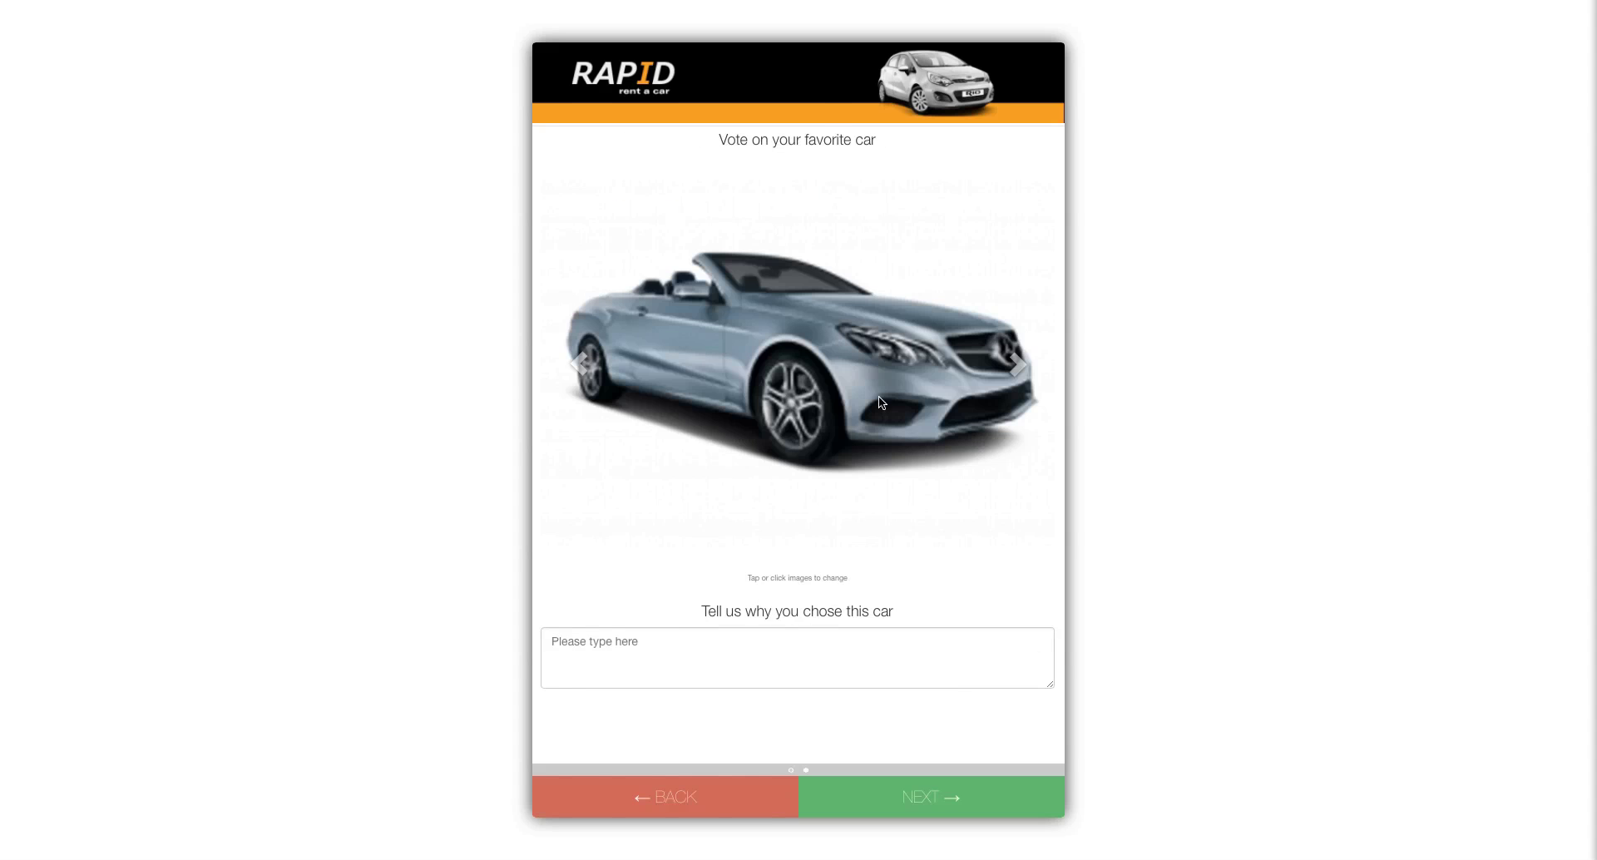
pyautogui.click(1019, 366)
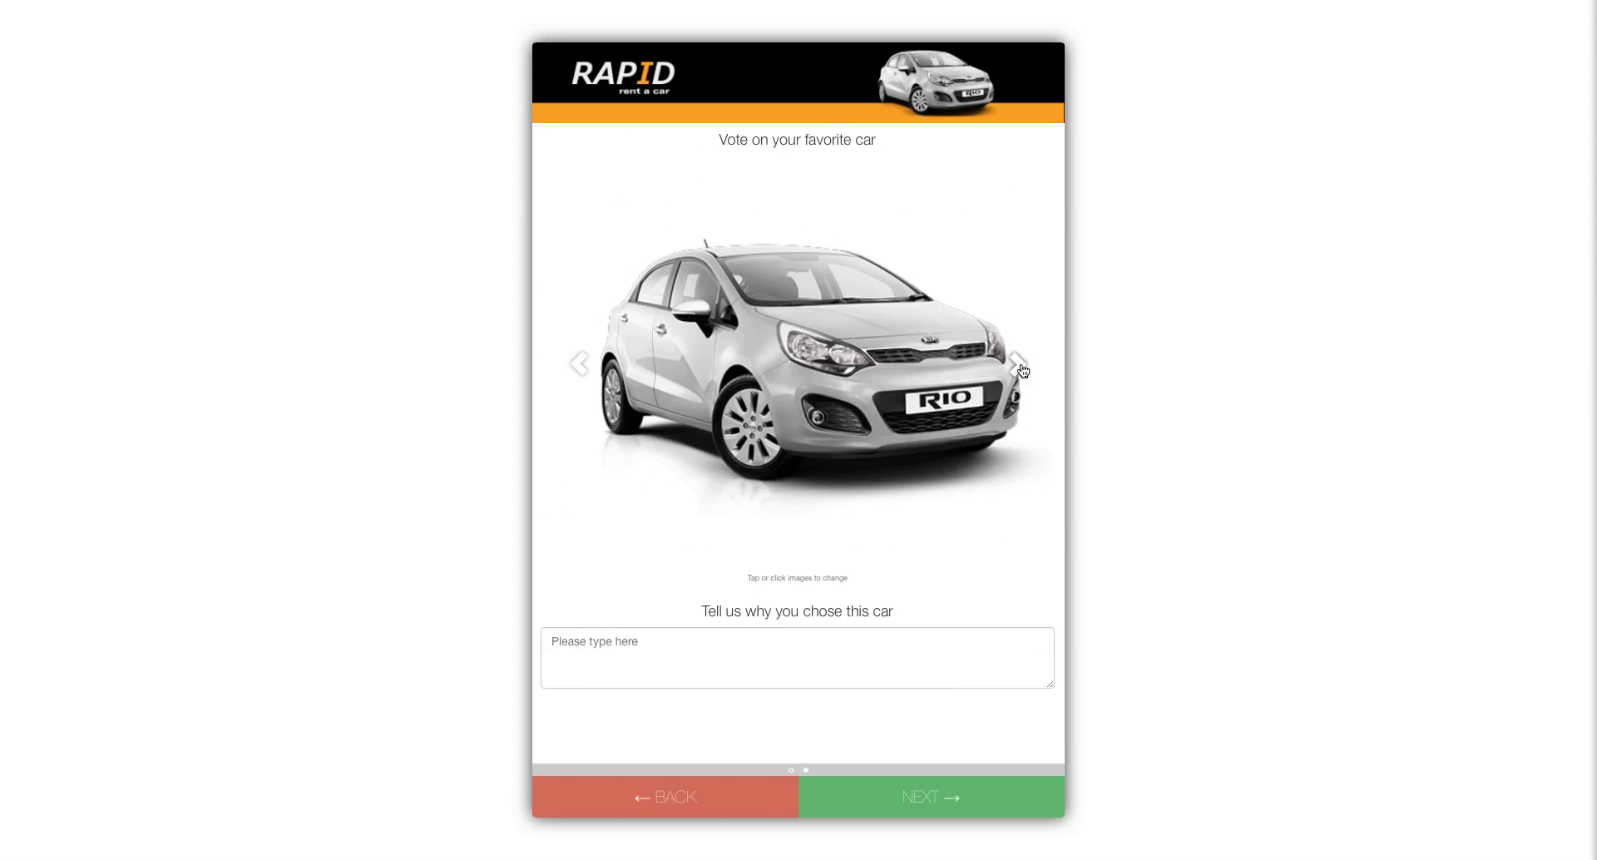
pyautogui.click(622, 634)
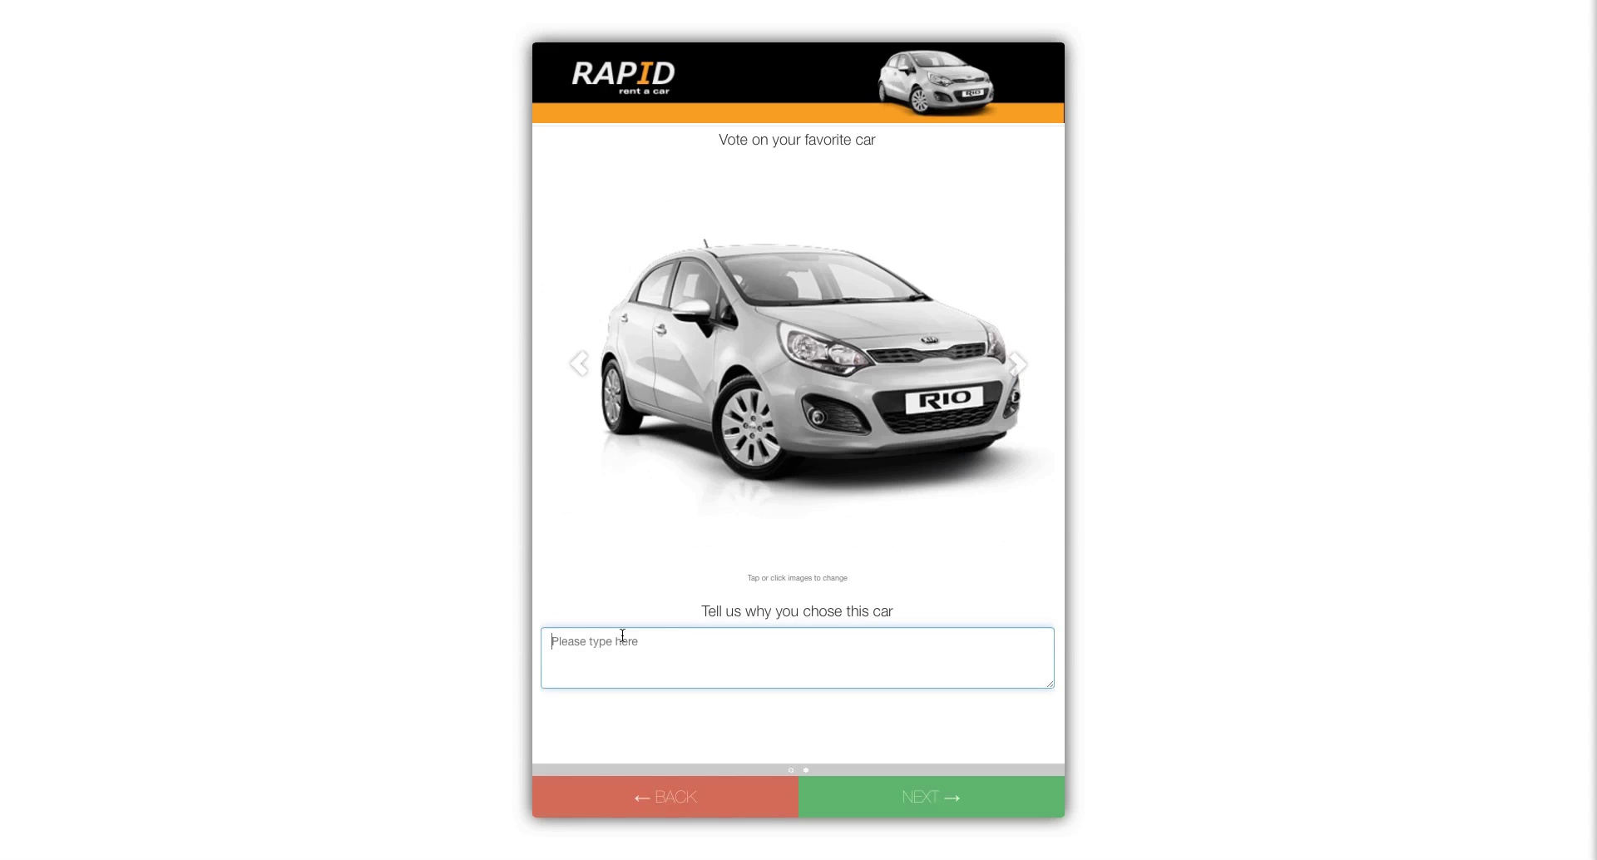
pyautogui.write('I love the rio')
# Step: Submit the survey and have the 25% off coupon emailed to the participant's e-mail address
pyautogui.click(923, 802)
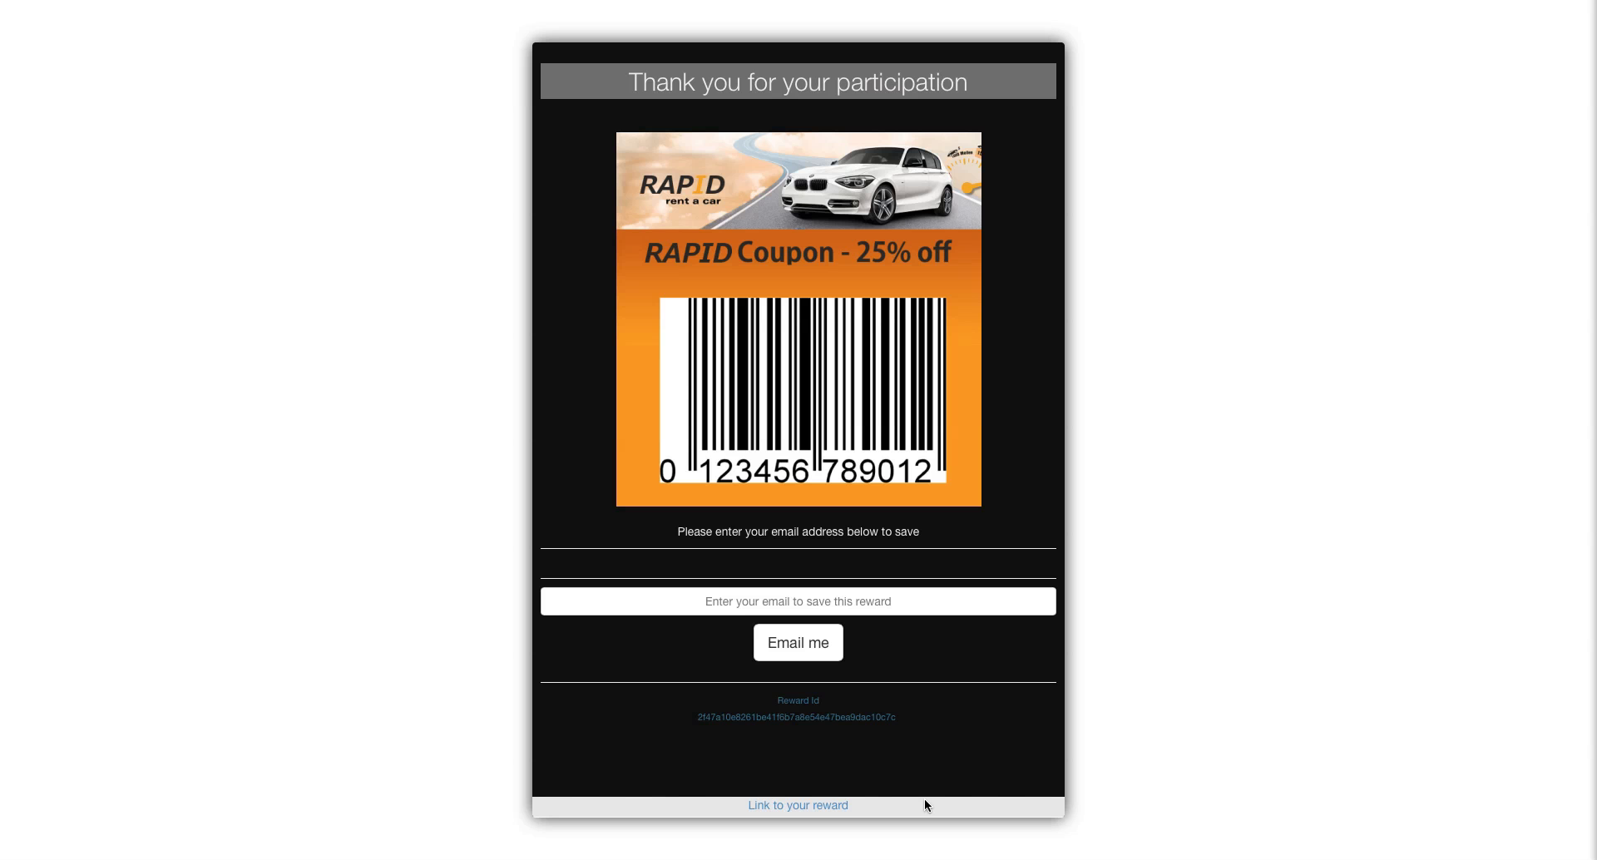
pyautogui.click(675, 597)
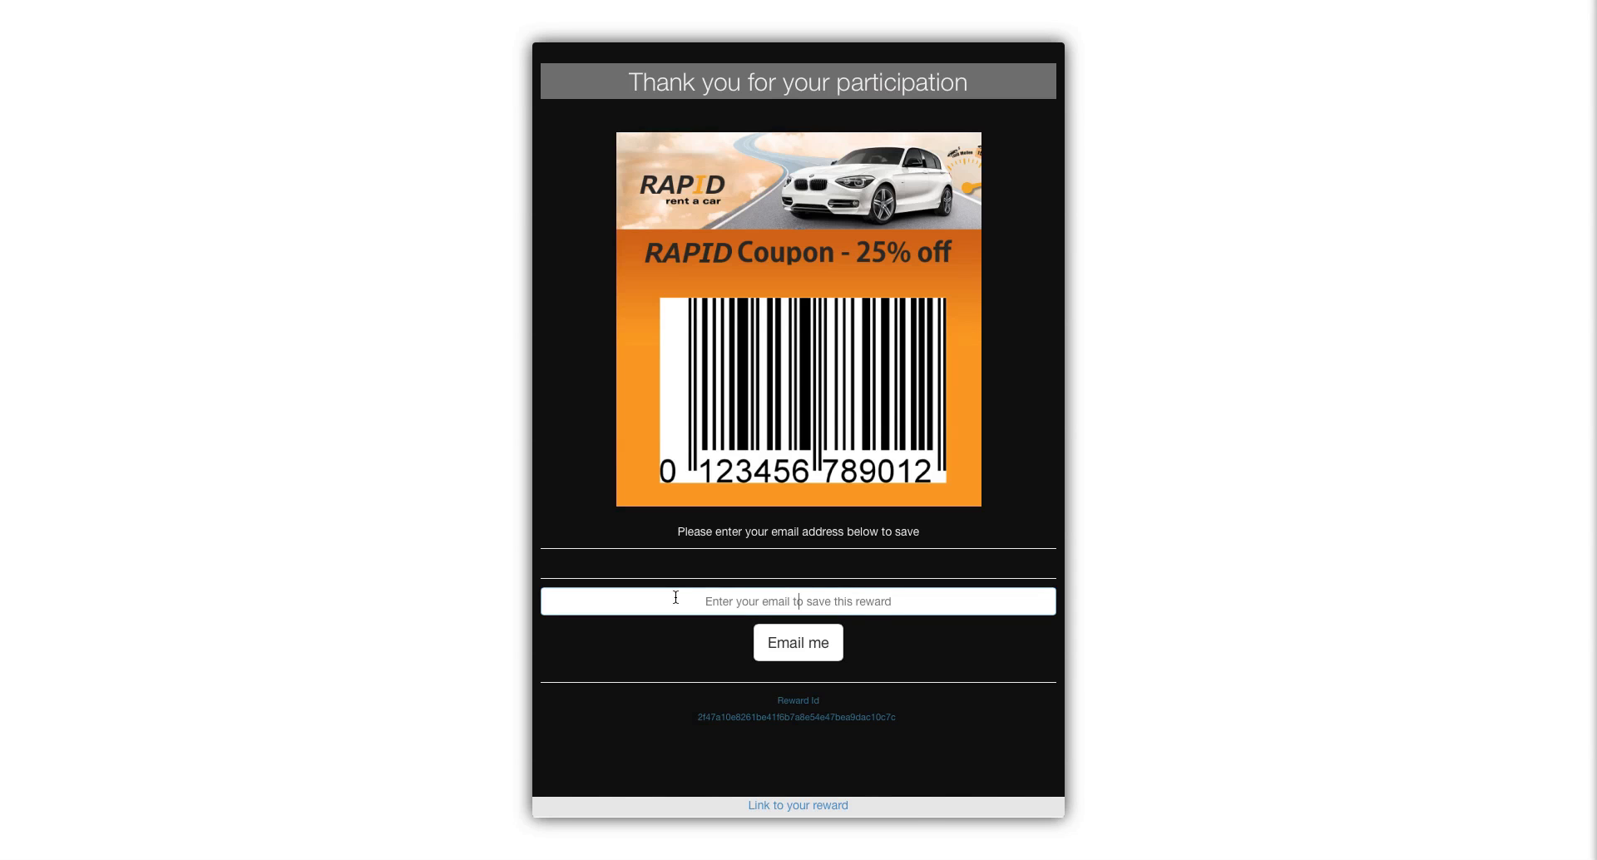
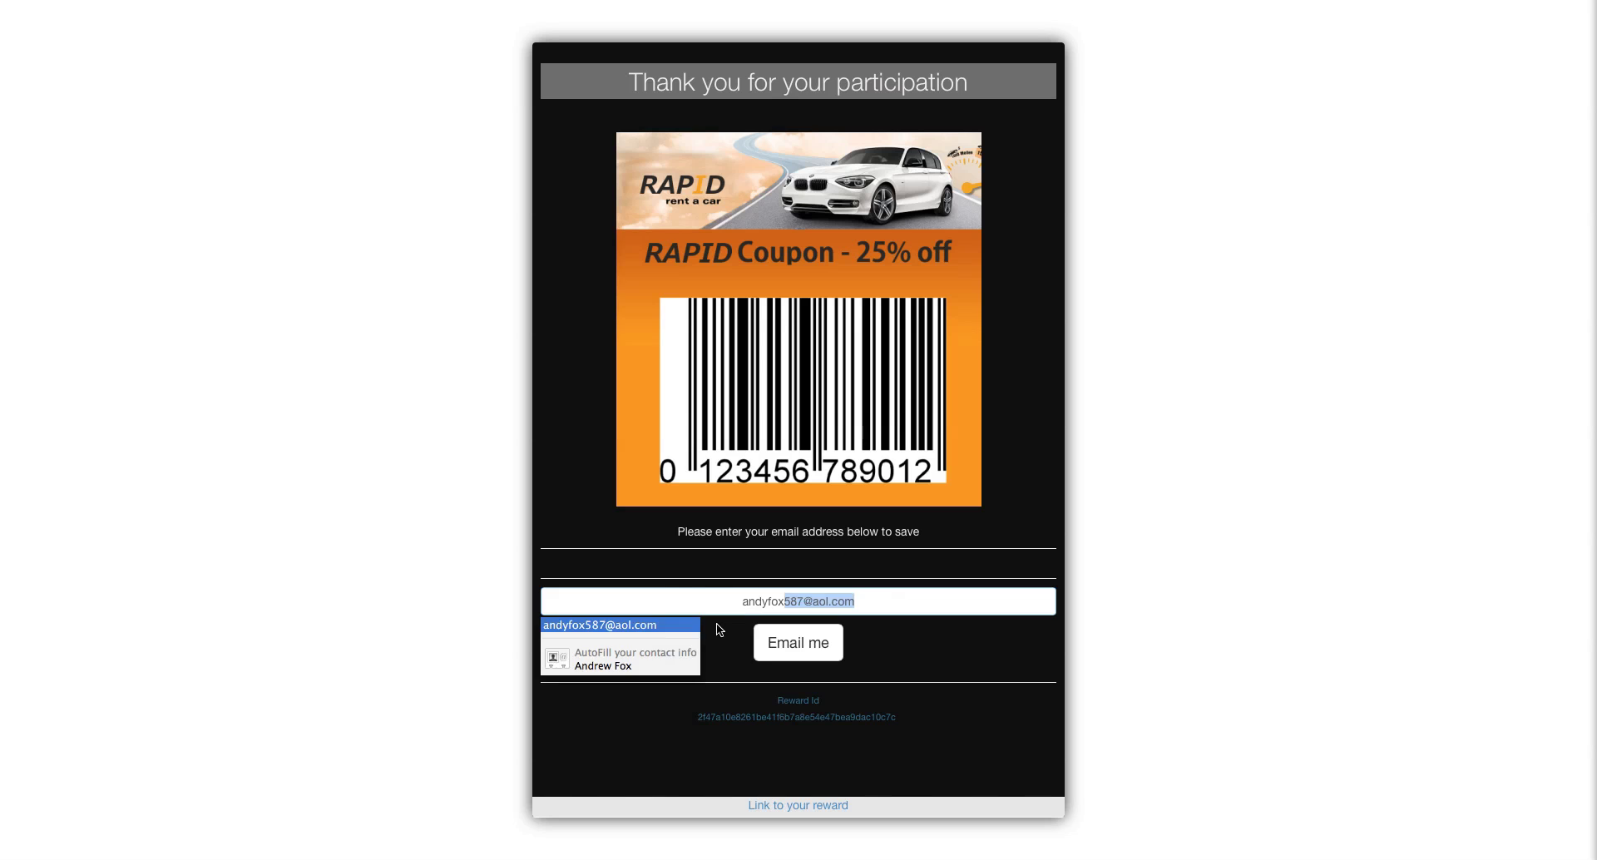
pyautogui.click(792, 644)
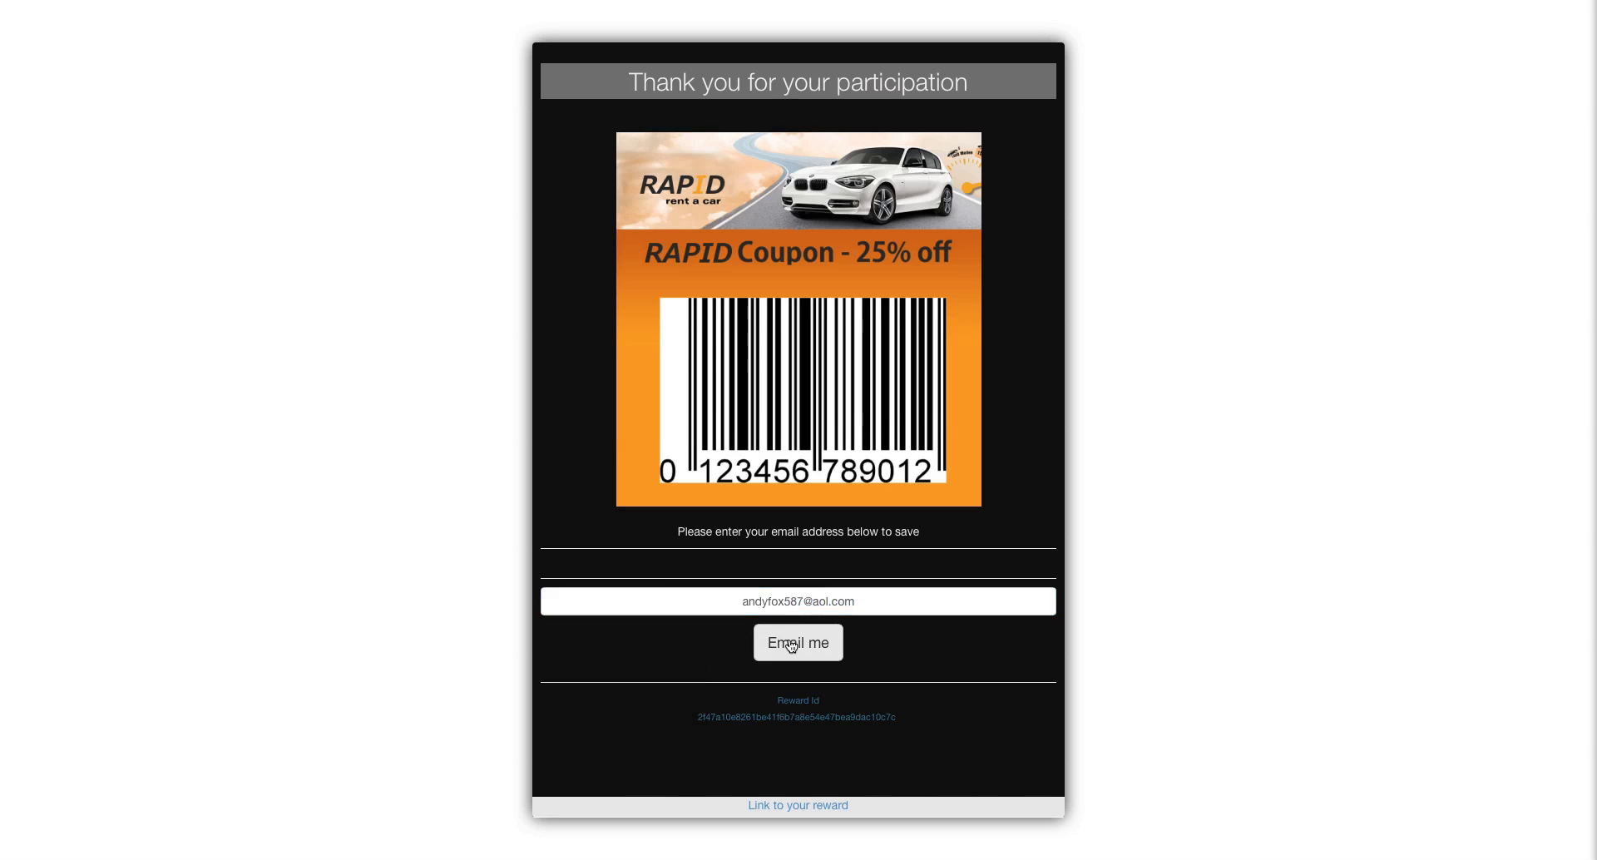